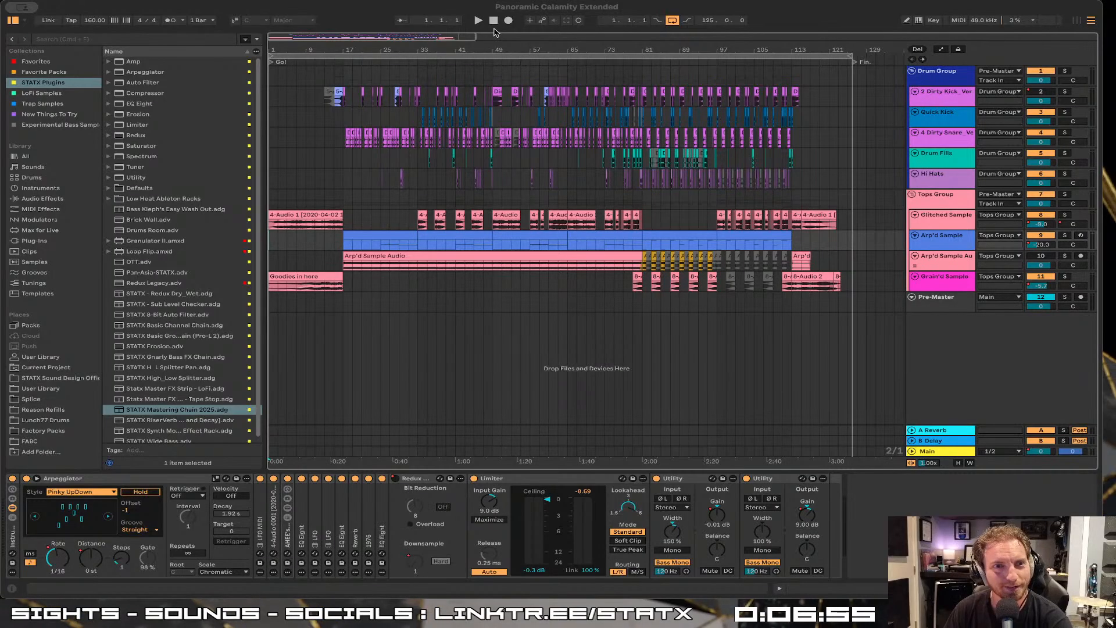
left_click(493, 23)
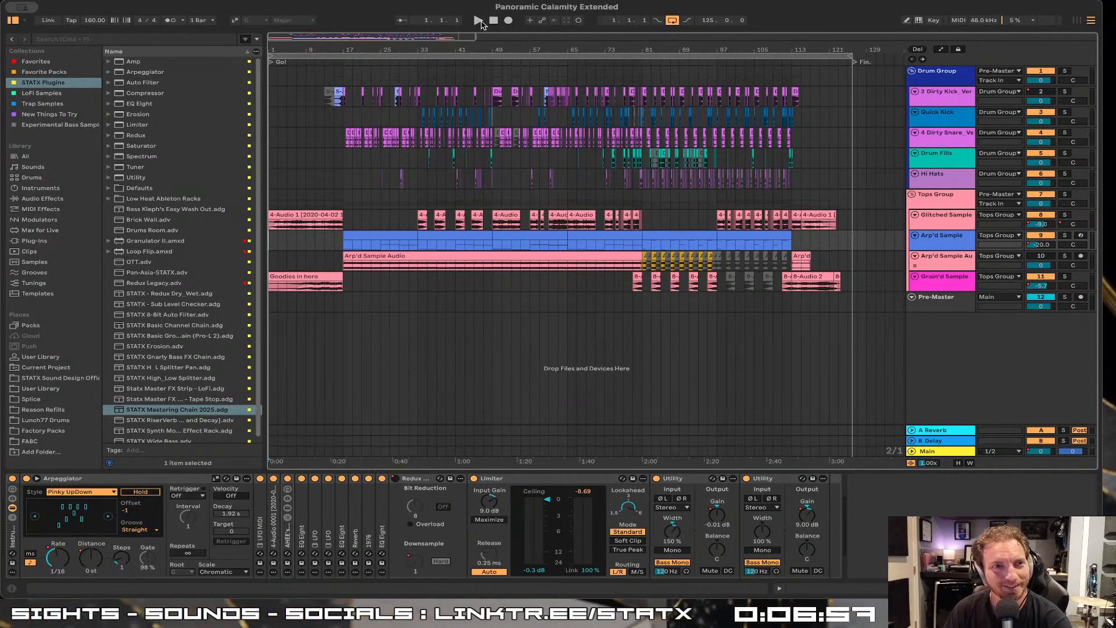
left_click(479, 21)
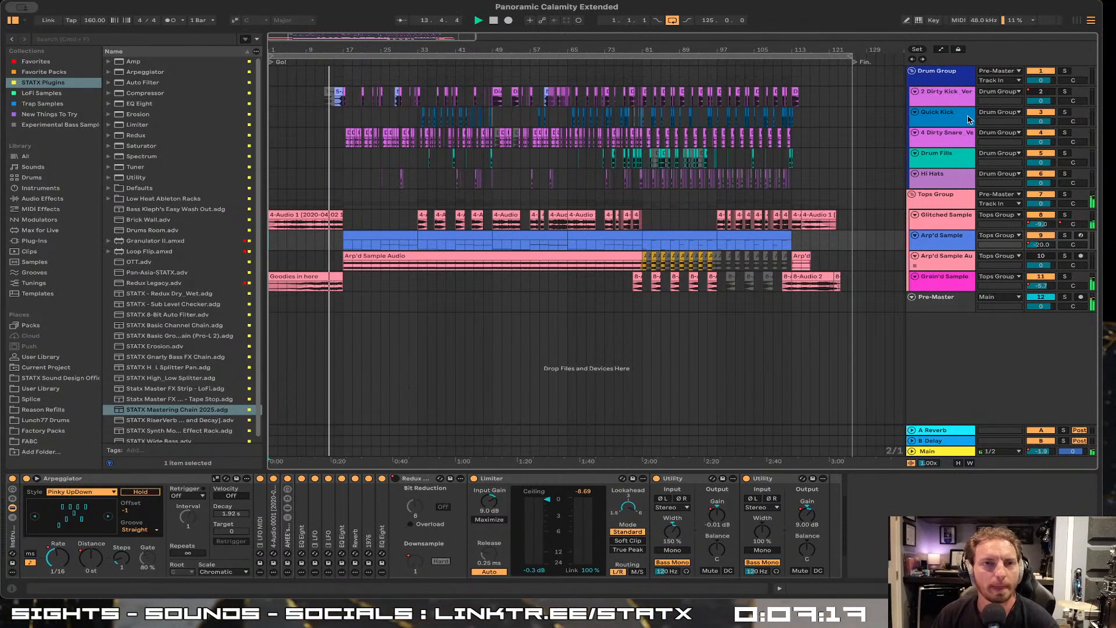
left_click(956, 84)
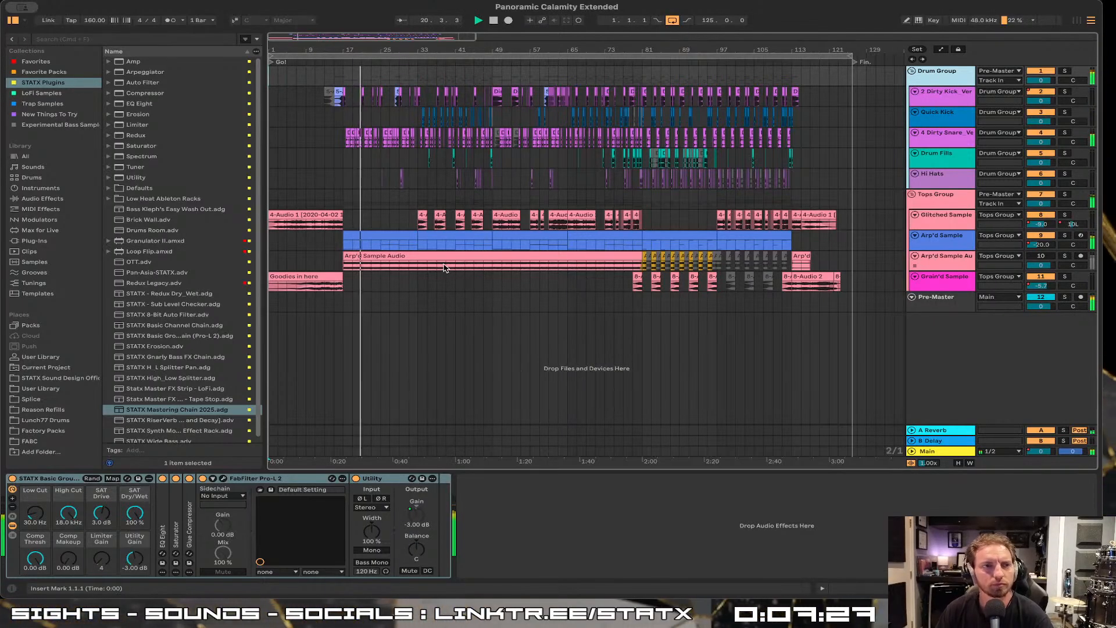
Set the arrangement loop to start at bar 65 and end at bar 113, a length of 48 bars
mouse_move(351, 49)
left_mouse_down()
mouse_move(357, 60)
mouse_move(363, 47)
left_mouse_up()
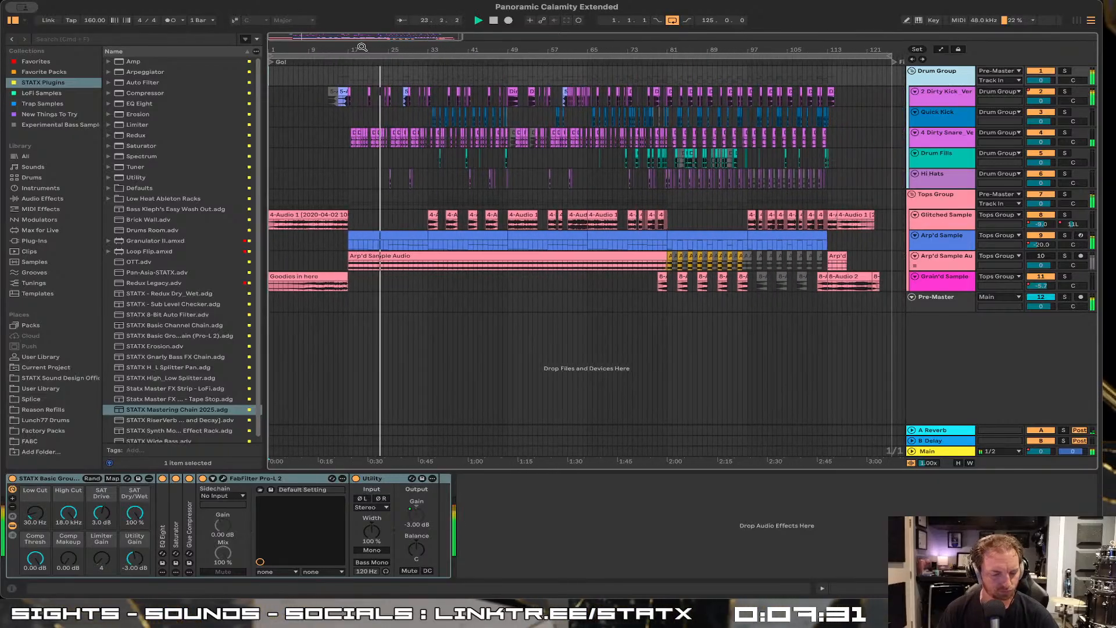
left_click_drag(274, 57, 592, 39)
left_click_drag(454, 46, 500, 45)
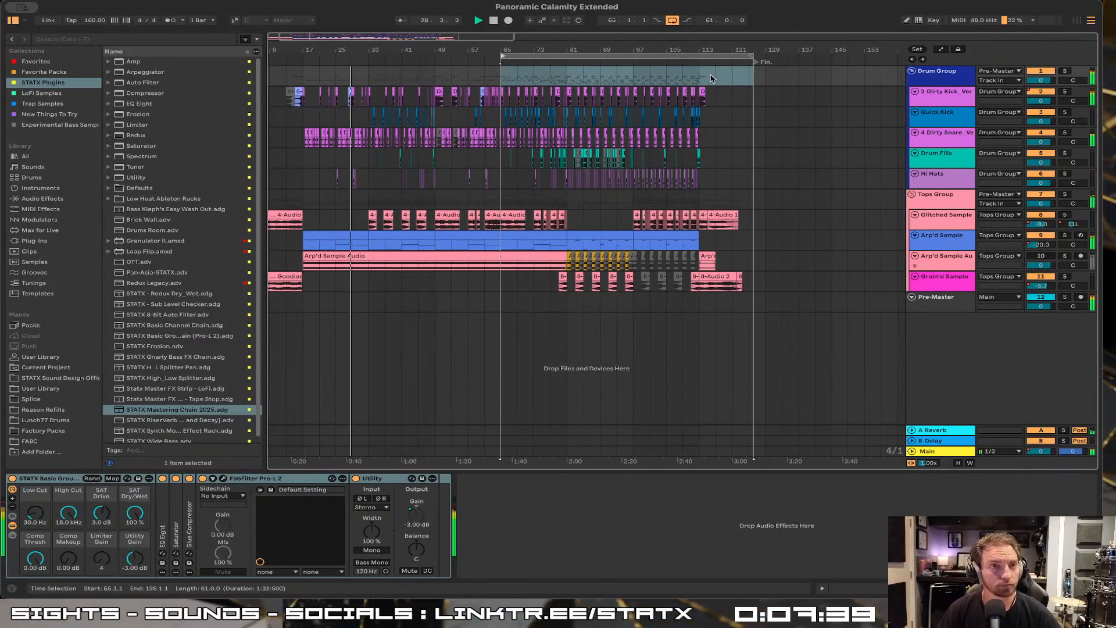
left_click_drag(750, 54, 699, 55)
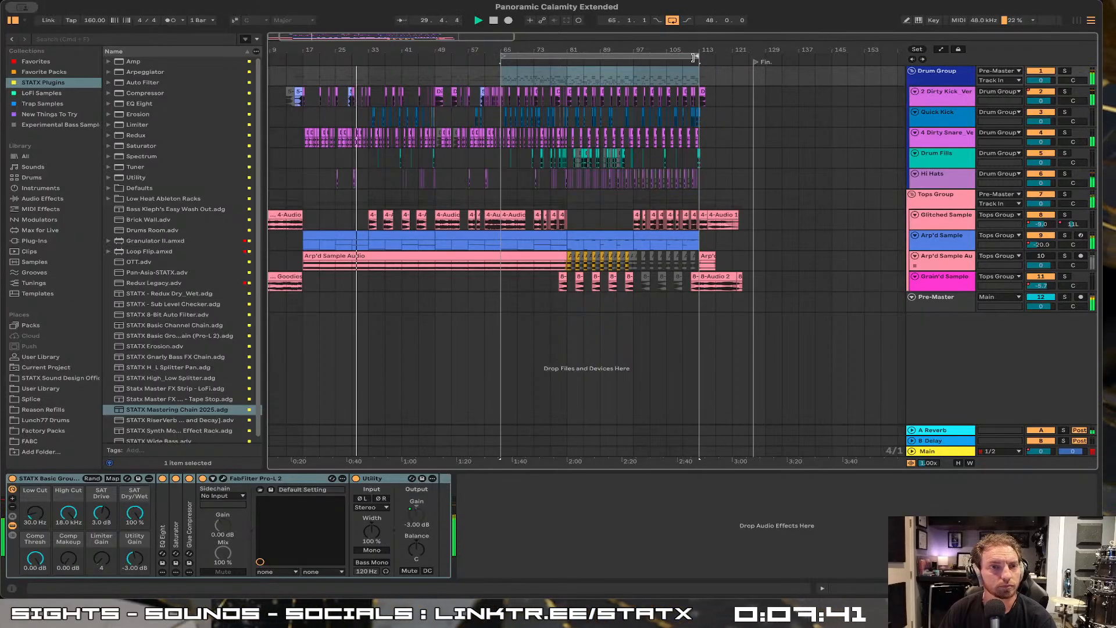
left_click_drag(541, 52, 541, 64)
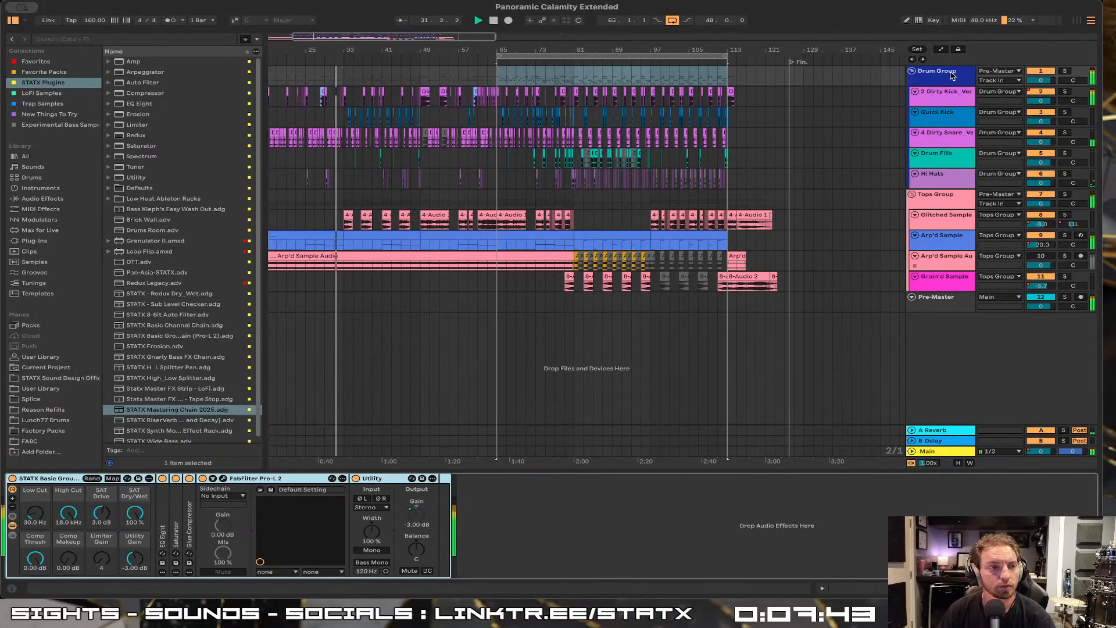
Examine the limiting in the Drum Group's FabFilter Pro-L 2 during playback and close the plug-in window
left_click(223, 478)
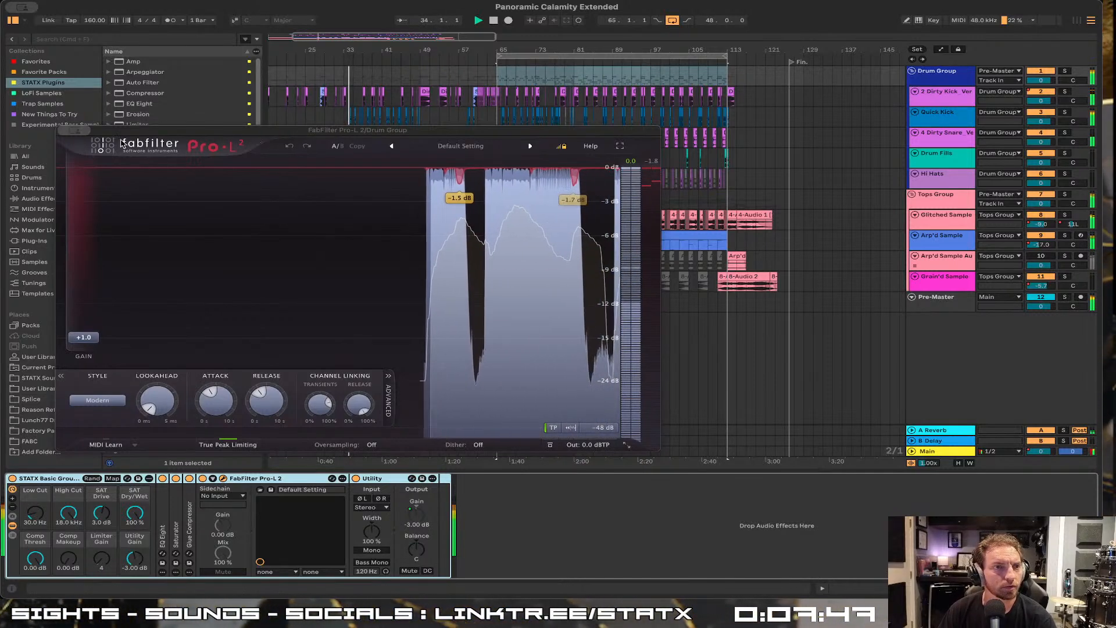
left_click(83, 133)
left_click(76, 152)
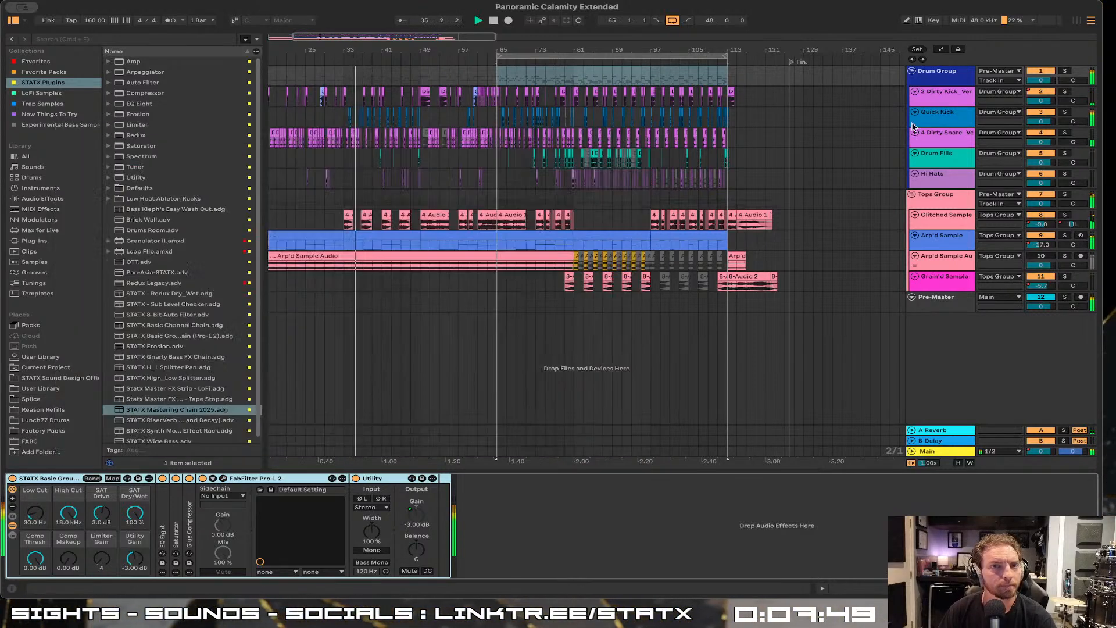
Add a Utility after the Limiter on the 4 Dirty Snare track and set its gain to -3 dB
left_click(943, 139)
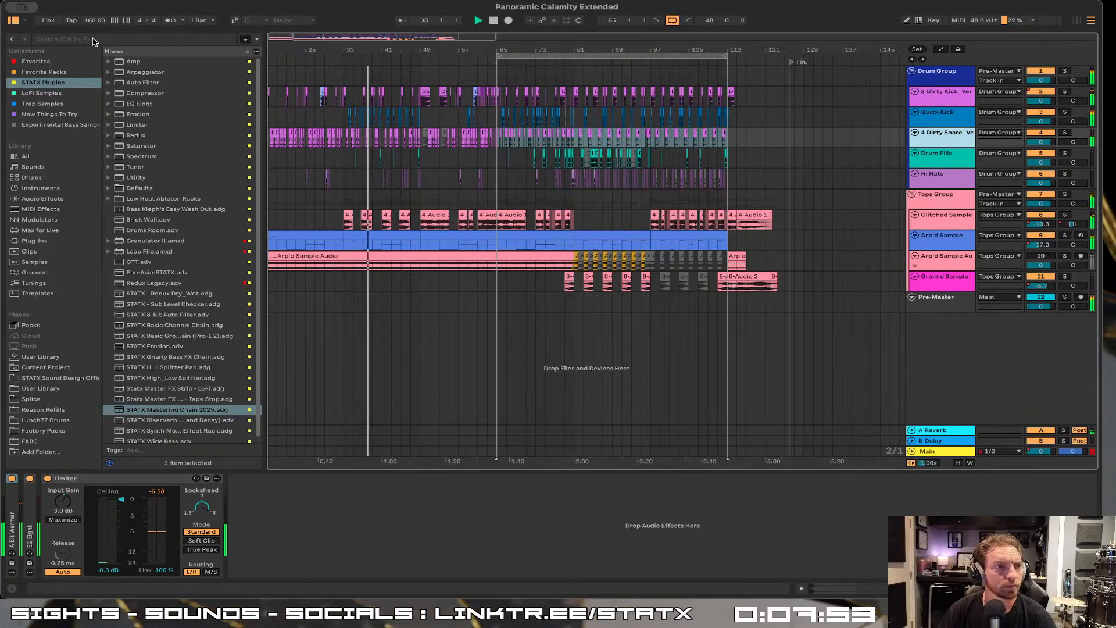
scroll(137, 174, "down", 1)
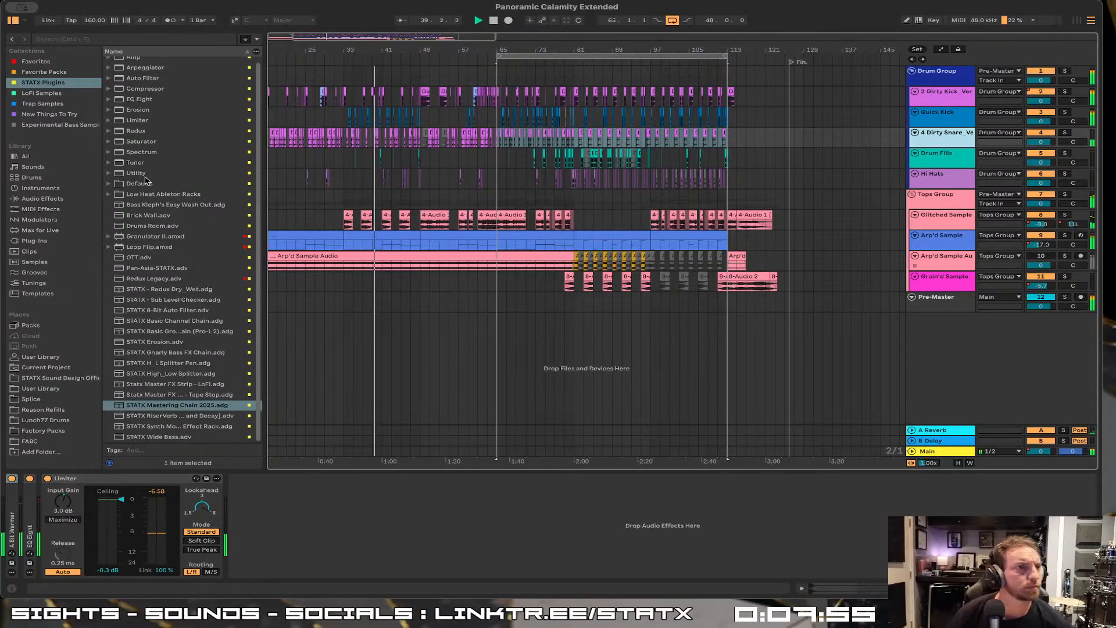
left_click_drag(138, 175, 293, 514)
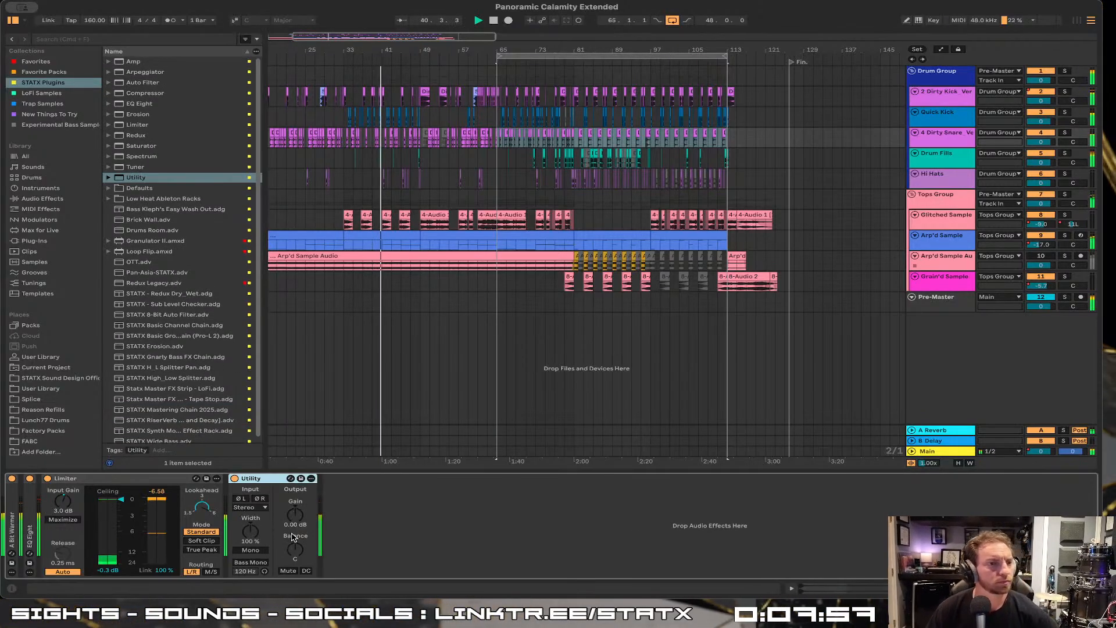
left_click(298, 519)
type("-3")
key("Return")
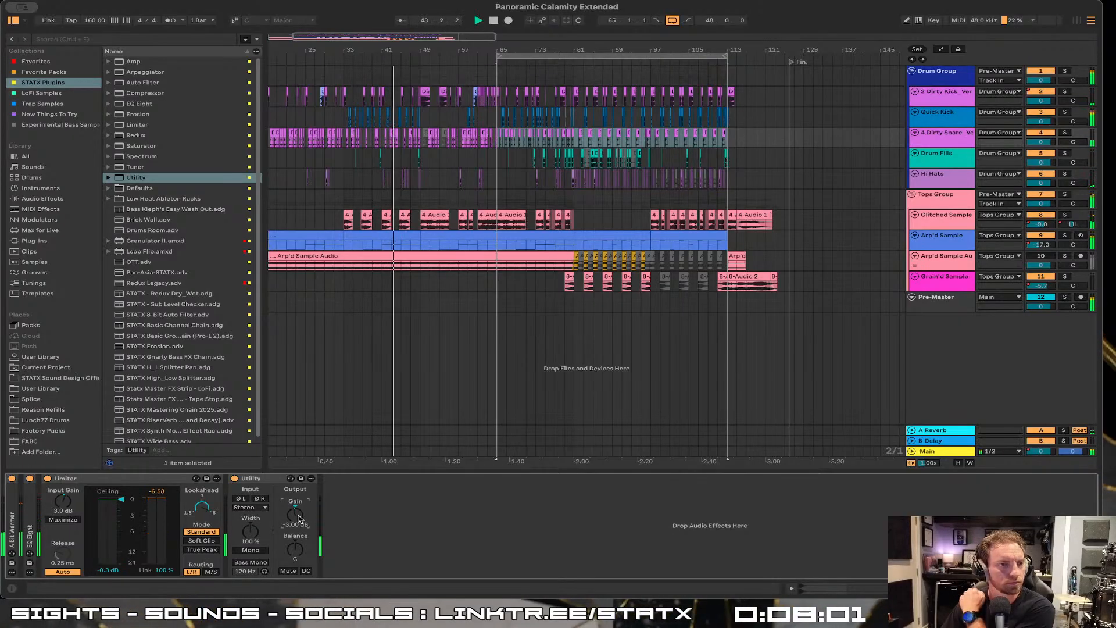
Copy the snare track's Utility to the end of the Drum Fills device chain, after Brick Wall
left_click(279, 479)
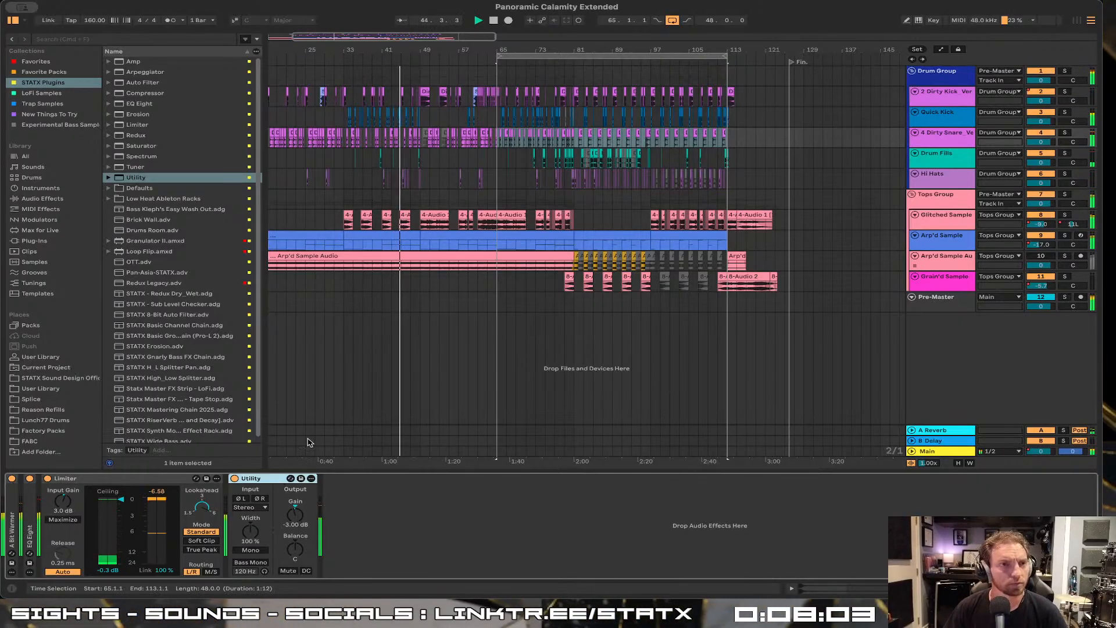
left_click(943, 164)
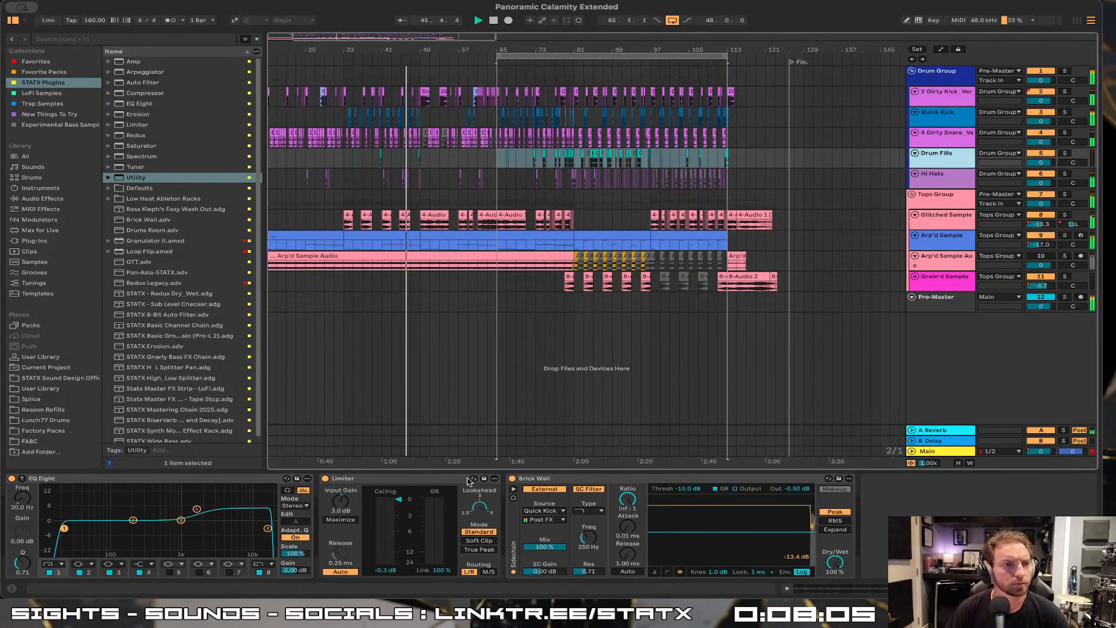
left_click(905, 500)
key("super+v")
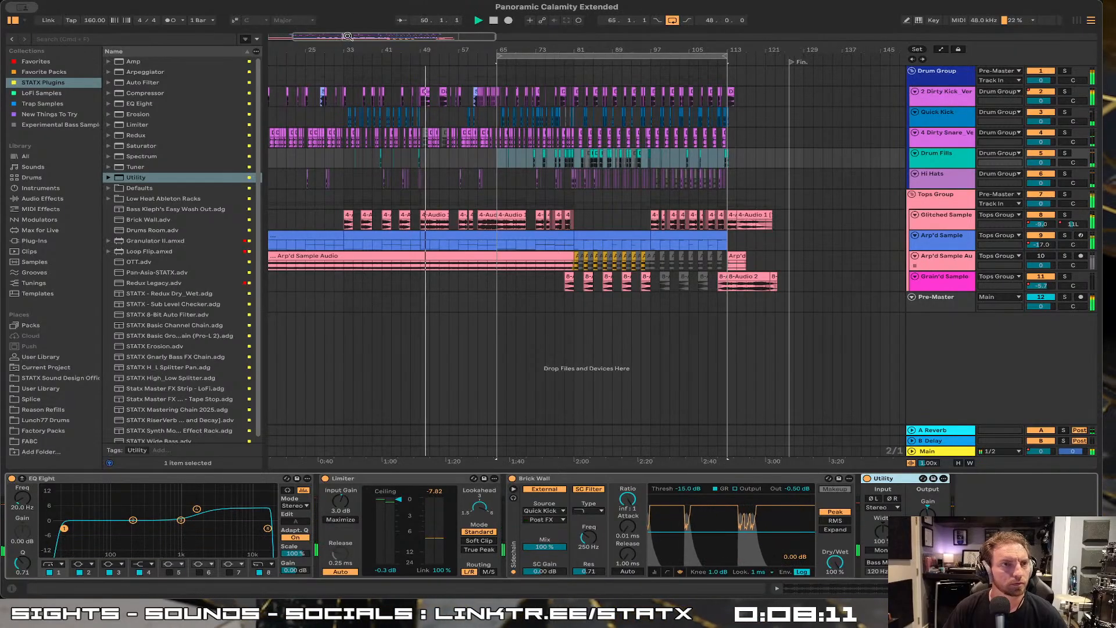
Replay the arrangement from bar 40 to listen to the drum fills with the Utility in place
left_click_drag(346, 47, 349, 99)
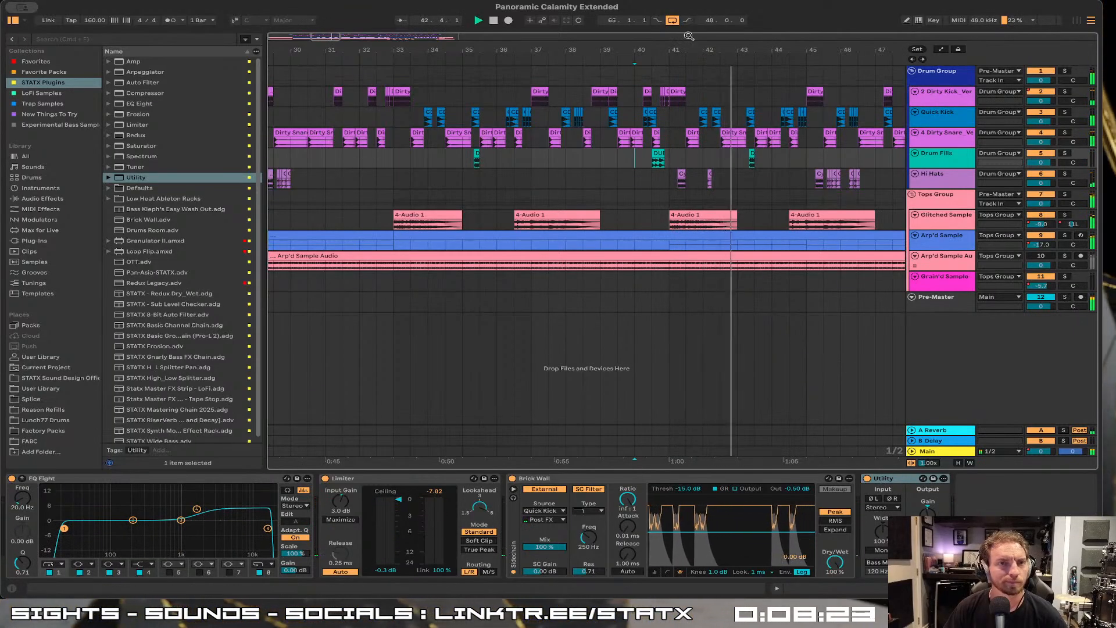
scroll(625, 140, "down", 5)
scroll(625, 140, "right", 3)
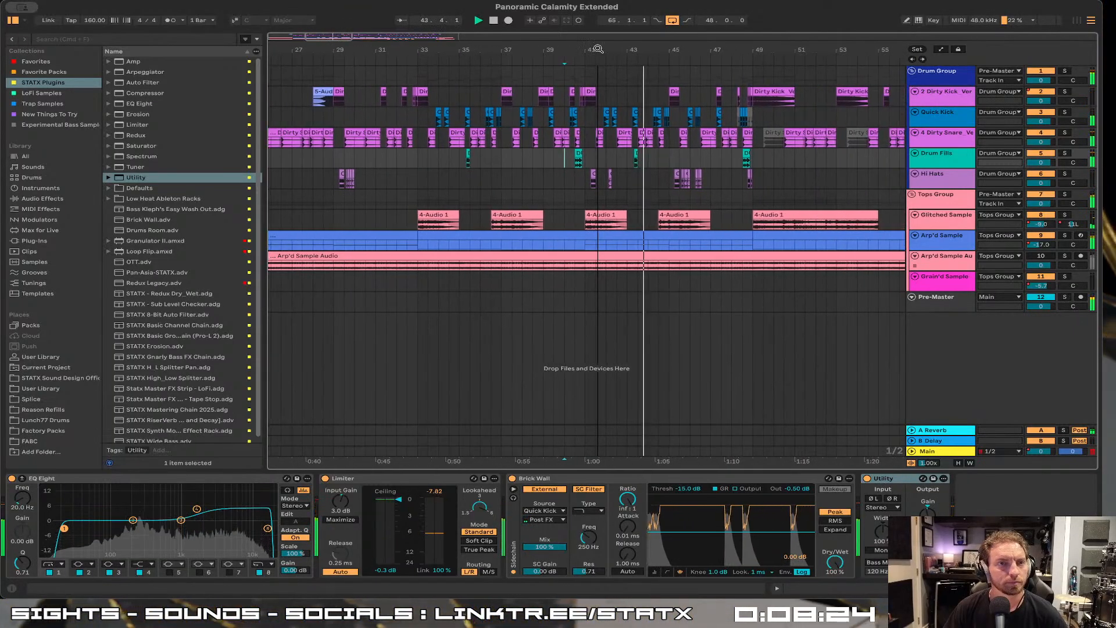
left_click(928, 511)
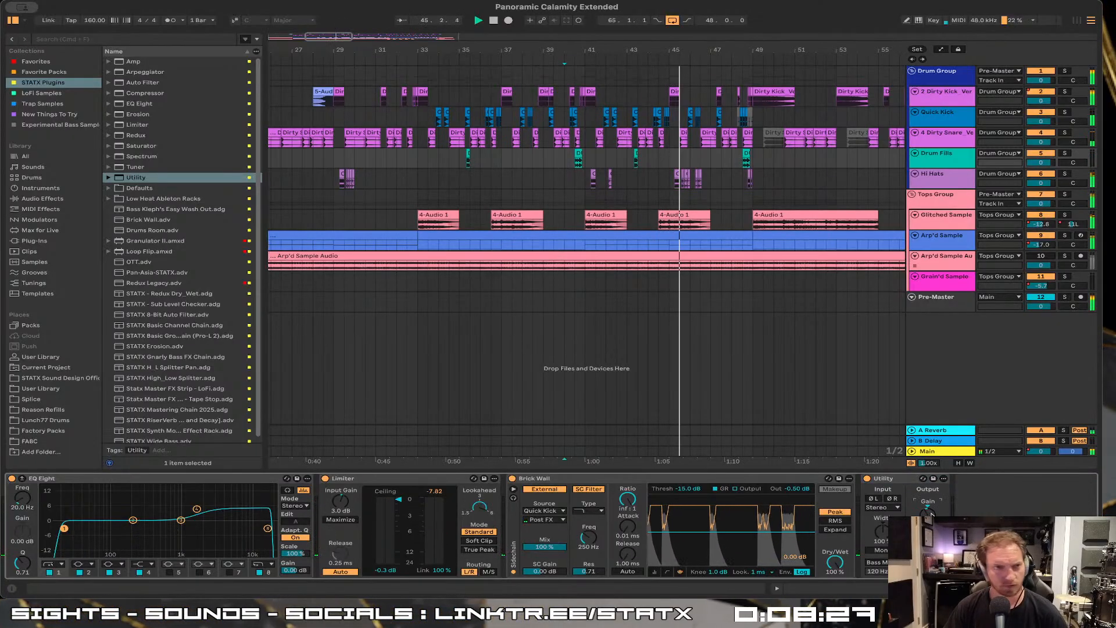
key("space")
key("space")
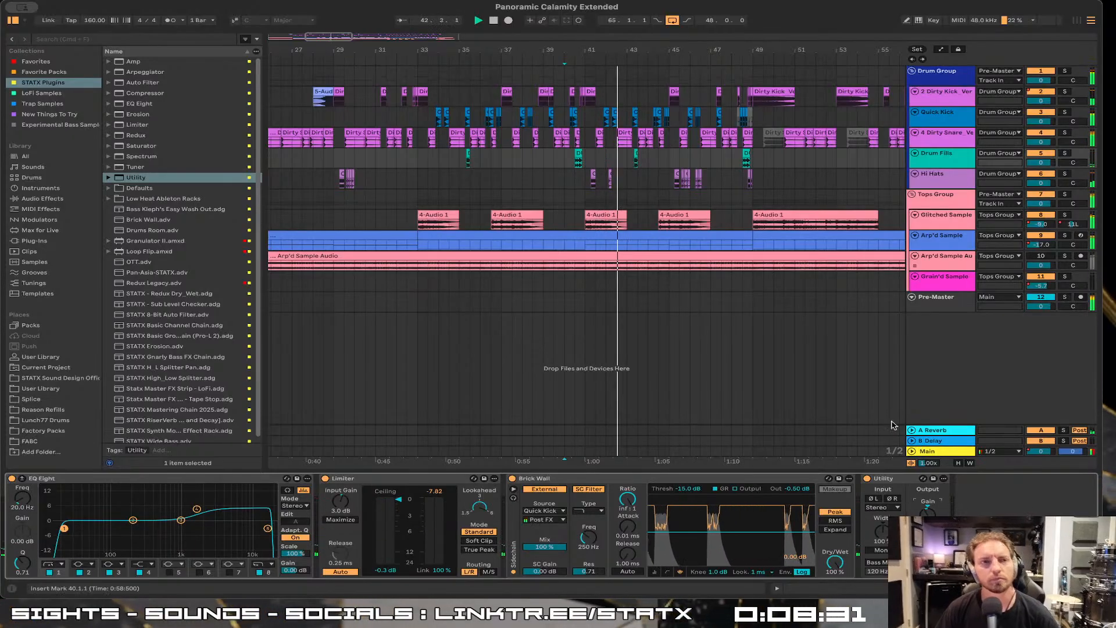
Recheck the gain reduction in the Drum Group's FabFilter Pro-L 2 and close the plug-in window
left_click_drag(584, 50, 451, 48)
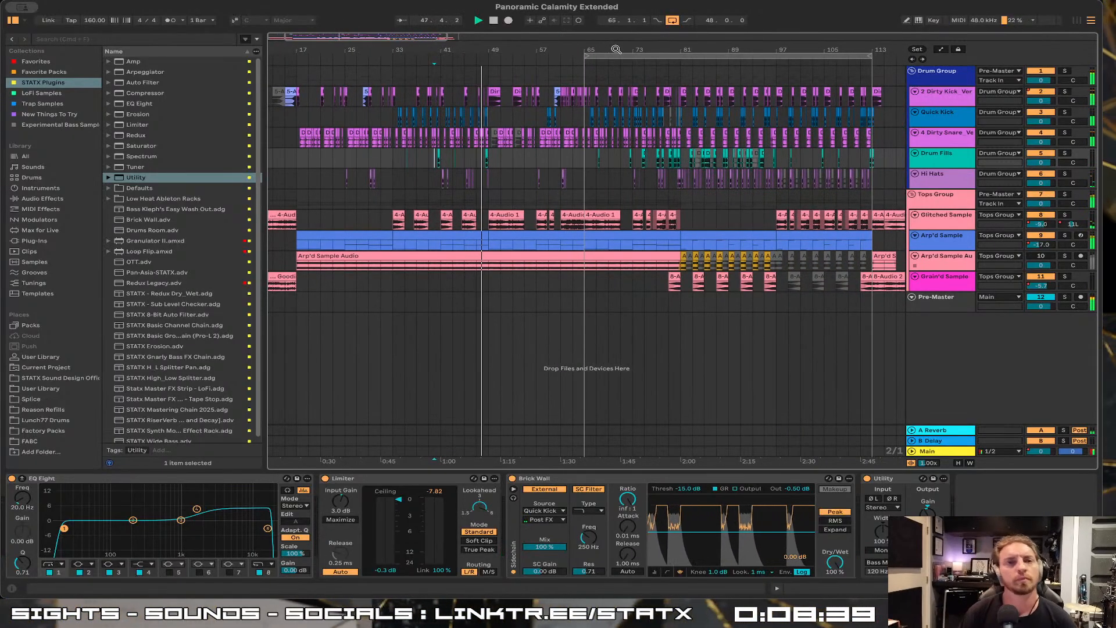
left_click(954, 72)
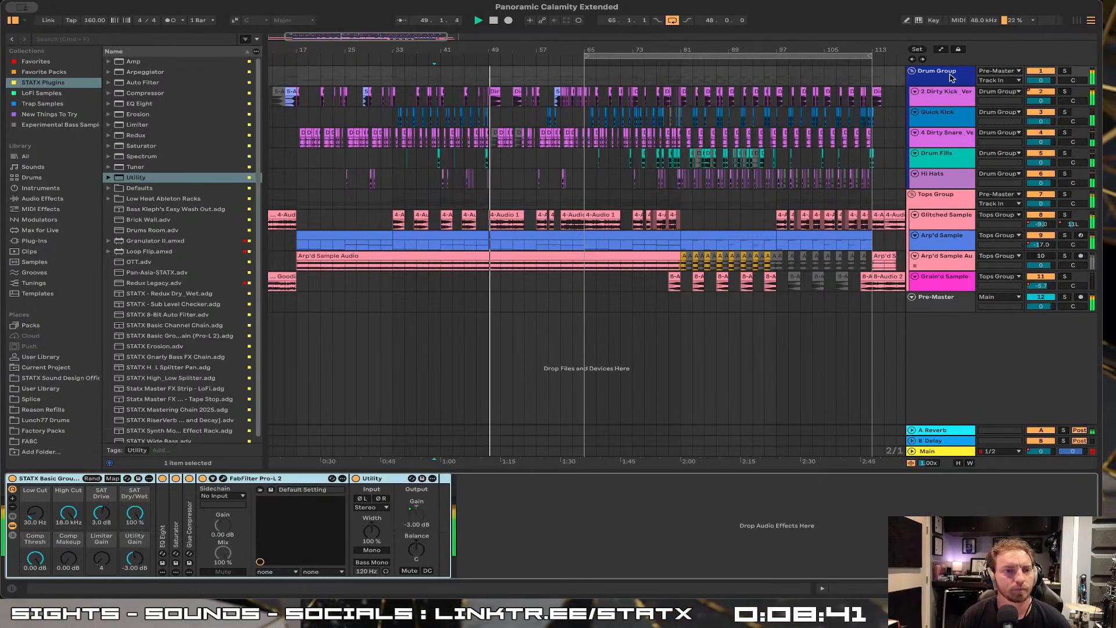
left_click(223, 478)
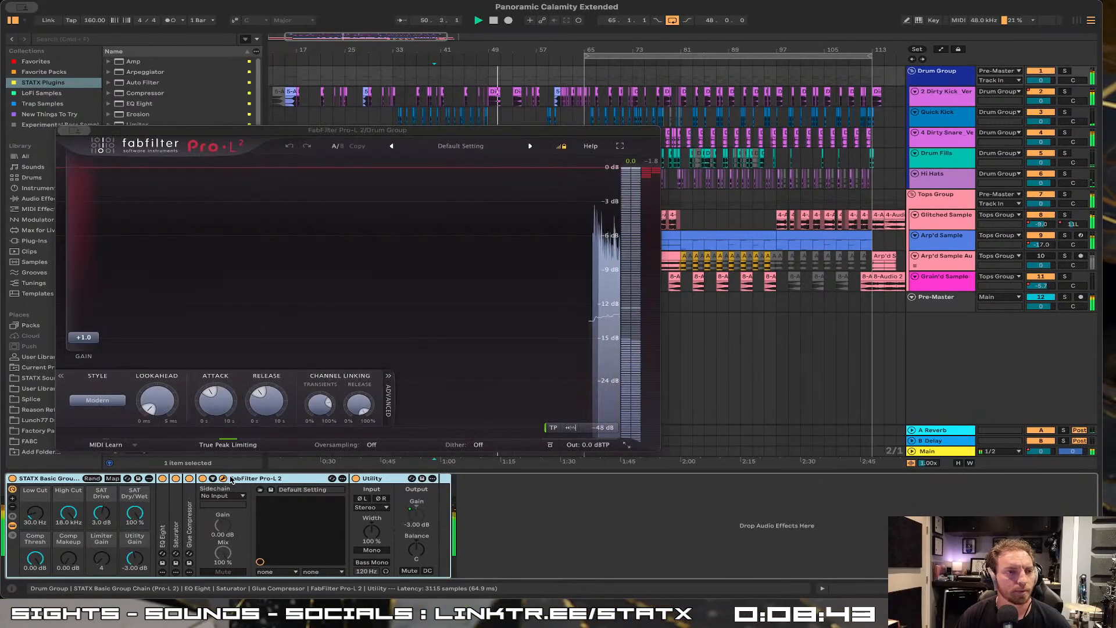
left_click_drag(365, 130, 461, 142)
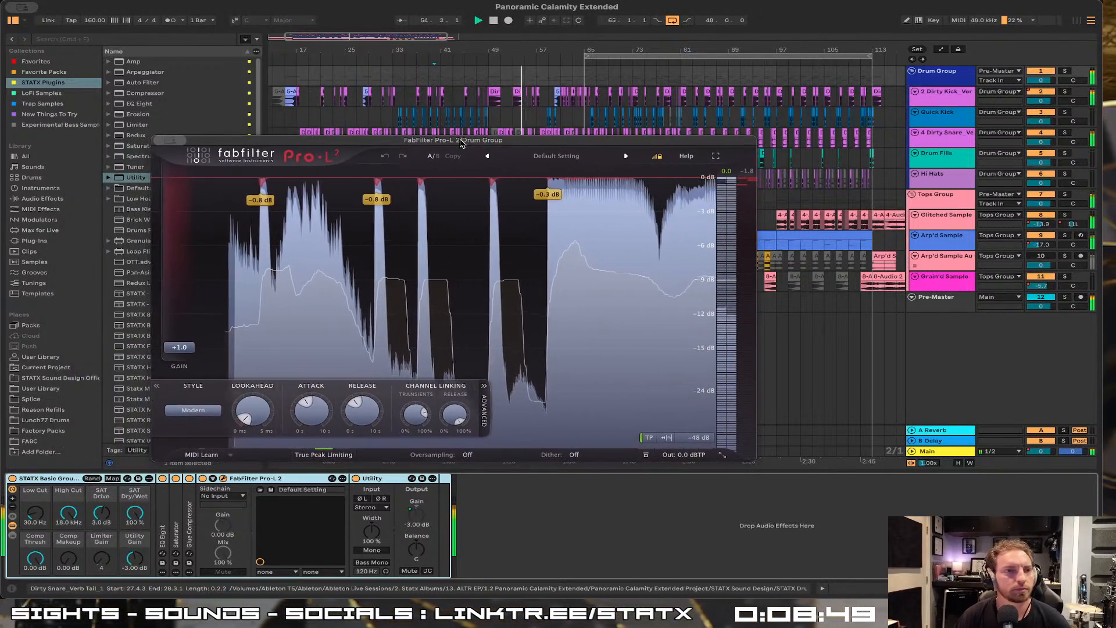
left_click(169, 141)
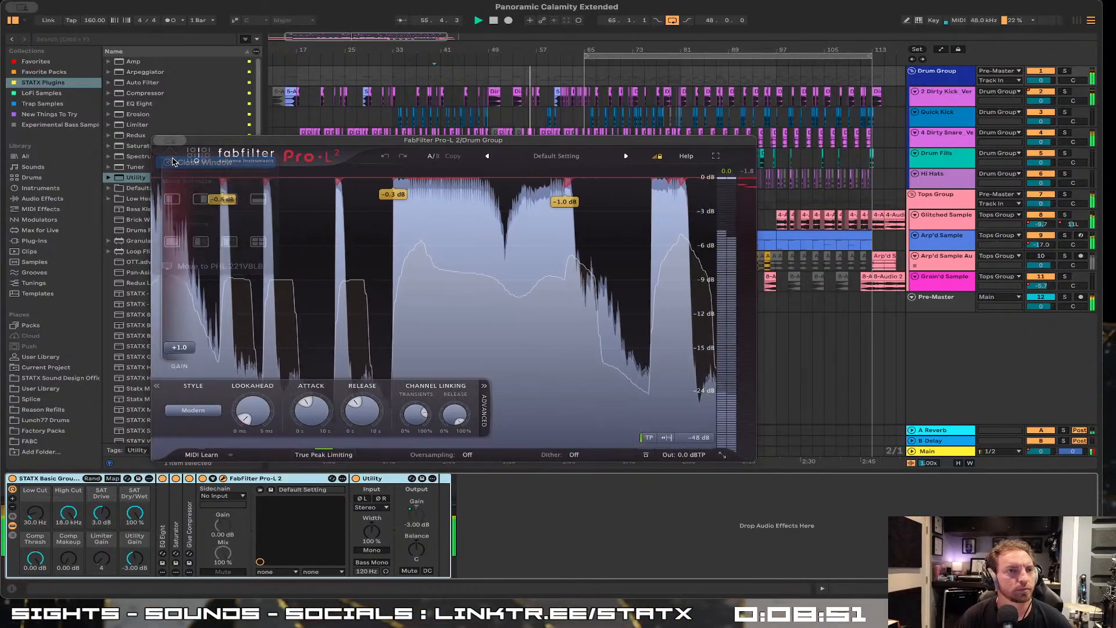
left_click(198, 162)
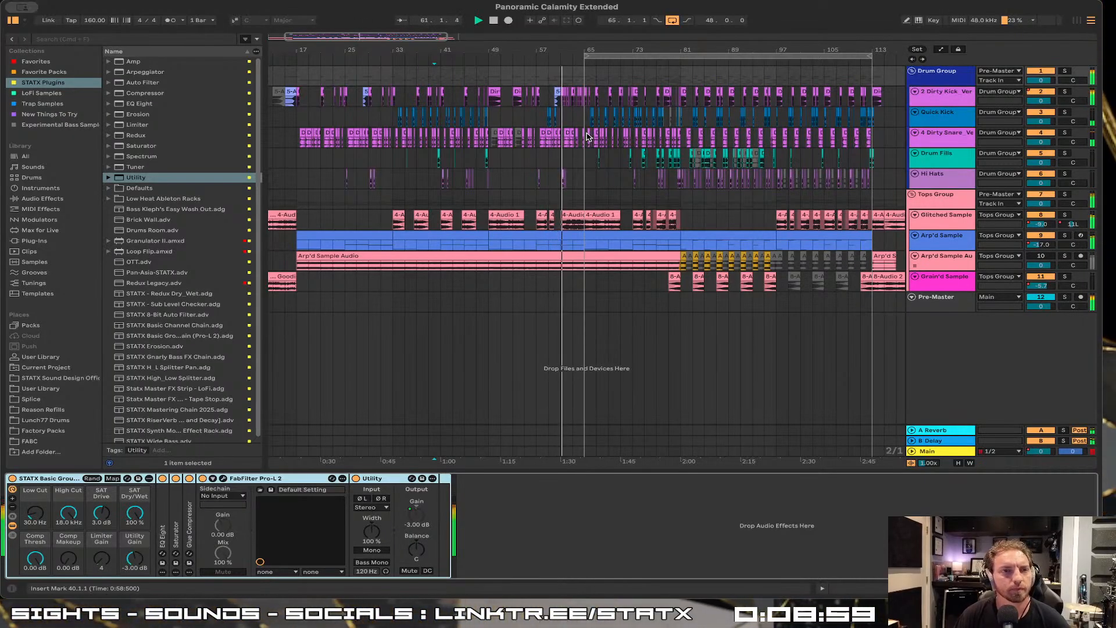
Inspect the 4-Audio 0001 sampler in the Arp'd Sample device chain and collapse the chain's Arpeggiator
left_click_drag(618, 46, 619, 82)
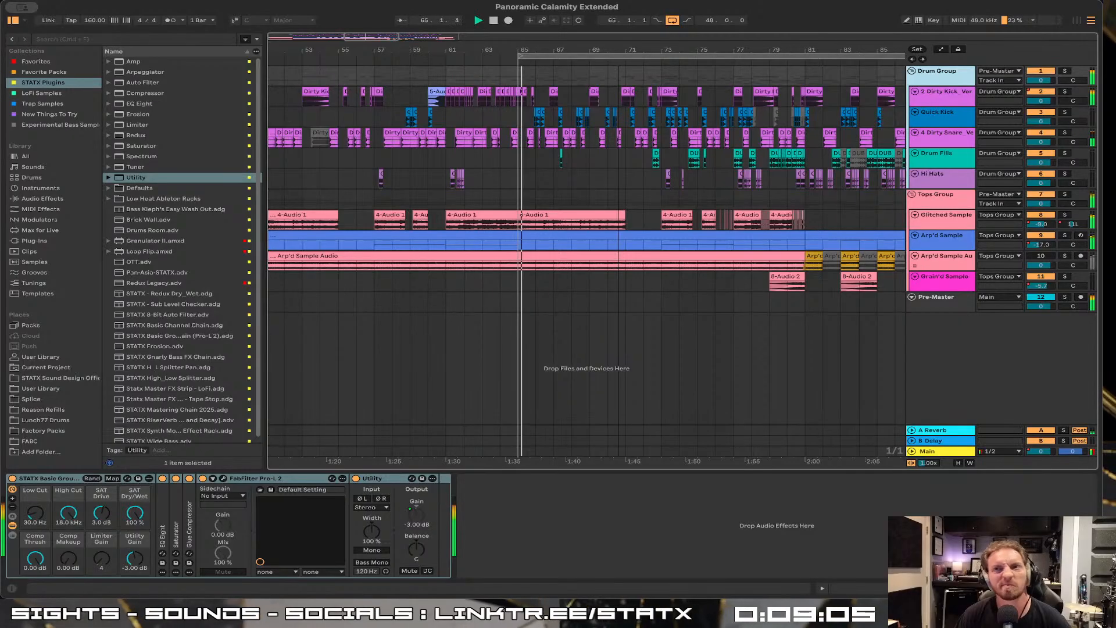
left_click_drag(618, 45, 511, 46)
left_click(941, 239)
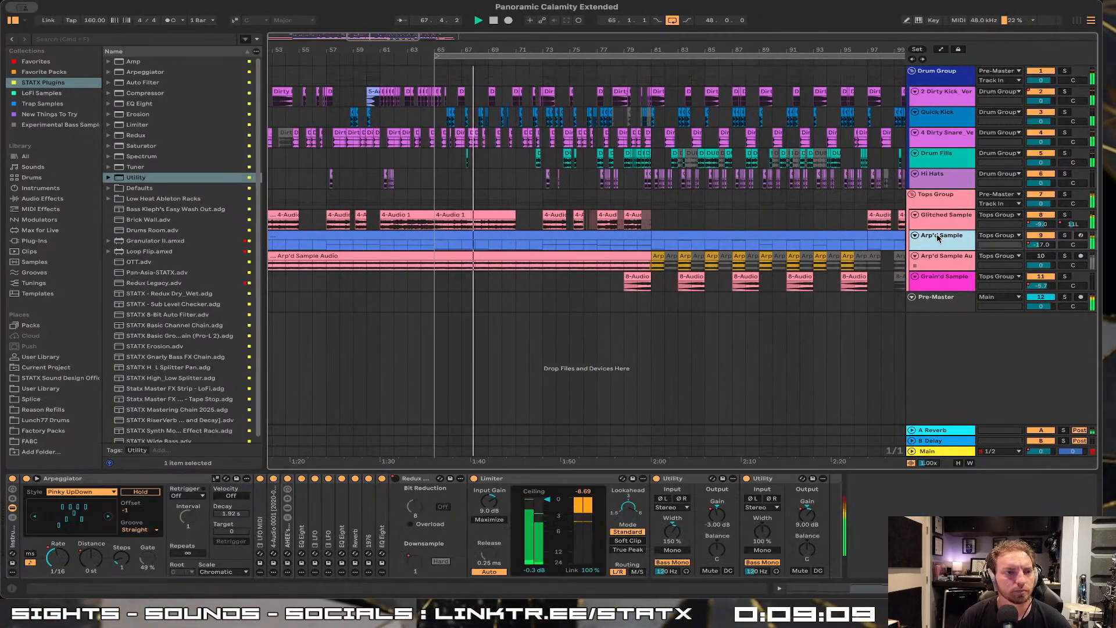
double_click(13, 544)
double_click(13, 543)
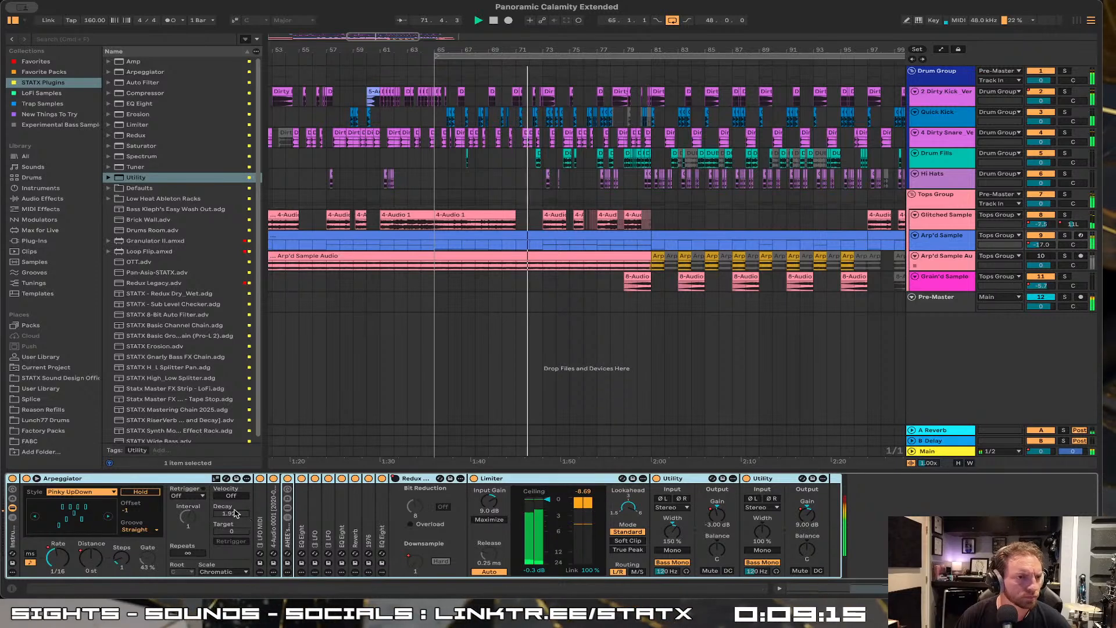
double_click(274, 514)
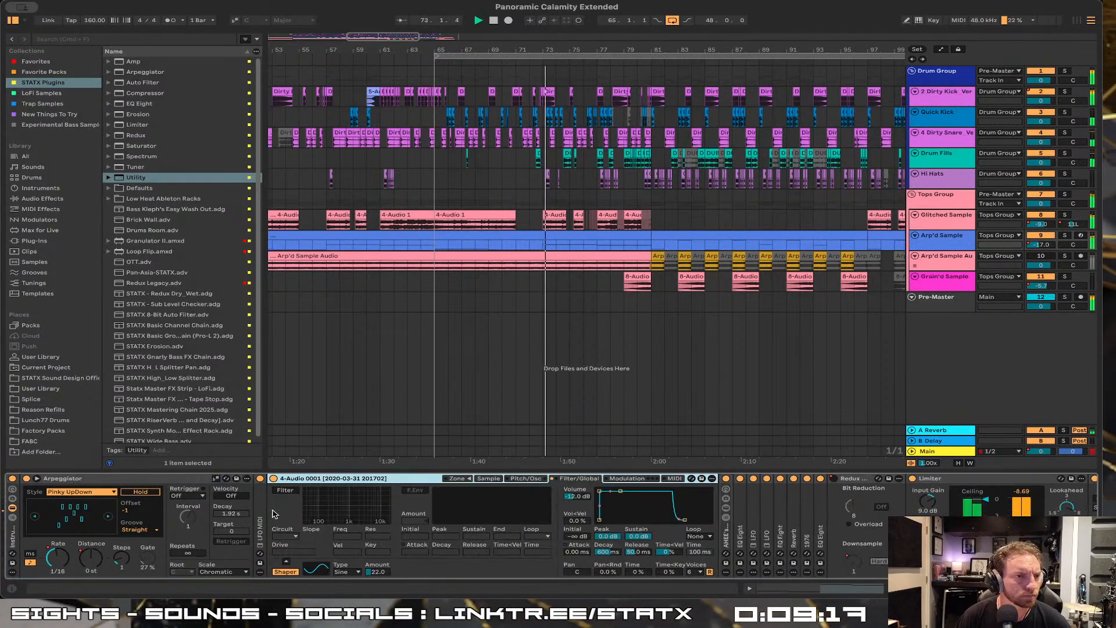
double_click(310, 478)
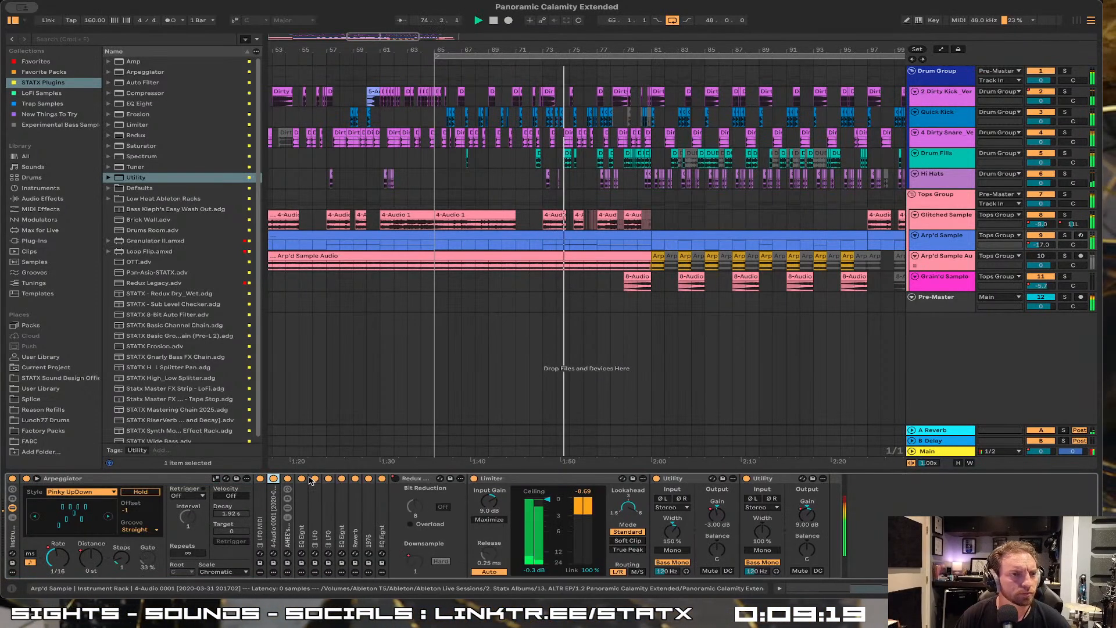
double_click(164, 479)
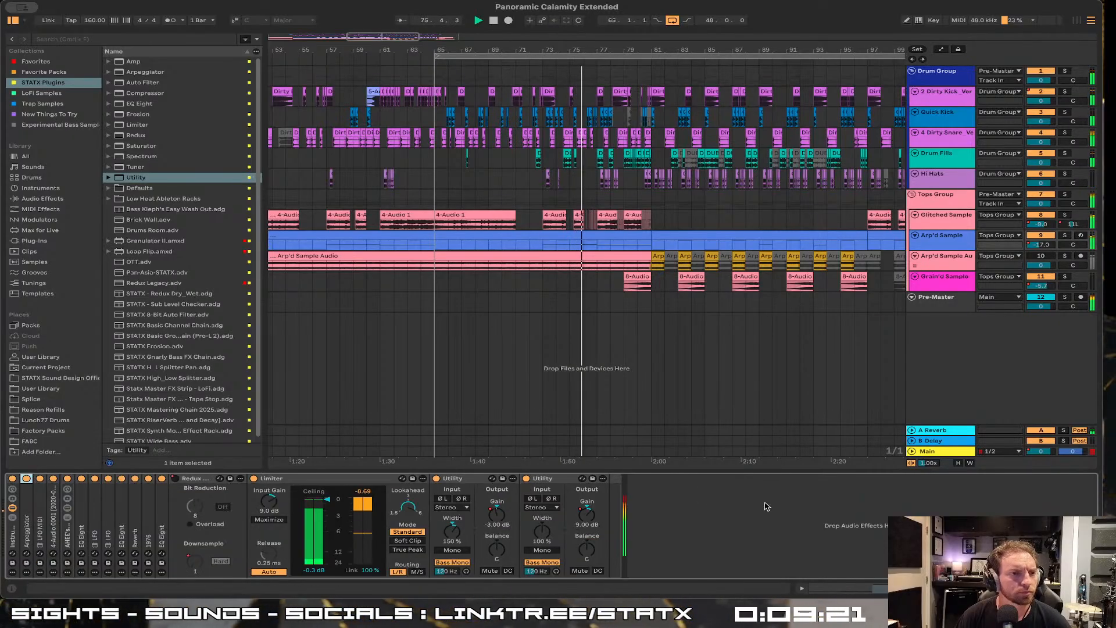
Move the arrangement loop's start to bar 81, shortening the loop to 32 bars
left_click_drag(663, 49, 557, 47)
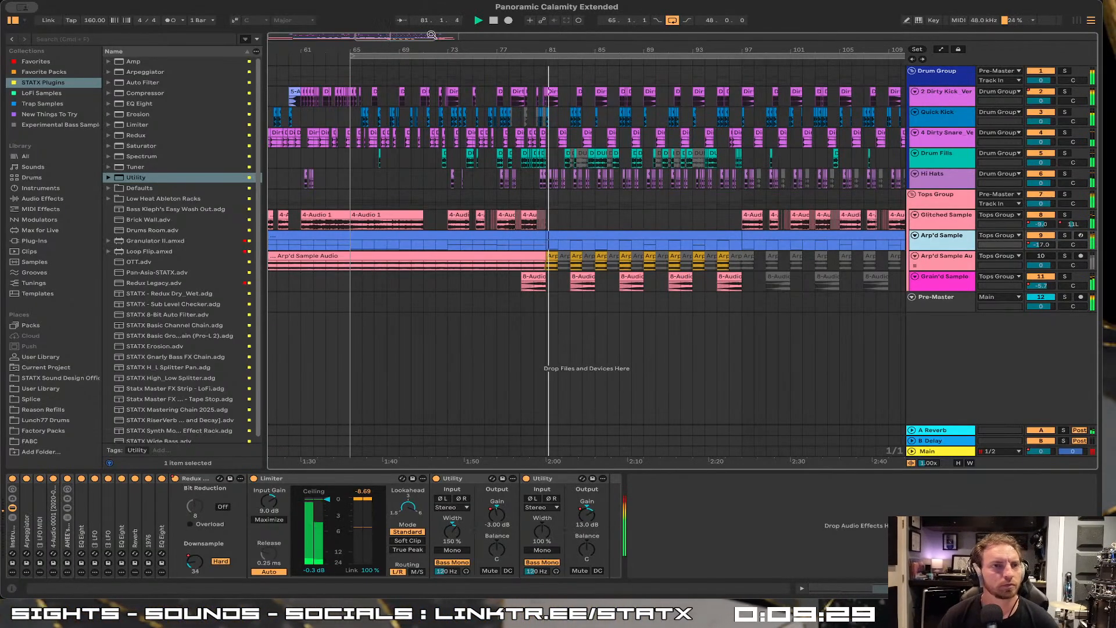
left_click_drag(466, 49, 424, 42)
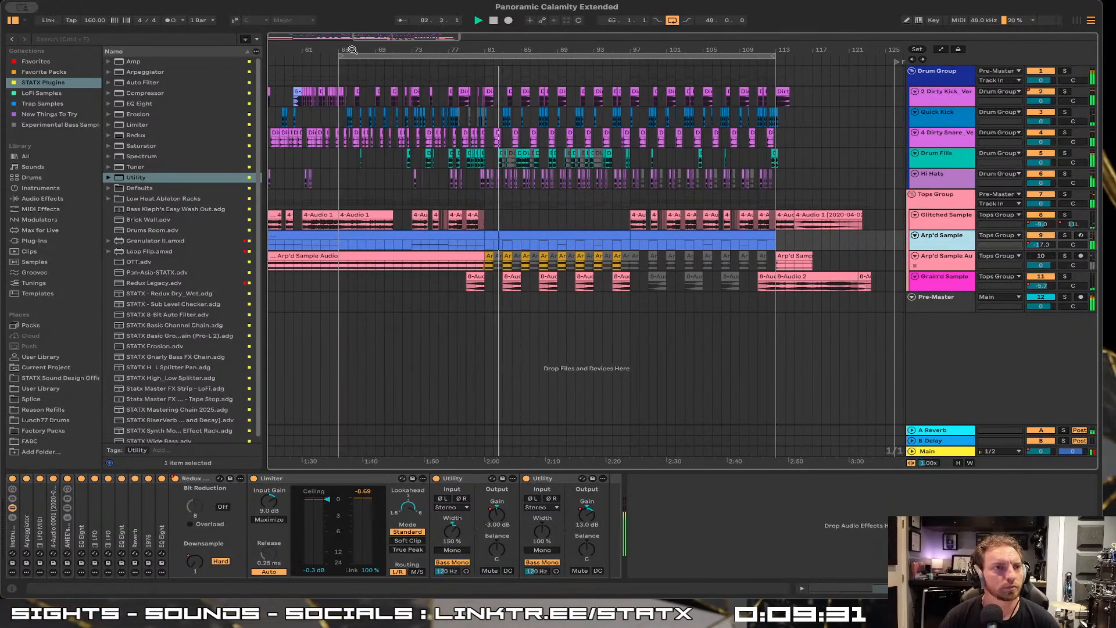
left_click_drag(340, 56, 485, 76)
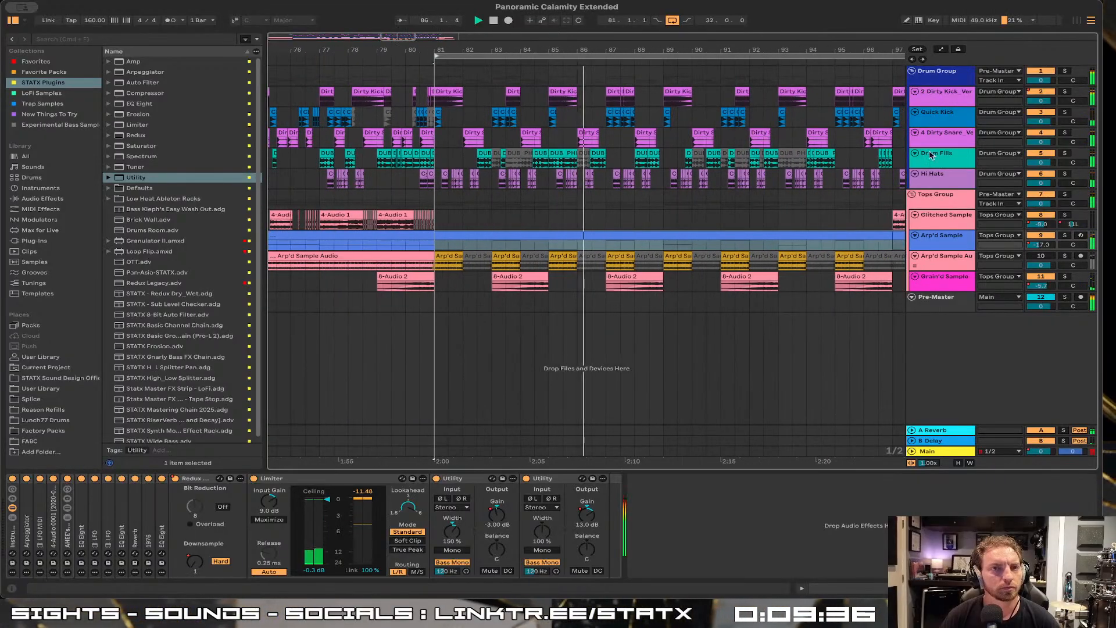
Show the Utility gain automation for the Drum Fills track and enlarge its lane
left_click(773, 56)
left_click_drag(772, 50, 650, 35)
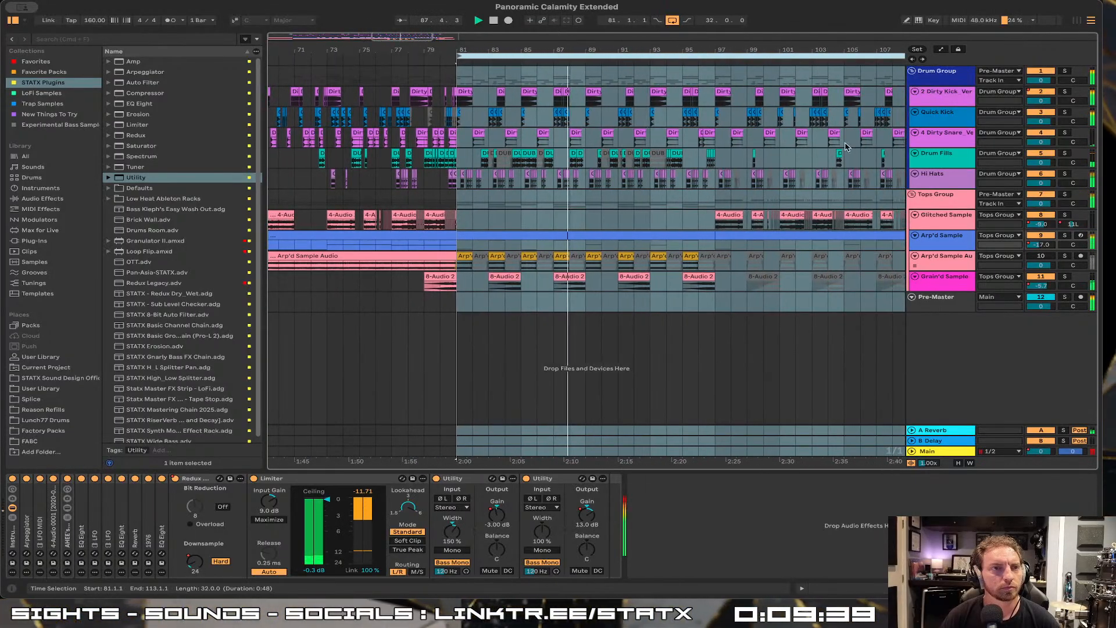
left_click(939, 153)
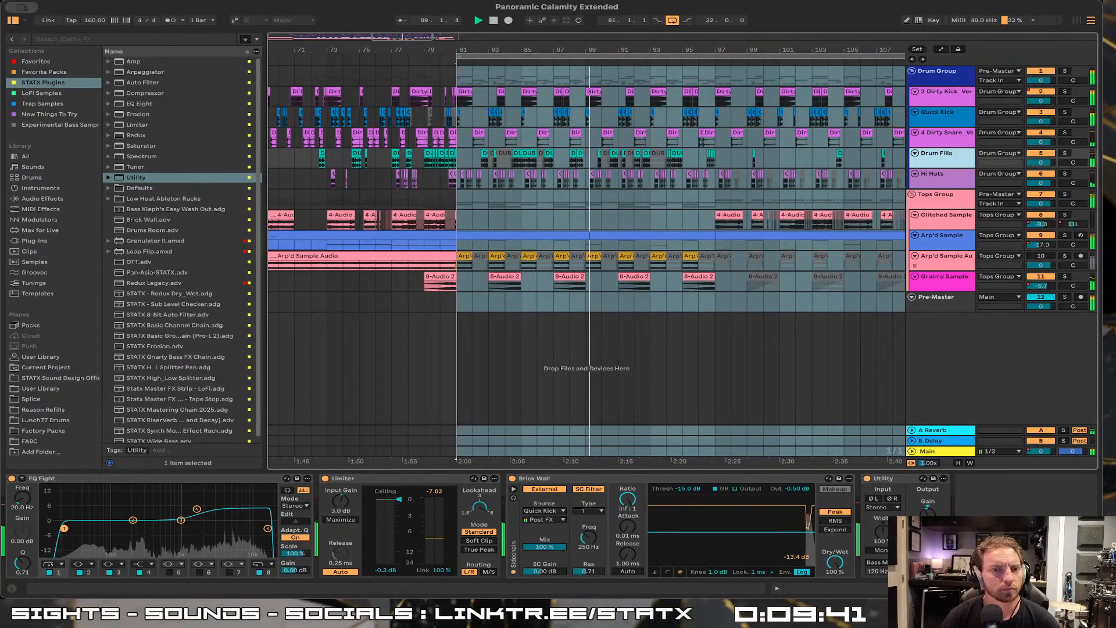
right_click(931, 514)
left_click(942, 433)
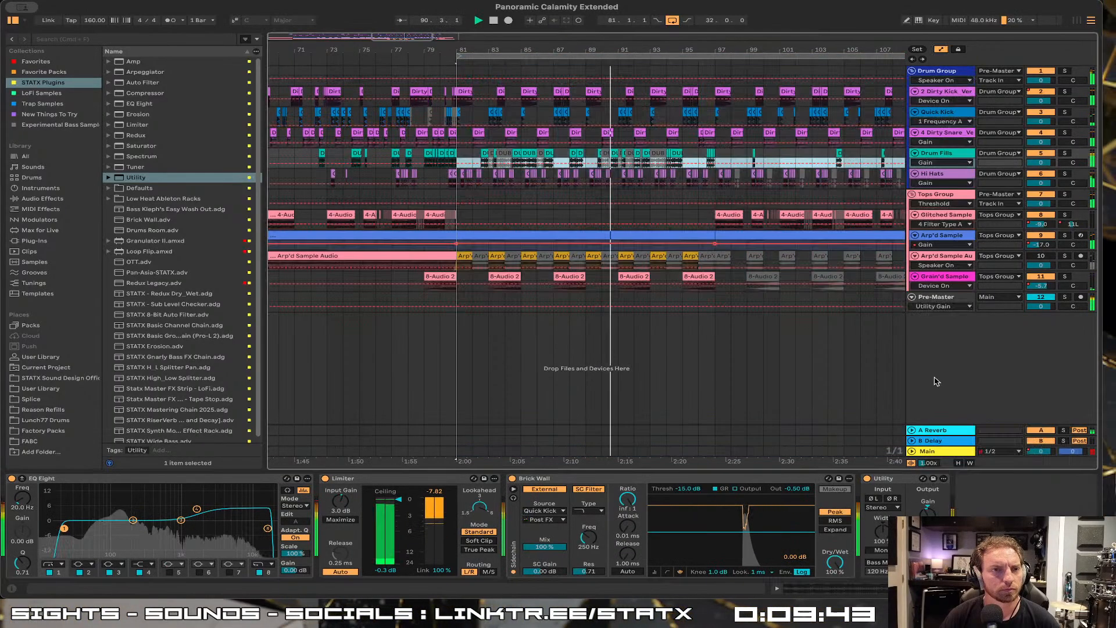
left_click_drag(933, 232, 933, 253)
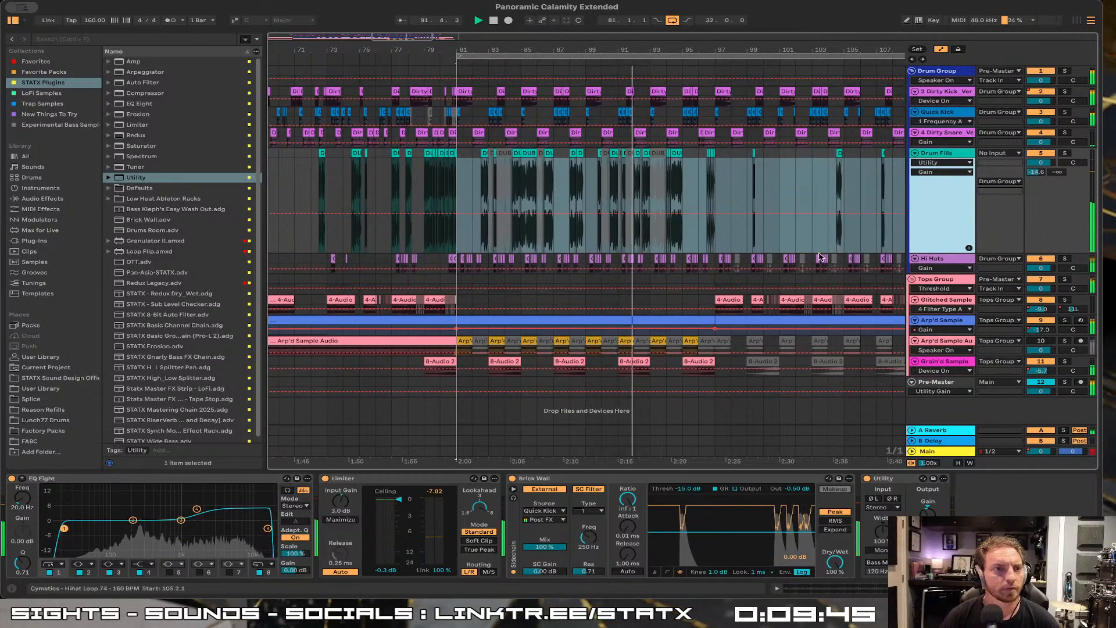
Automate the Drum Fills' Utility gain to step up to -3 dB at bar 81 and replay from bar 72
left_click(457, 214)
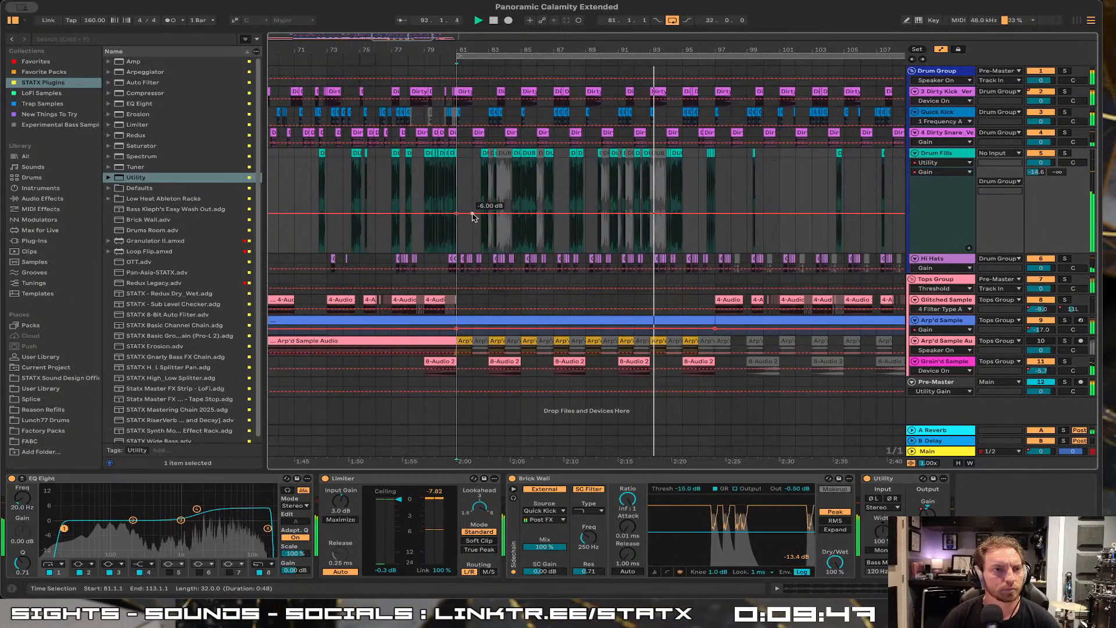
right_click(472, 215)
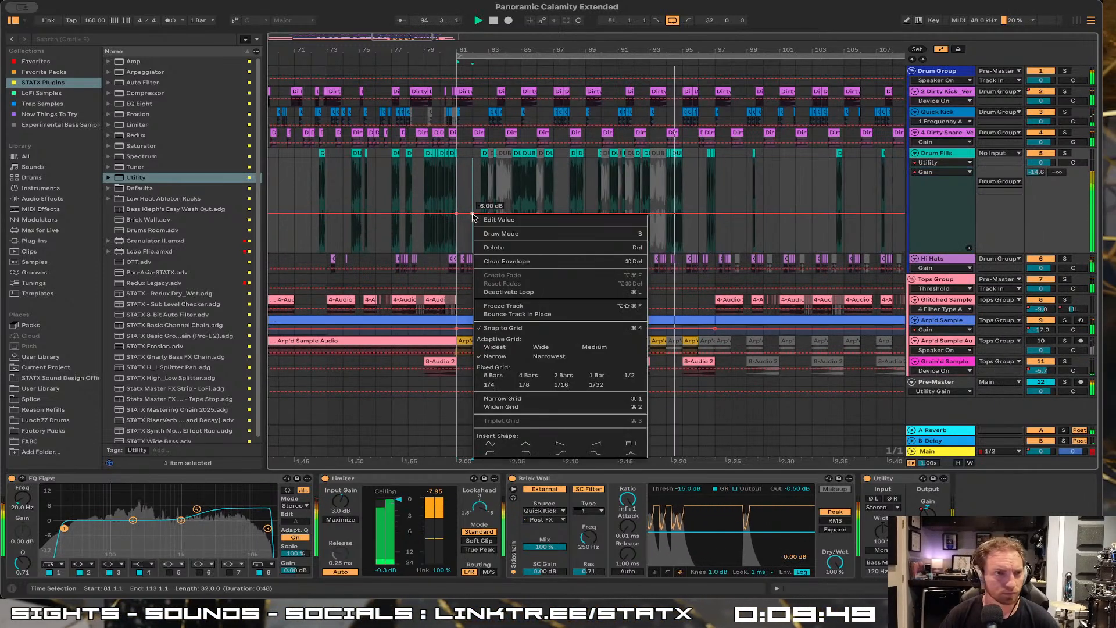
left_click(495, 219)
type("-3")
key("Return")
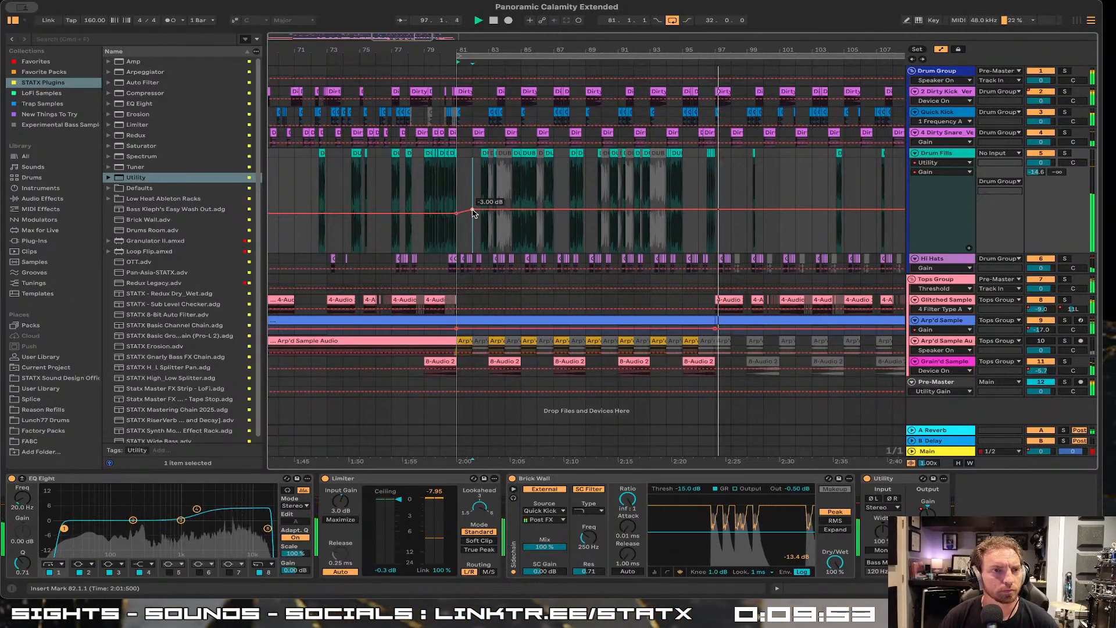
left_click(314, 193)
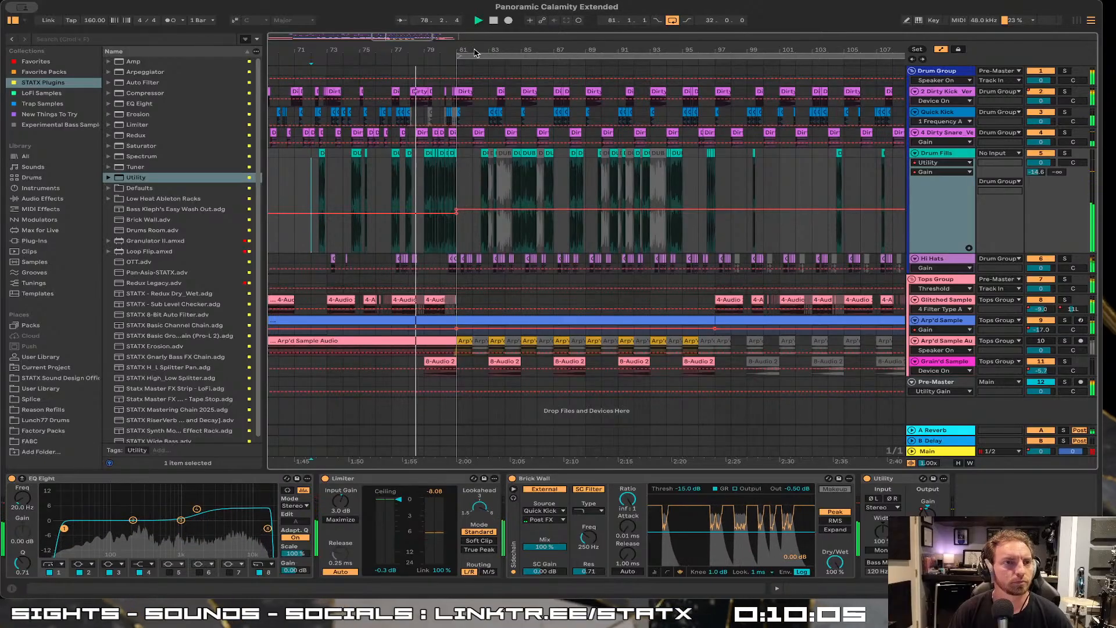
Turn the Drum Fills' gain step into a ramp from bar 79 to bar 81 and replay from bar 79
left_click_drag(454, 50, 542, 52)
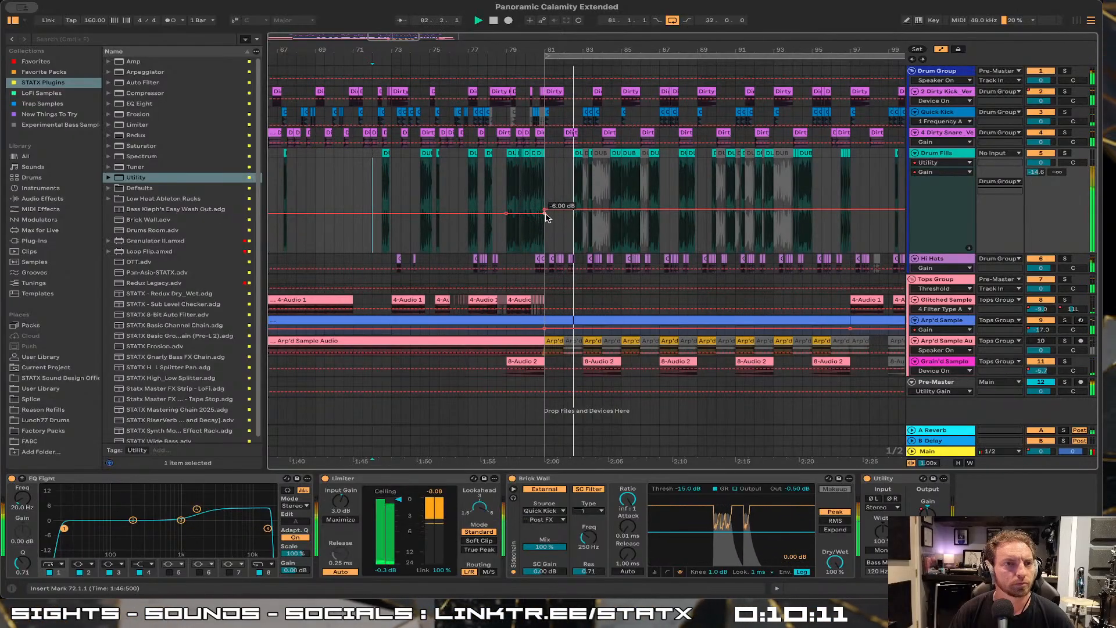
left_click(508, 196)
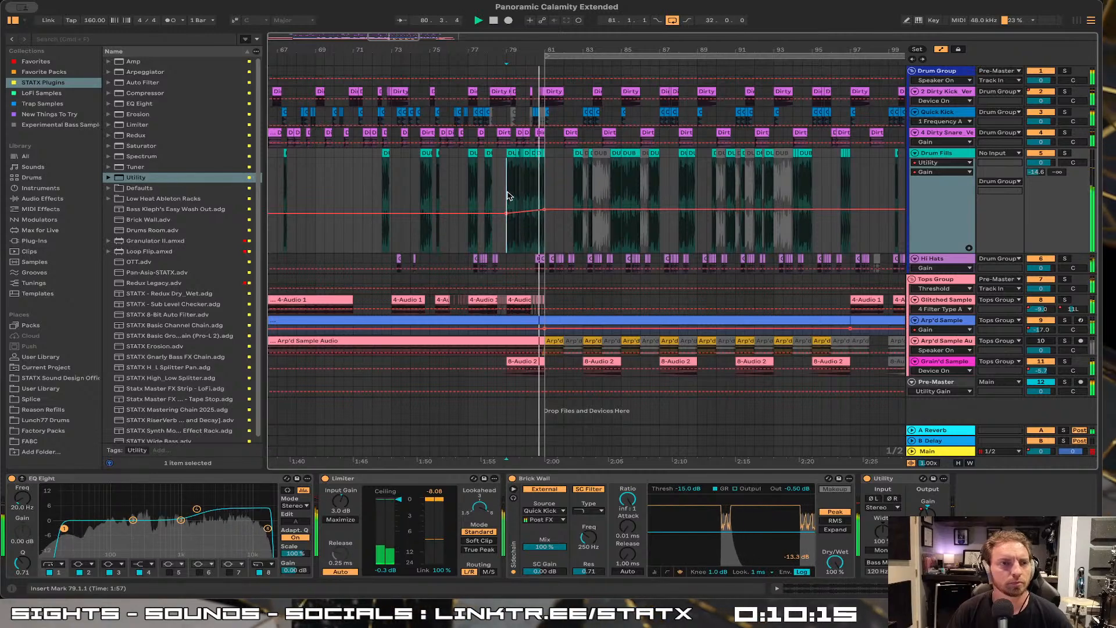
left_click_drag(594, 50, 505, 51)
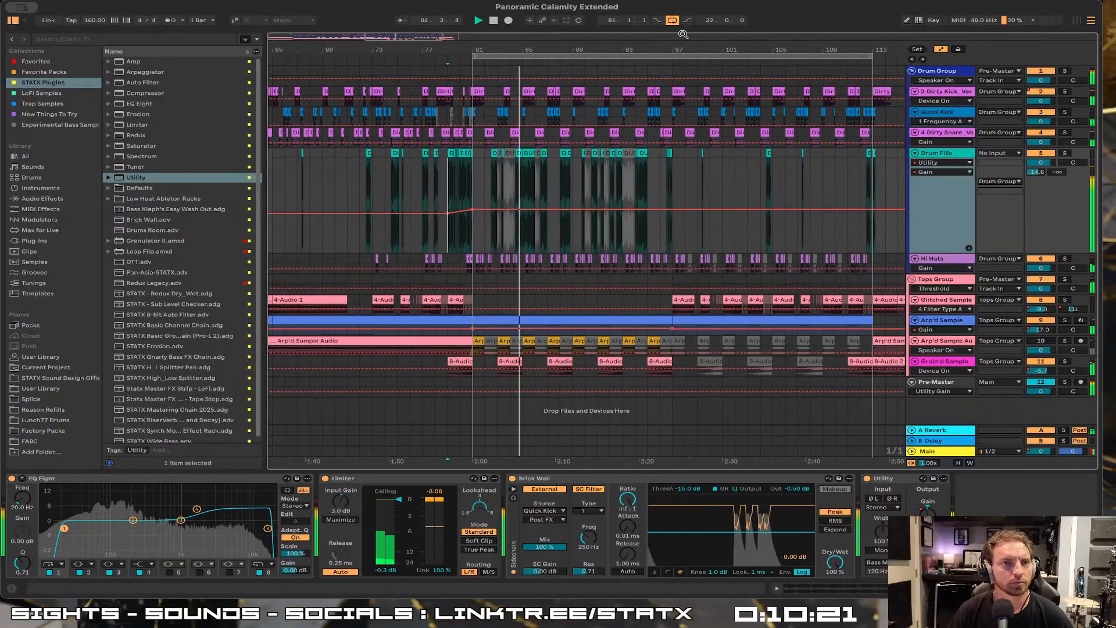
Hide the automation lanes and shrink the Drum Fills track back to its compact height
key("a")
left_click_drag(962, 257, 943, 173)
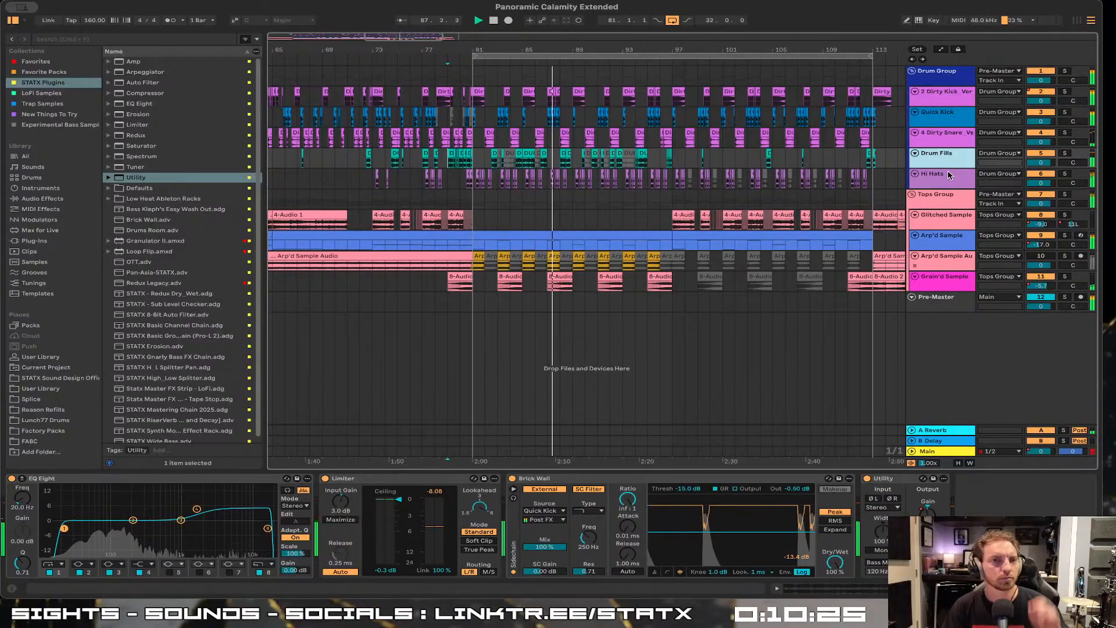
left_click_drag(527, 49, 591, 50)
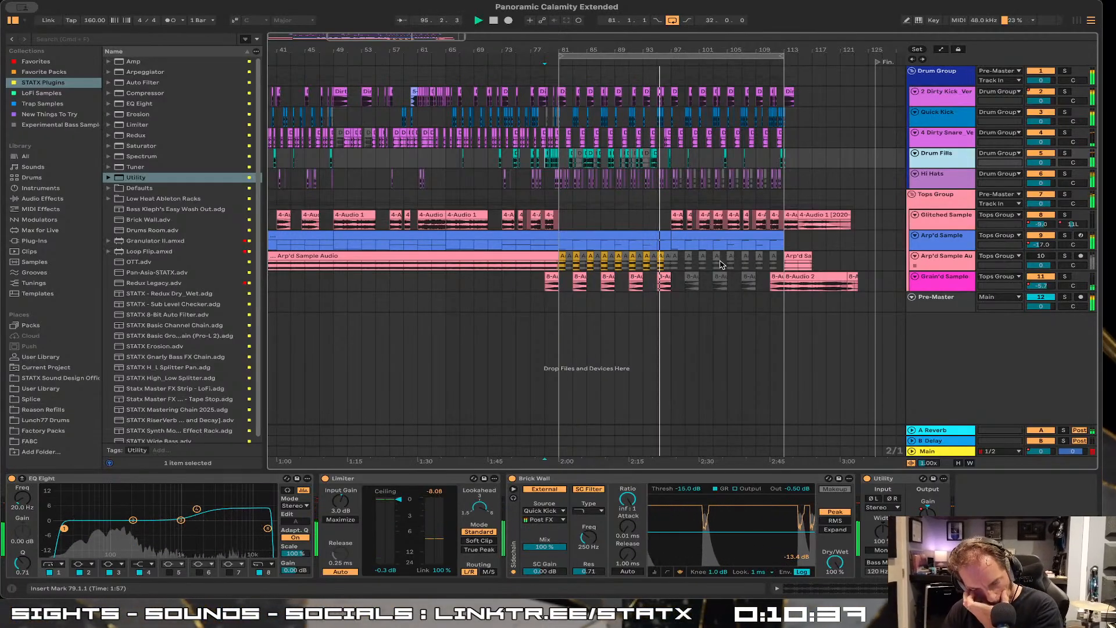
left_click_drag(623, 47, 679, 49)
Raise the gain of the Tops Group's FabFilter Pro-L 2 to about 1.5 dB and close the plug-in window
left_click(952, 200)
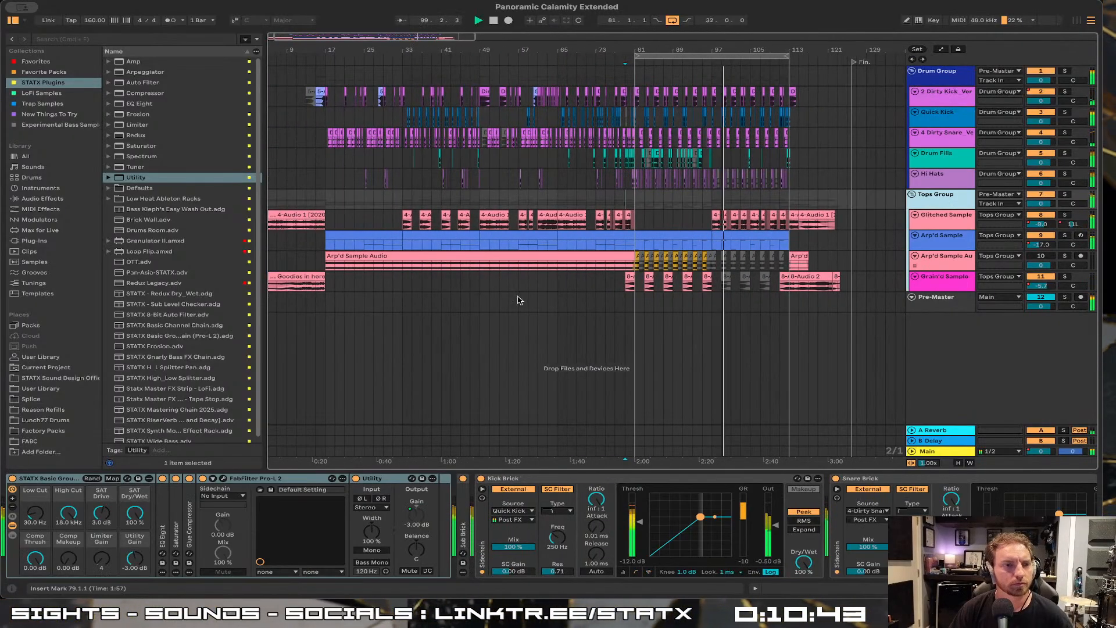
left_click(223, 480)
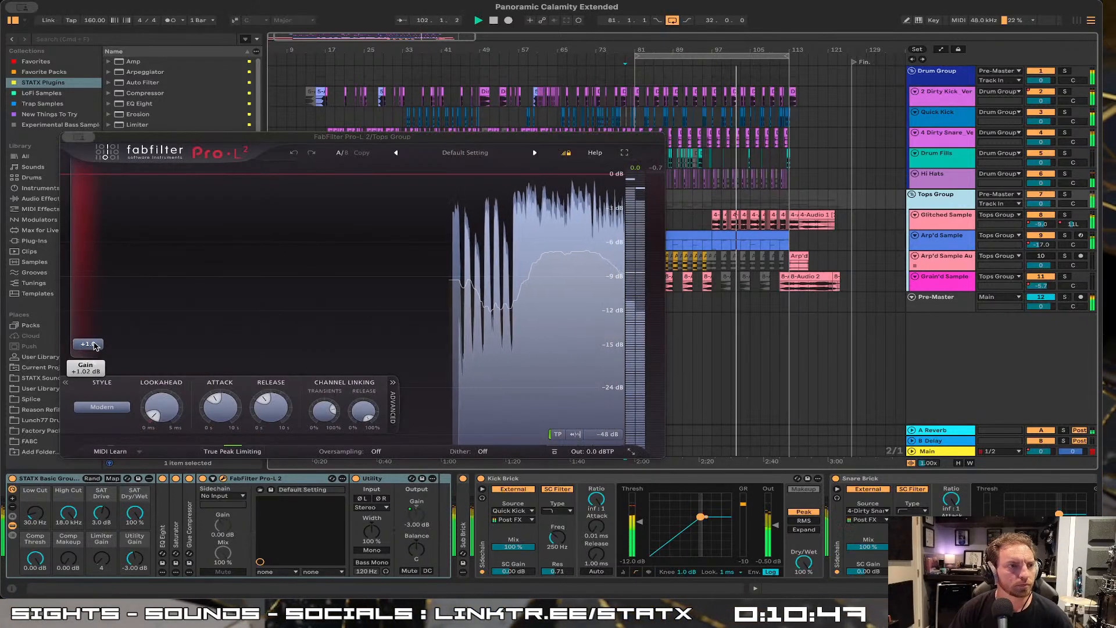
mouse_move(98, 346)
left_click_drag(98, 345, 100, 342)
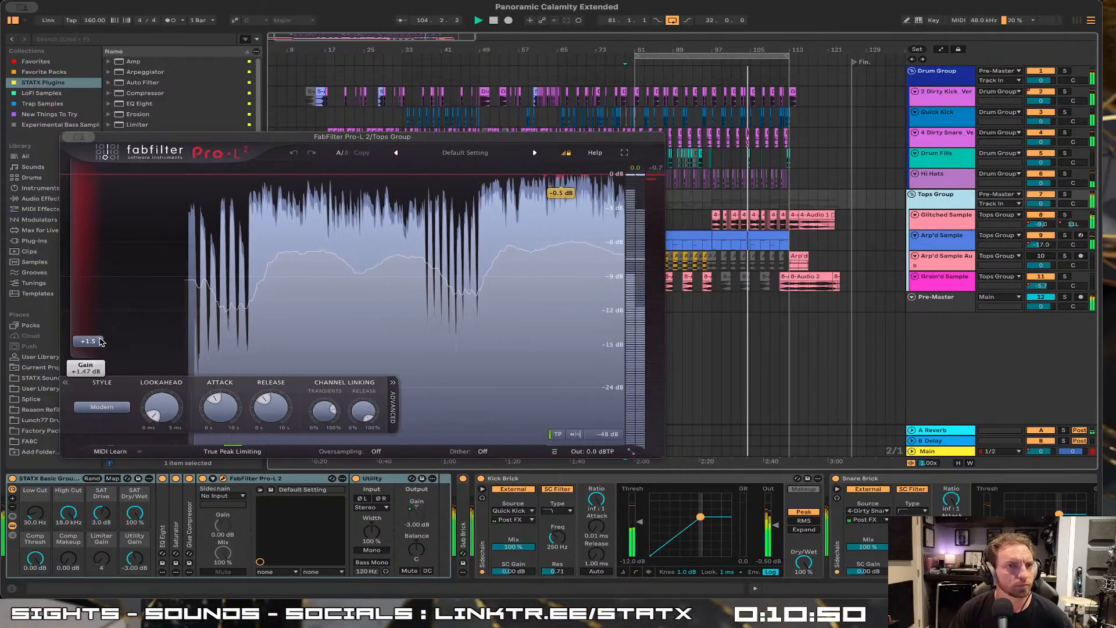
left_click(80, 137)
left_click(101, 159)
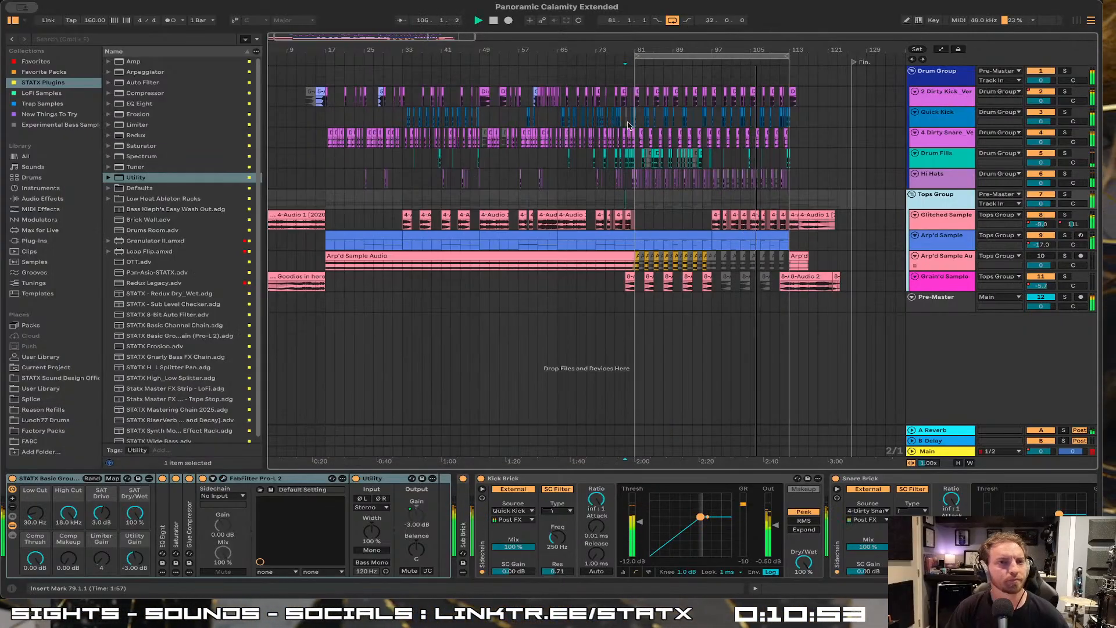
Move the arrangement loop to span bars 49 to 81, a length of 32 bars, and select that section
left_click_drag(750, 50, 834, 46)
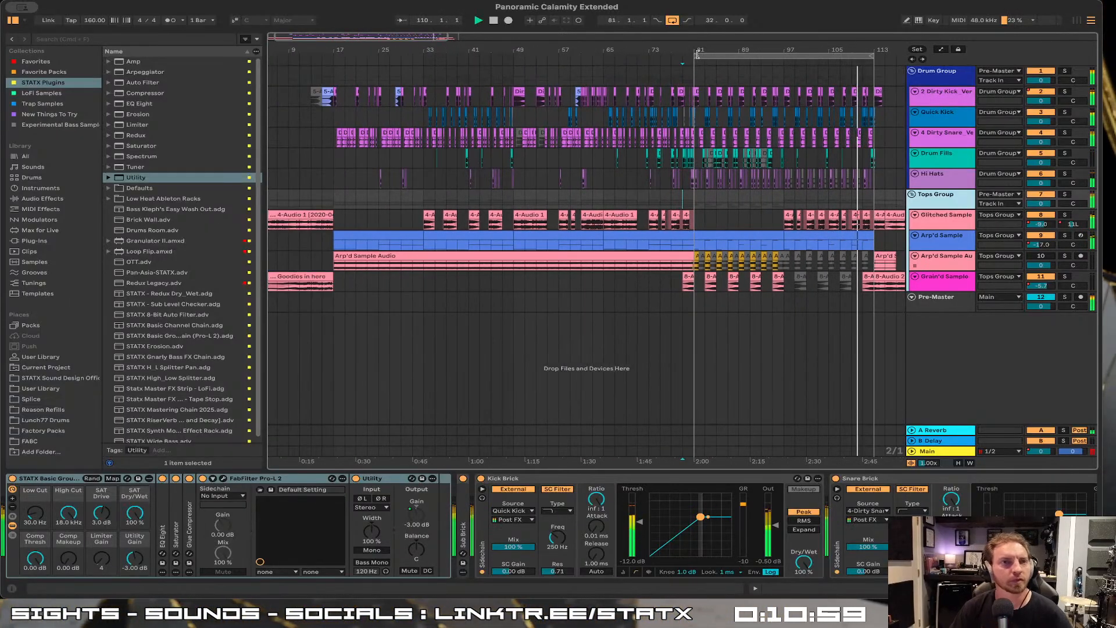
left_click_drag(758, 52, 649, 51)
left_click(680, 24)
left_click_drag(760, 56, 404, 54)
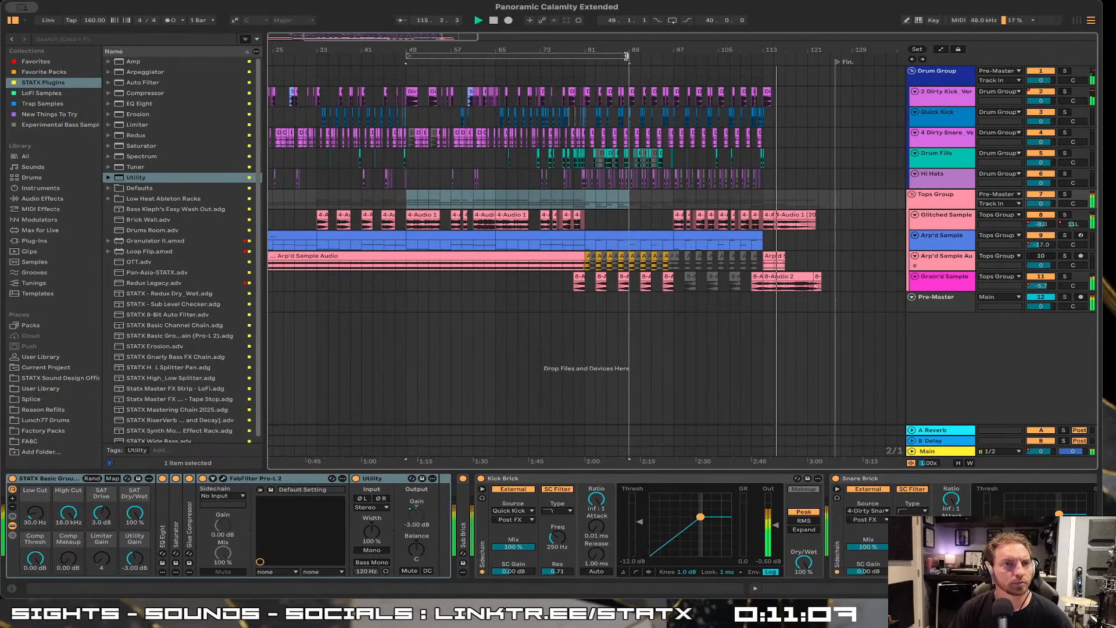
left_click_drag(626, 56, 582, 58)
left_click_drag(451, 47, 452, 64)
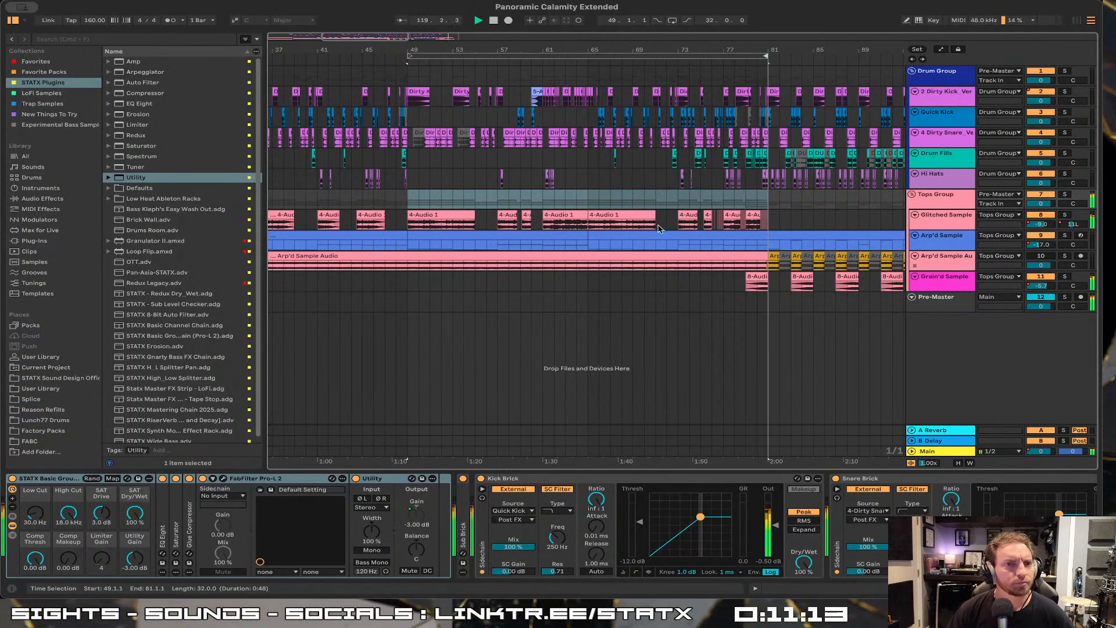
left_click_drag(640, 48, 588, 48)
left_click(589, 56)
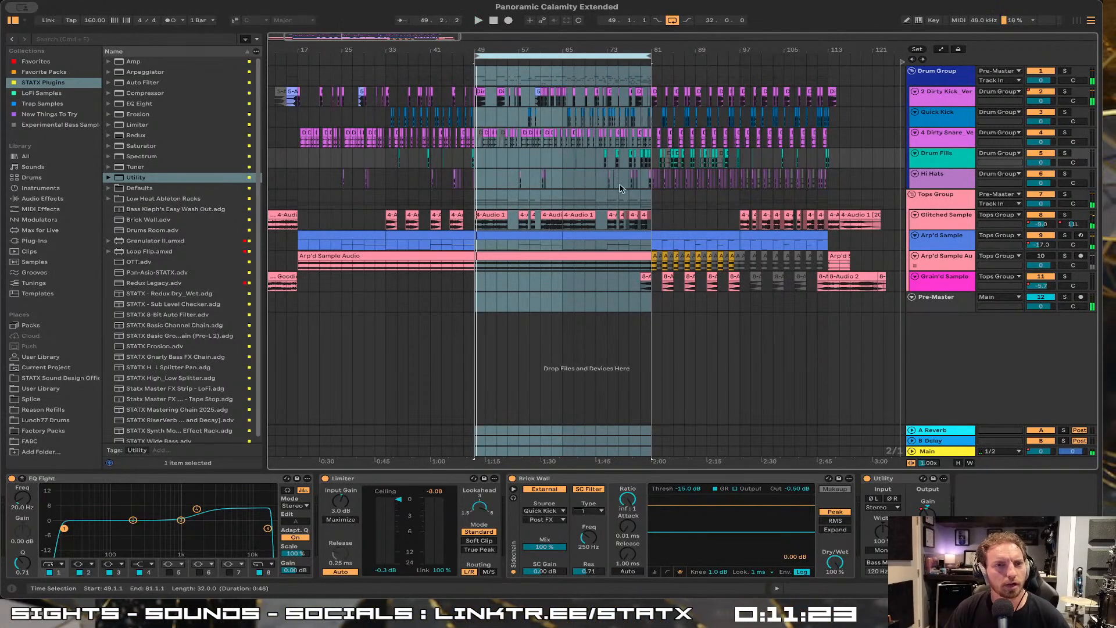
Select the Glitched Sample's 4-Audio 1 clip at bar 49 and audition it with the track soloed
left_click_drag(509, 47, 529, 68)
left_click(437, 215)
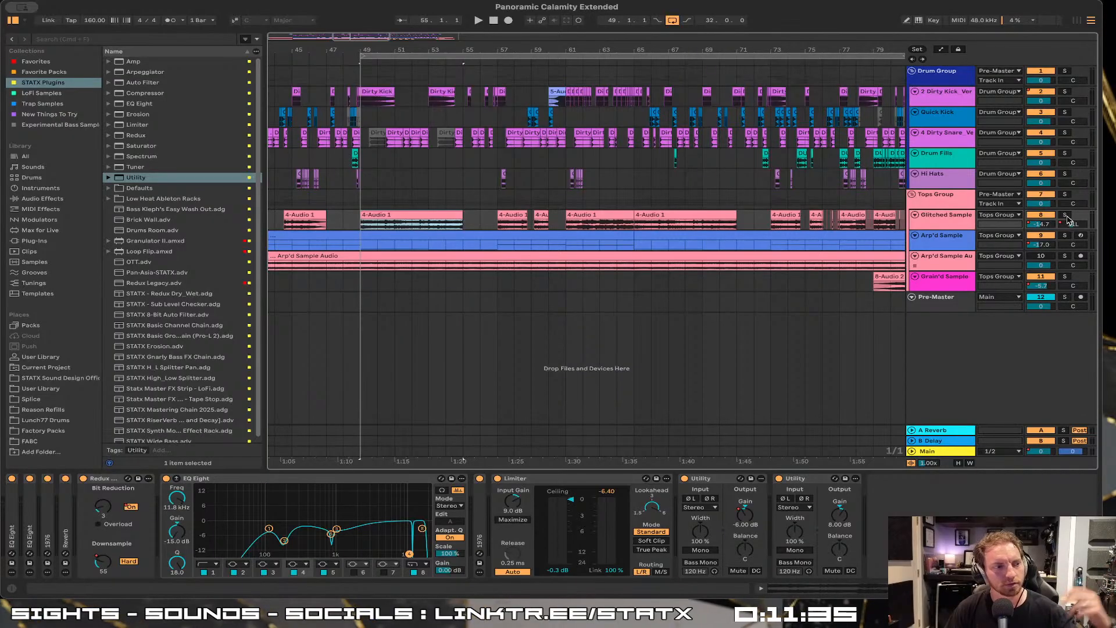
left_click(1065, 215)
key("space")
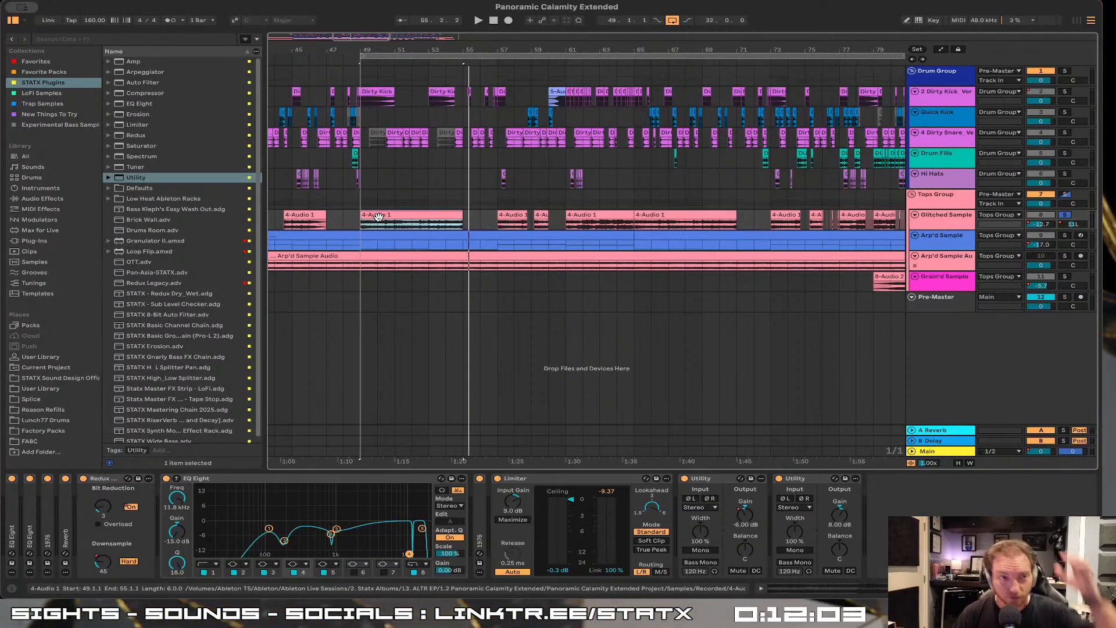
Solo the Arp'd Sample track, play it from bar 49 and stop playback
left_click(959, 243)
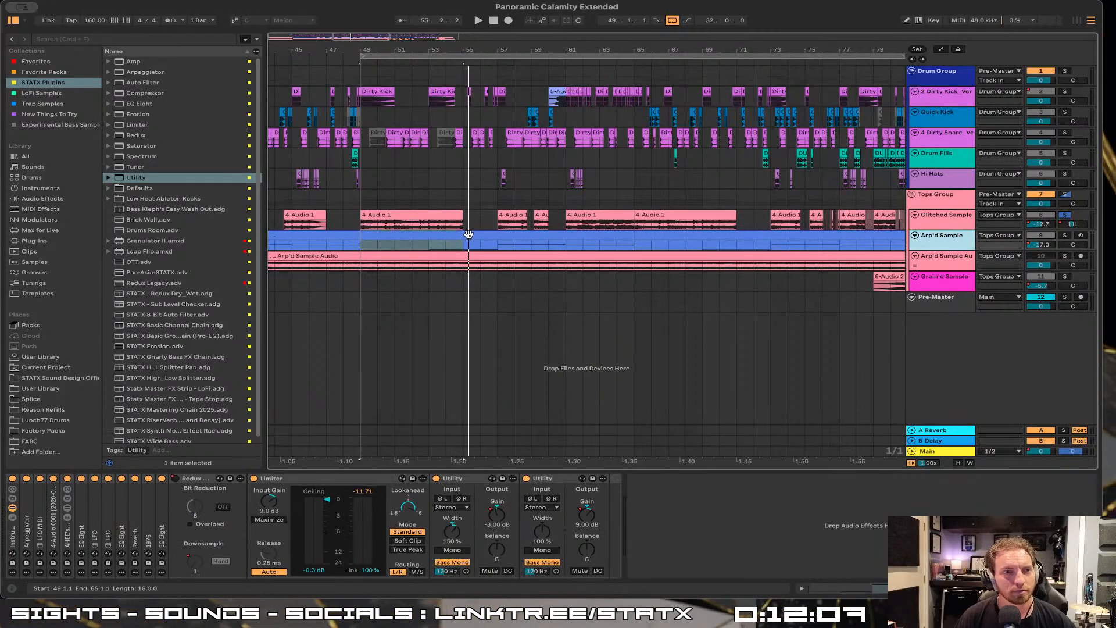
left_click(1064, 235)
key("space")
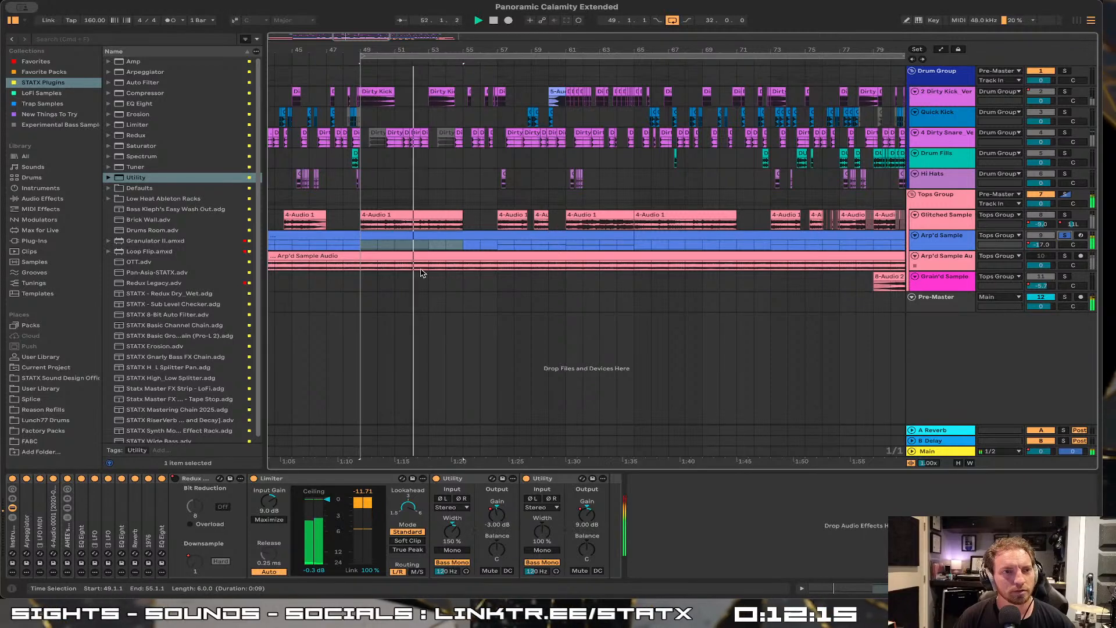
key("space")
Audition the Arp'd Sample Audio track from bar 17 in solo, and clear its solo
left_click(1058, 264)
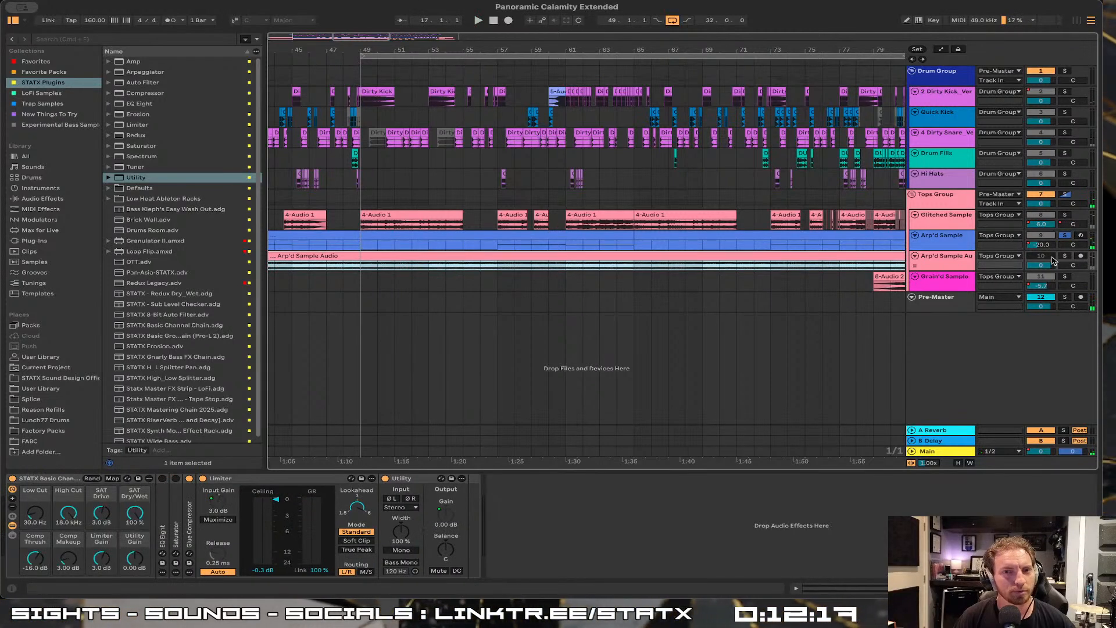
left_click(1067, 256)
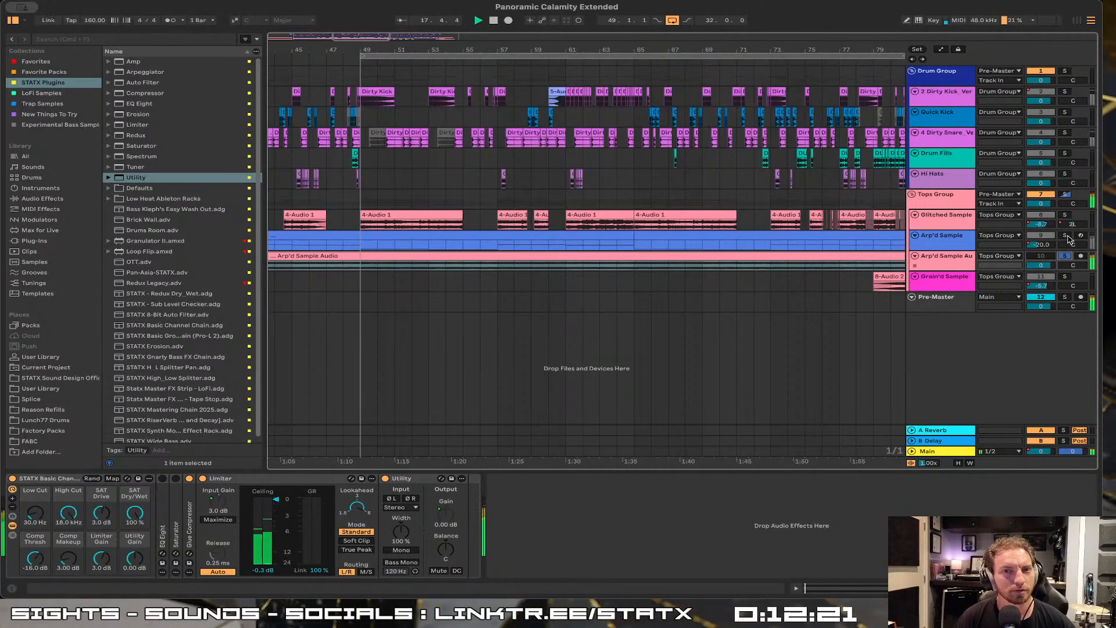
left_click(1067, 257)
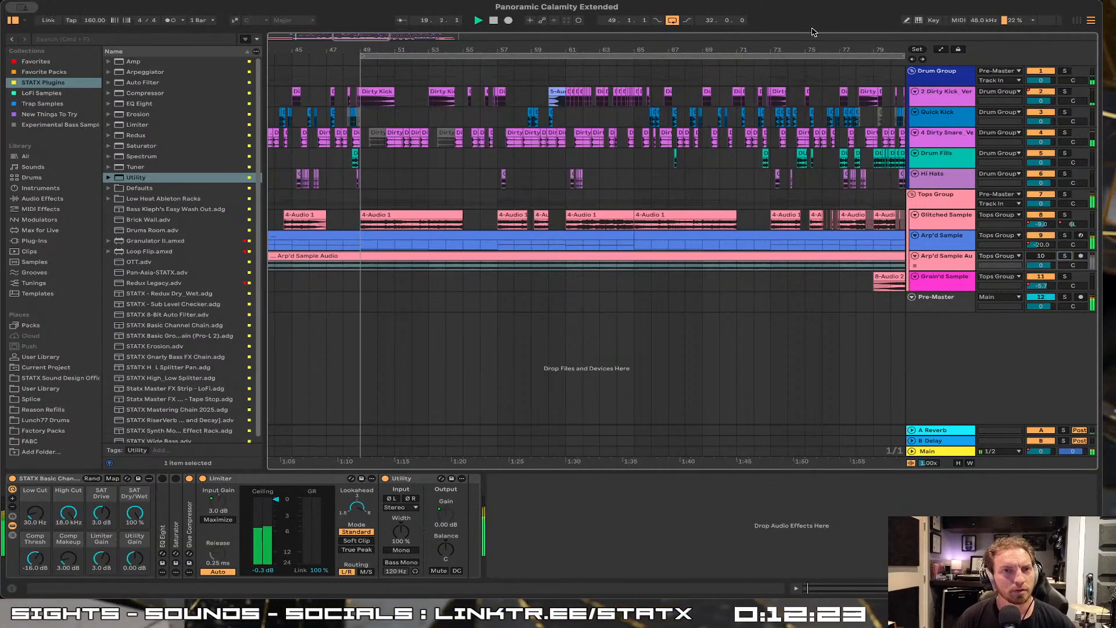
Play from the Grain'd Sample clip at bar 83, soloing that track and Arp'd Sample Audio in turn, and clear the solos
left_click_drag(815, 49, 601, 34)
left_click(704, 277)
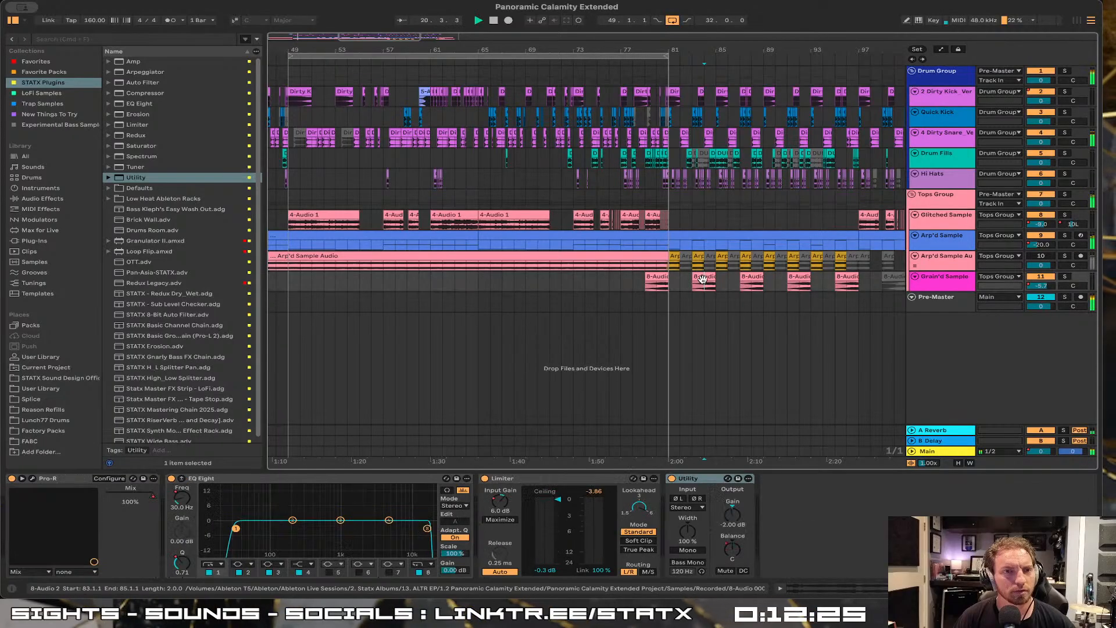
key("space")
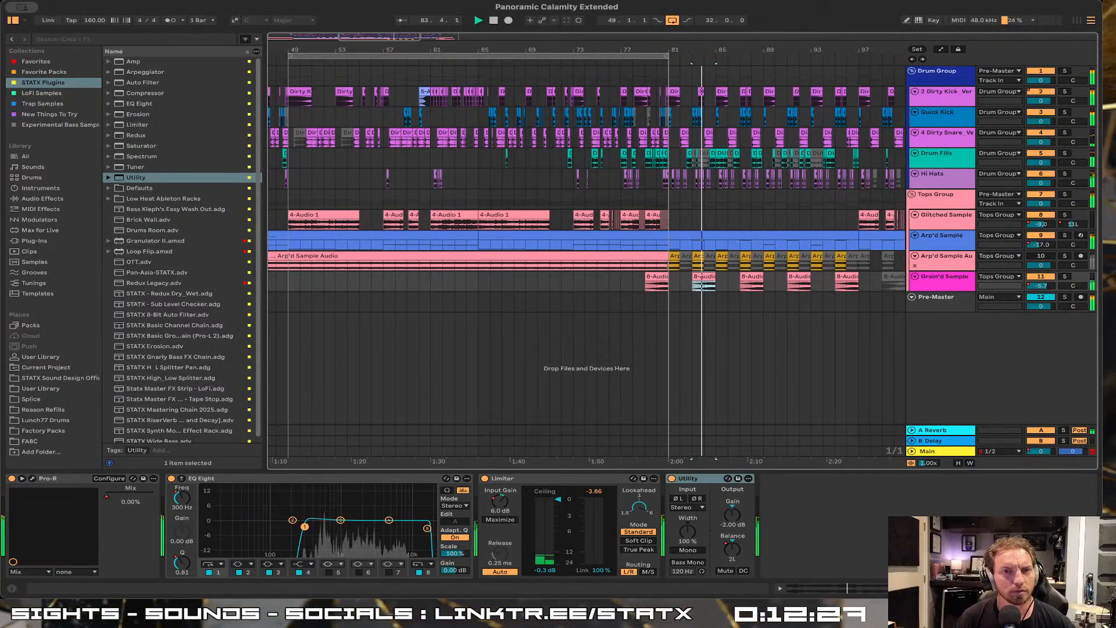
left_click(1067, 277)
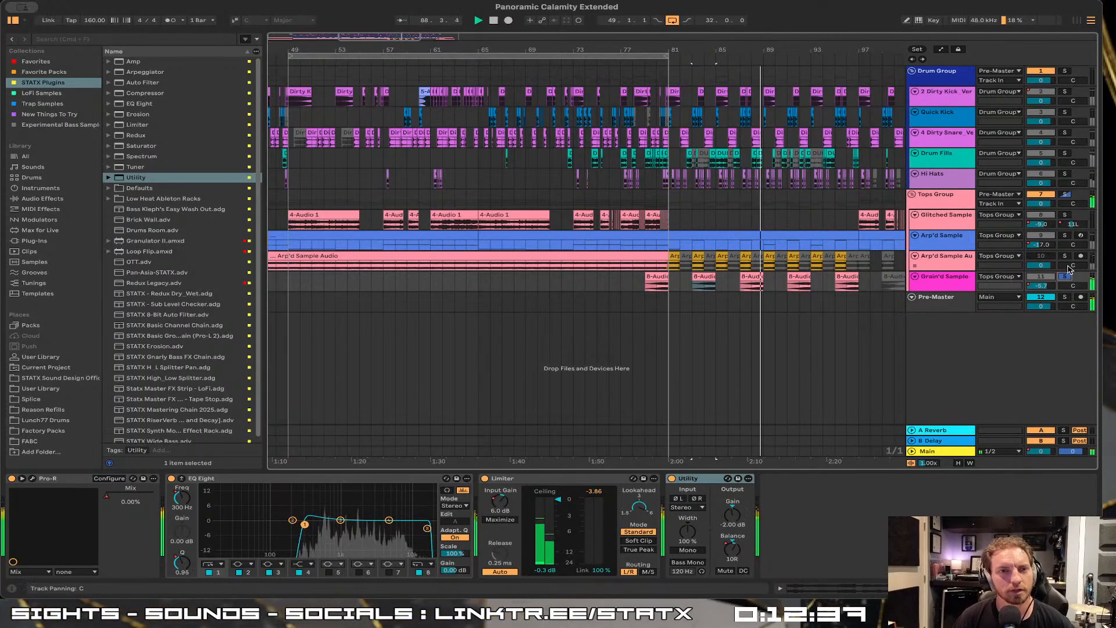
left_click(1065, 256)
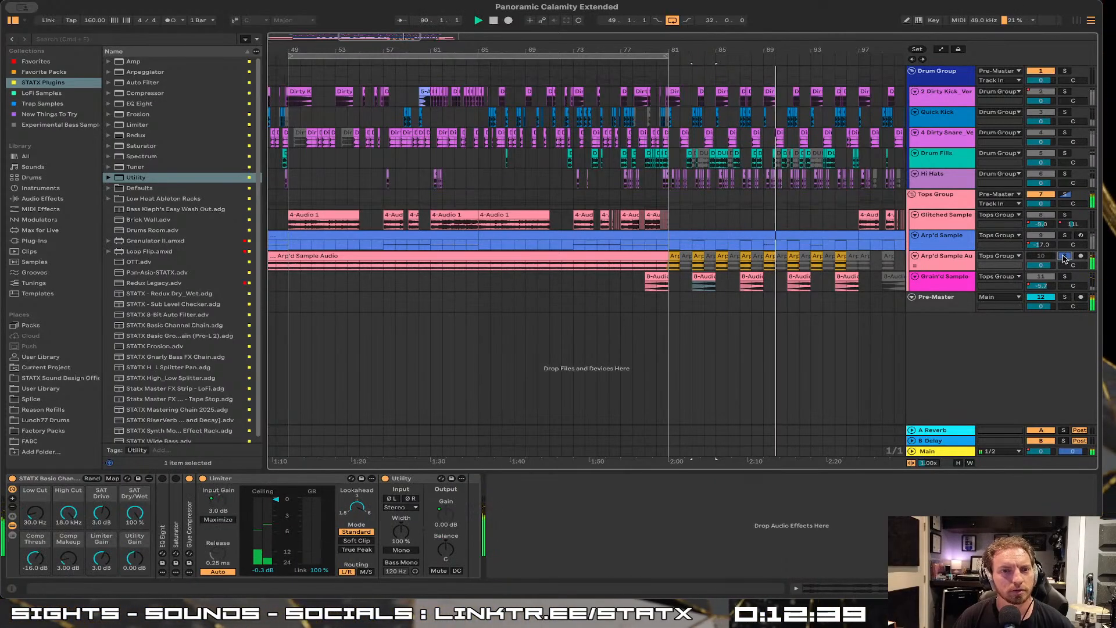
left_click(1065, 257)
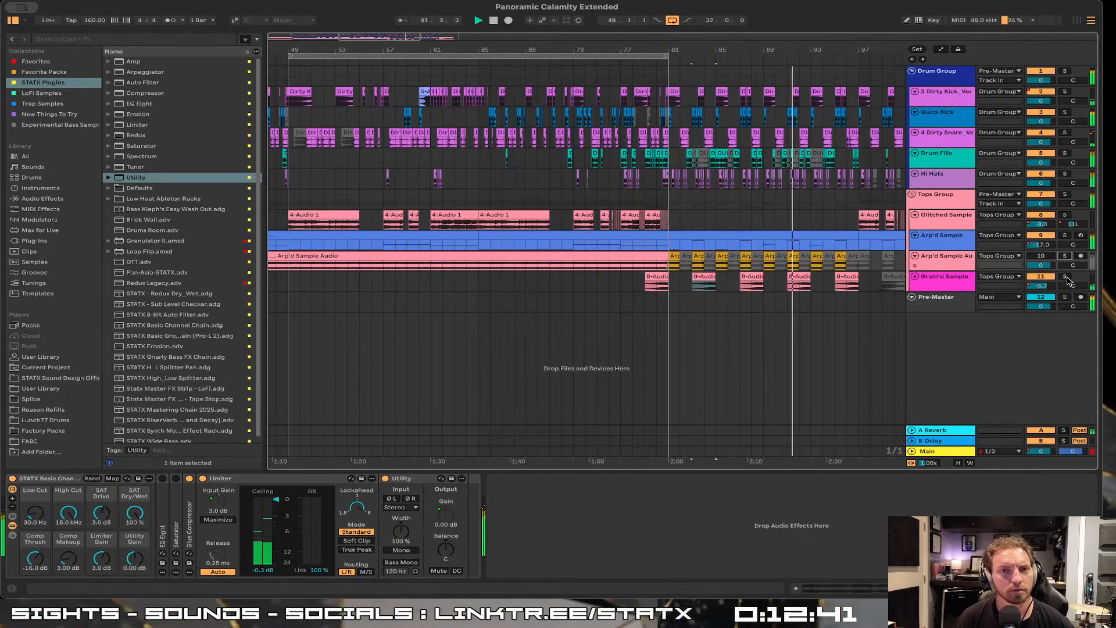
Select the looped section from bar 49 to bar 81 and replay it with all tracks
left_click_drag(411, 61, 411, 57)
left_click(517, 58)
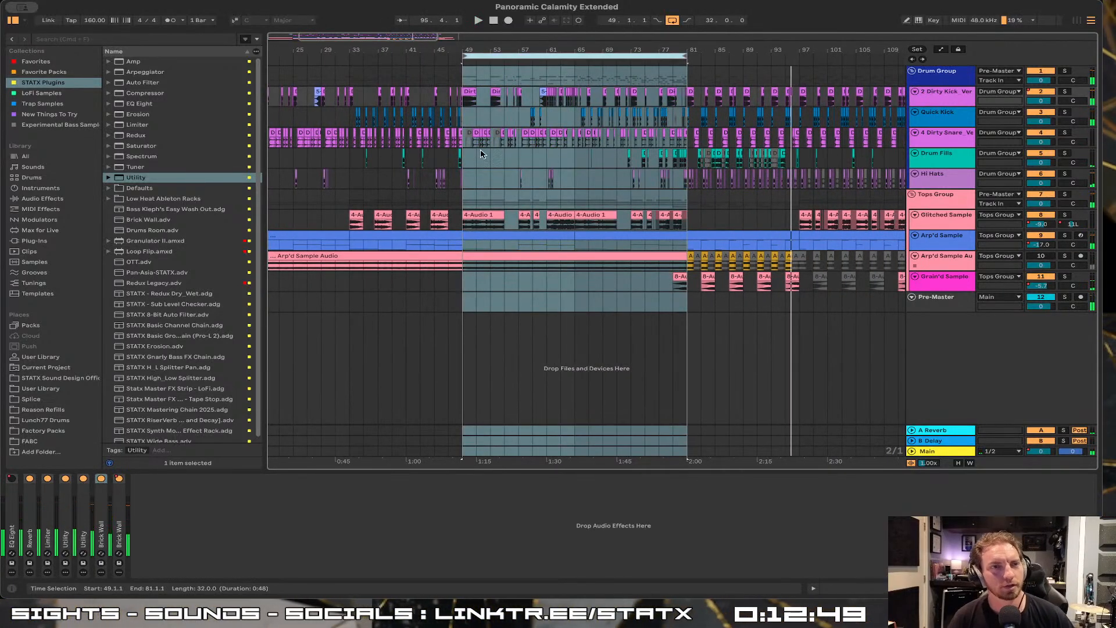
left_click_drag(529, 61, 525, 58)
key("space")
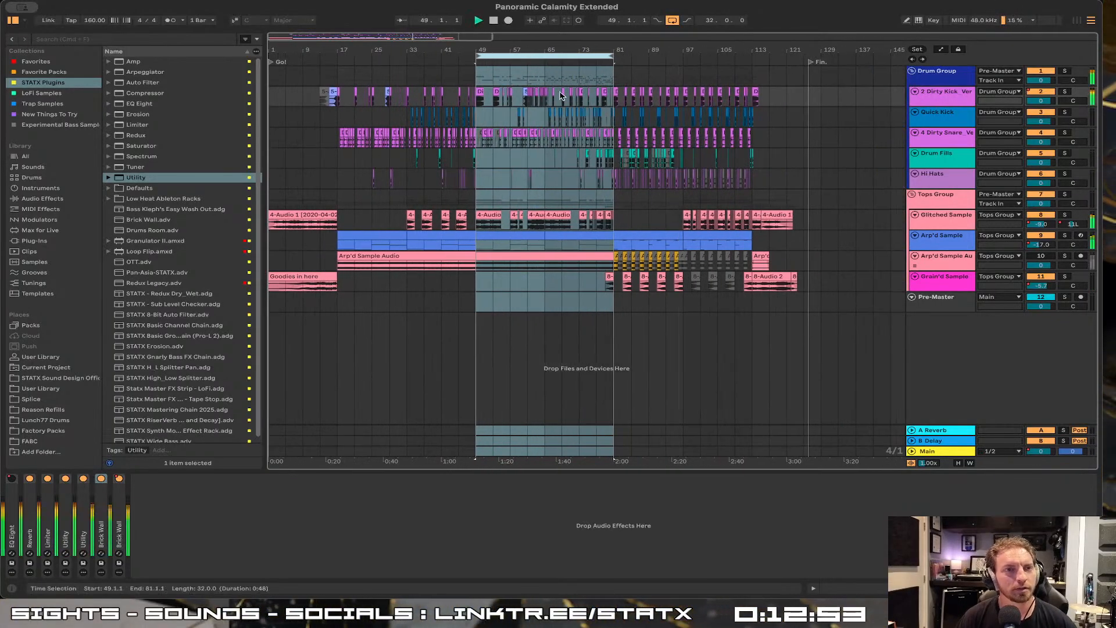
Collapse the Tops Group's Utility and Basic Group rack, and set the Snare Brick threshold to -12 dB
left_click(960, 202)
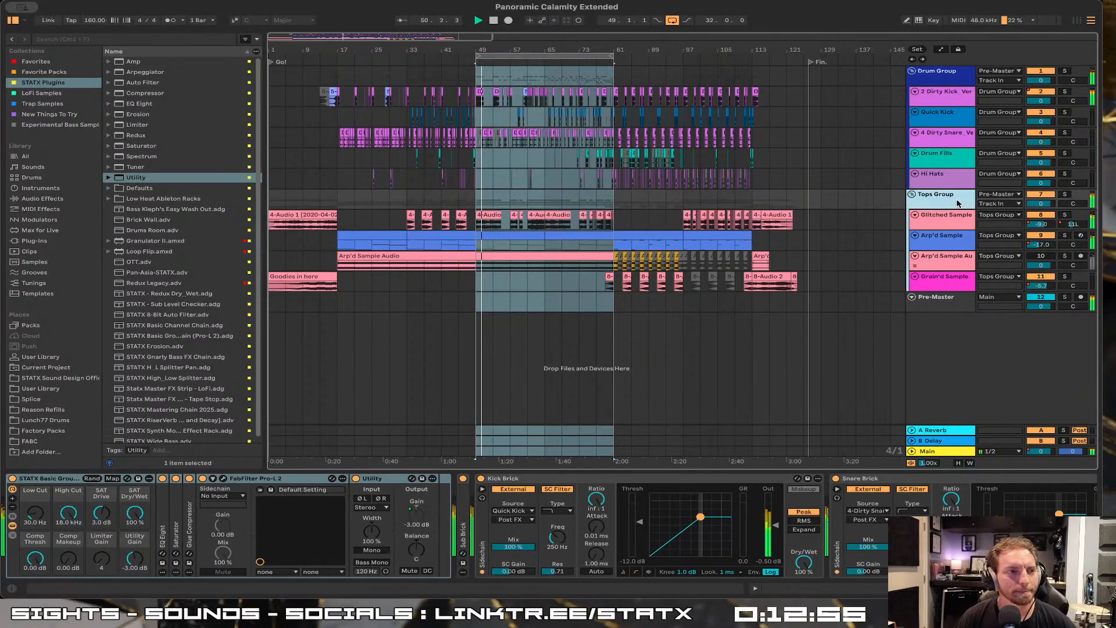
left_click(260, 479)
double_click(260, 480)
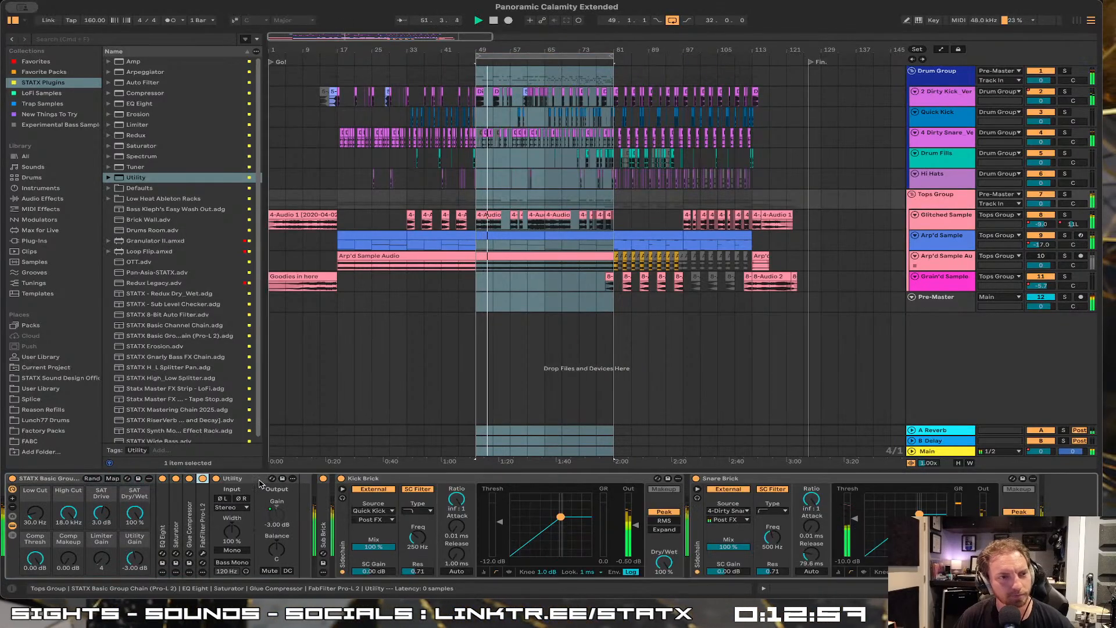
double_click(249, 479)
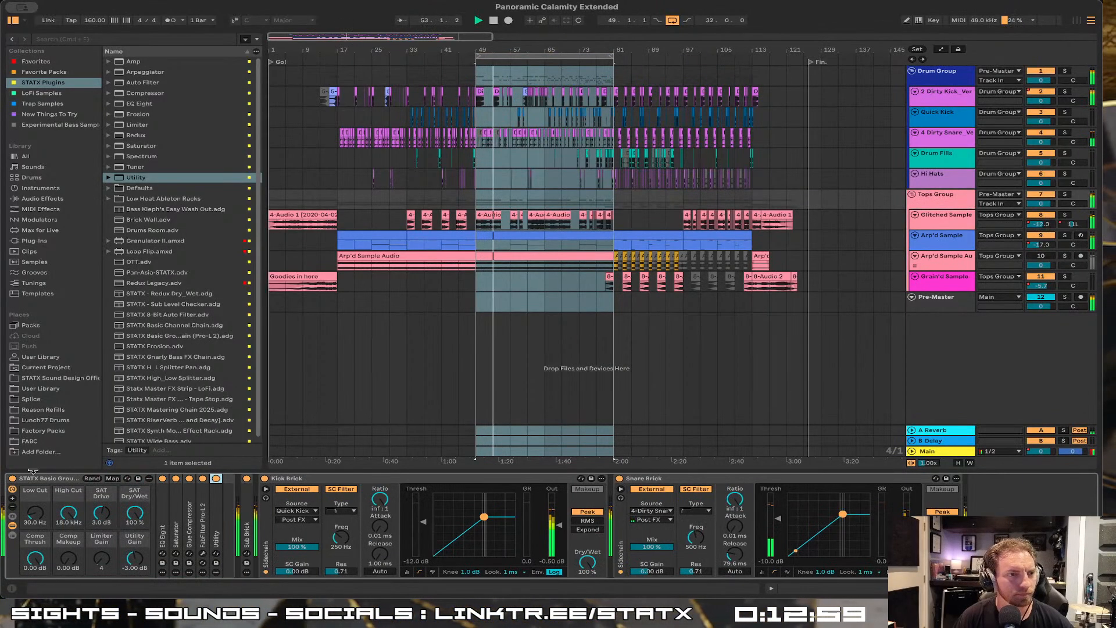
double_click(55, 479)
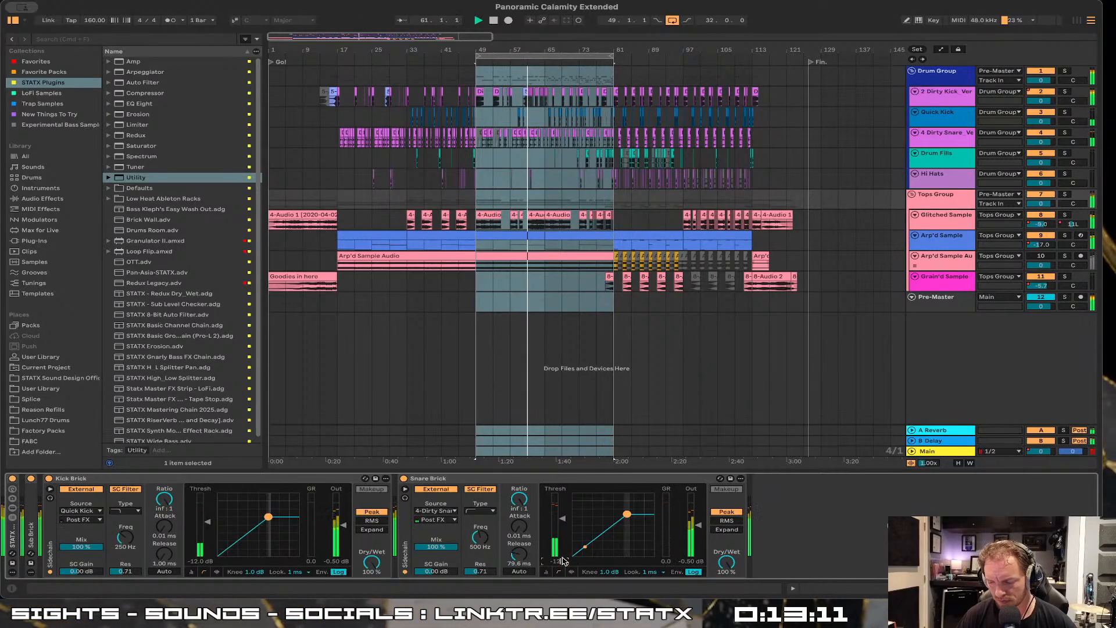
scroll(564, 560, "down", 2)
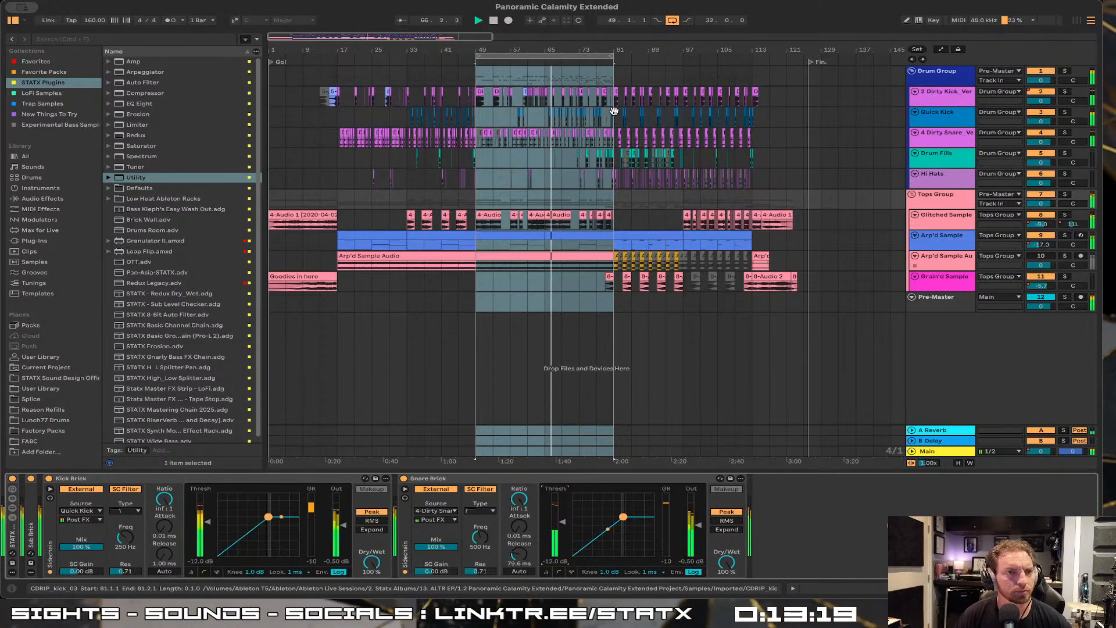
Collapse the Limiter, EQ Eight and Pro-R devices on the Grain'd Sample track
left_click(946, 241)
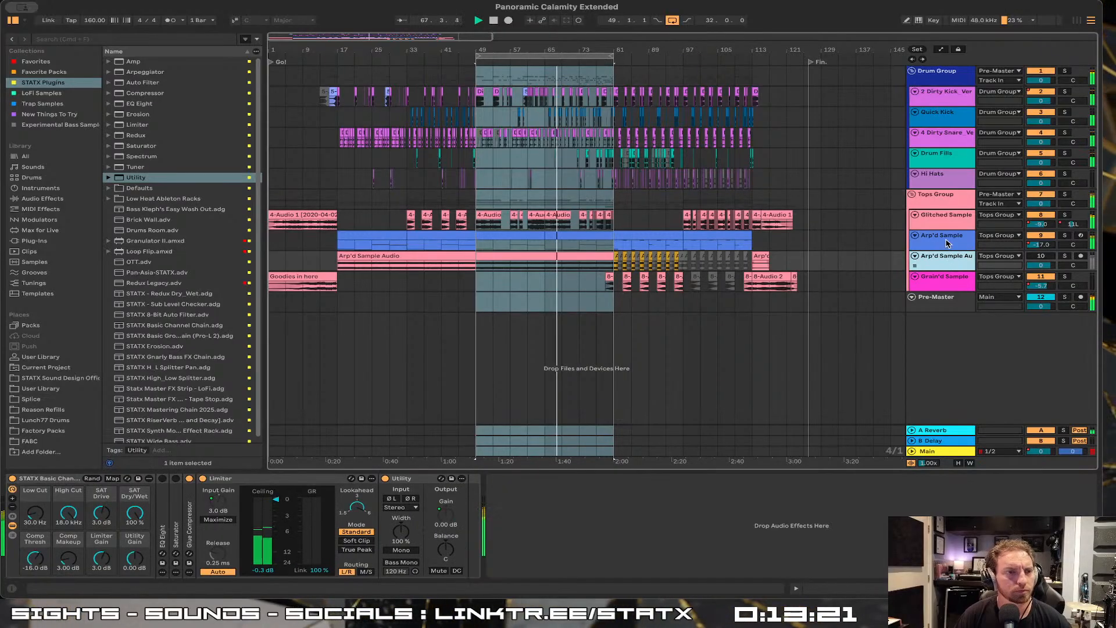
left_click(945, 278)
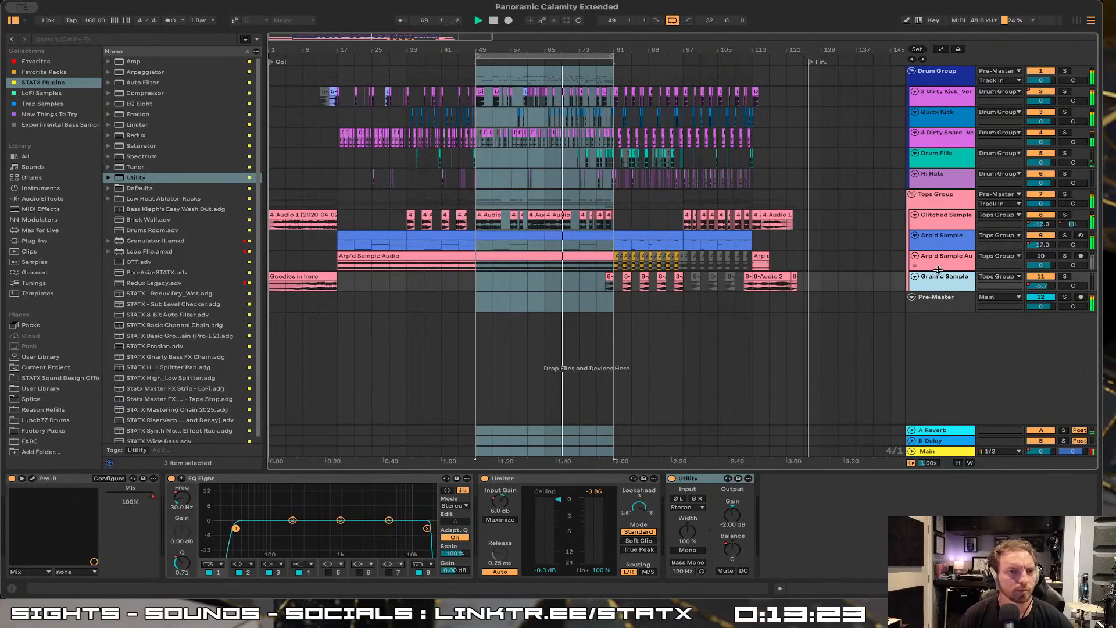
double_click(537, 479)
double_click(349, 479)
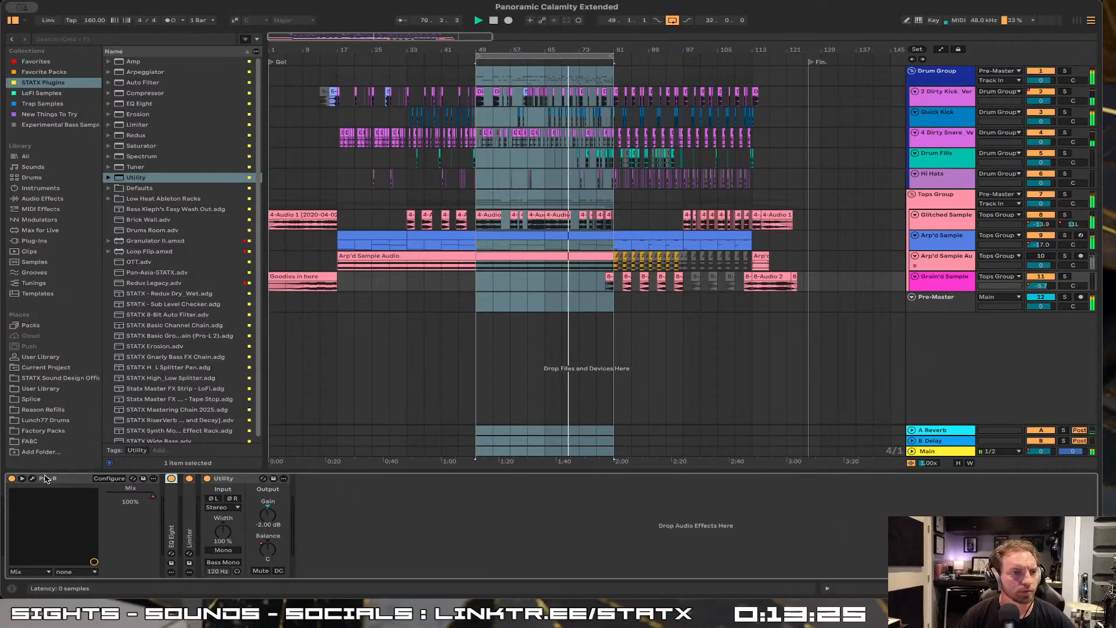
double_click(62, 479)
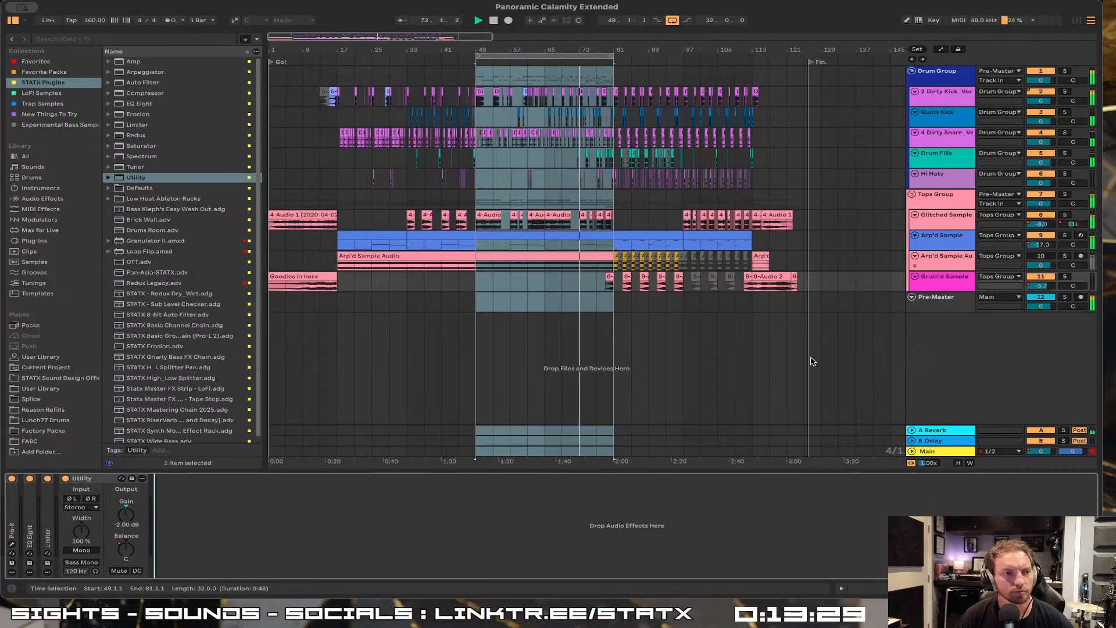
Stop playback, reselect the looped section from bar 49 to bar 81 and play it again from bar 49
left_click(937, 96)
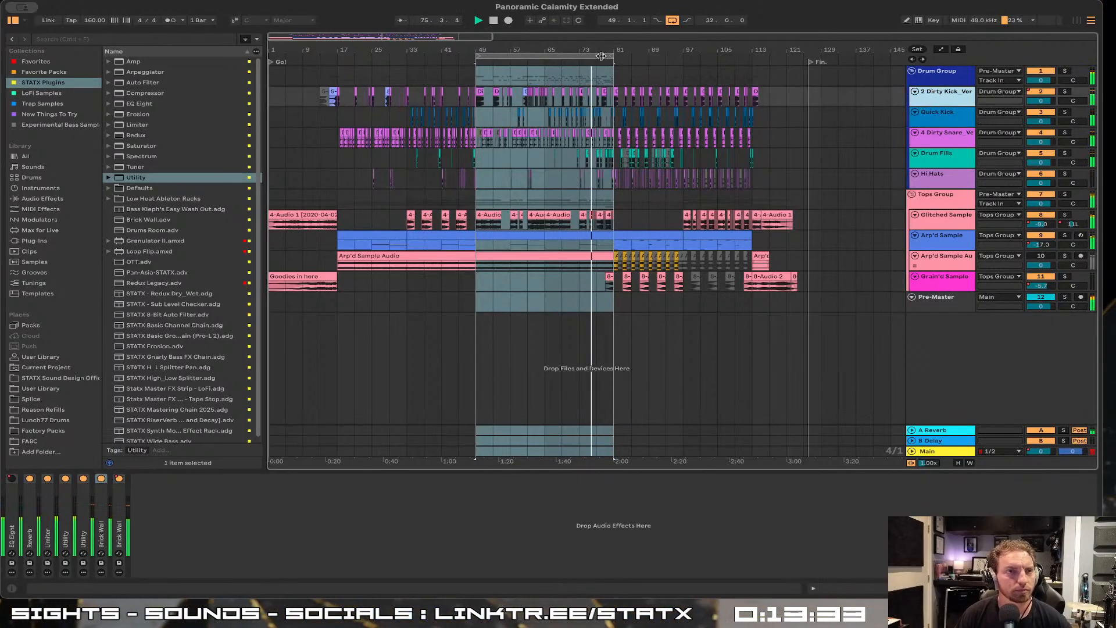
mouse_move(574, 48)
left_mouse_down()
mouse_move(574, 135)
mouse_move(391, 131)
mouse_move(571, 130)
mouse_move(717, 87)
mouse_move(549, 26)
mouse_move(472, 20)
mouse_move(503, 47)
mouse_move(570, 47)
left_mouse_up()
right_click(377, 186)
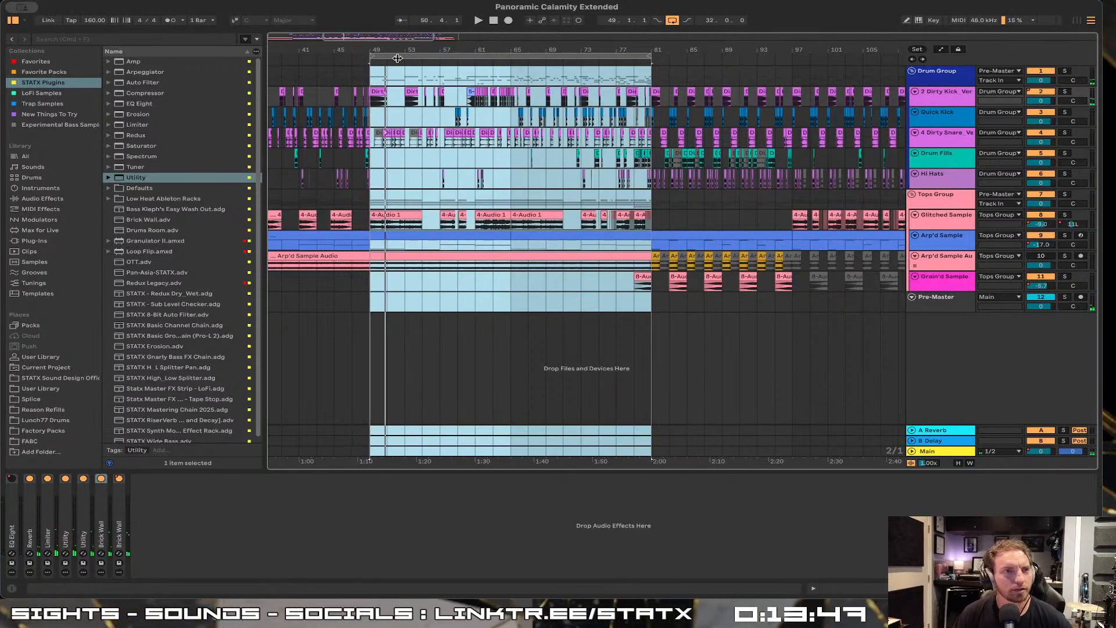
left_click(398, 58)
left_click_drag(394, 50, 447, 18)
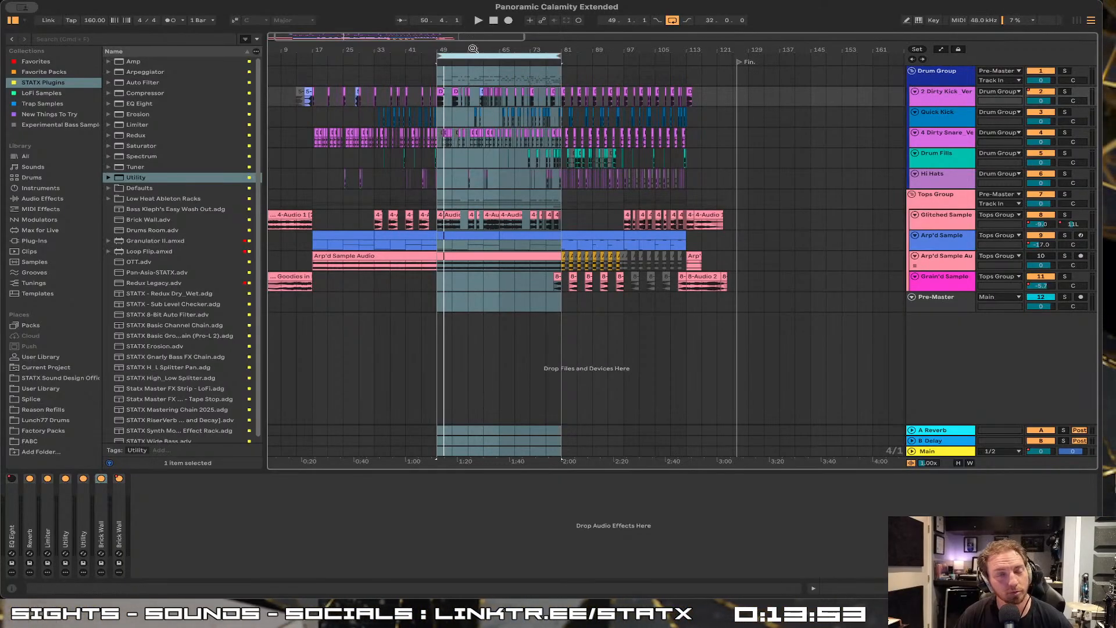
left_click_drag(473, 50, 482, 75)
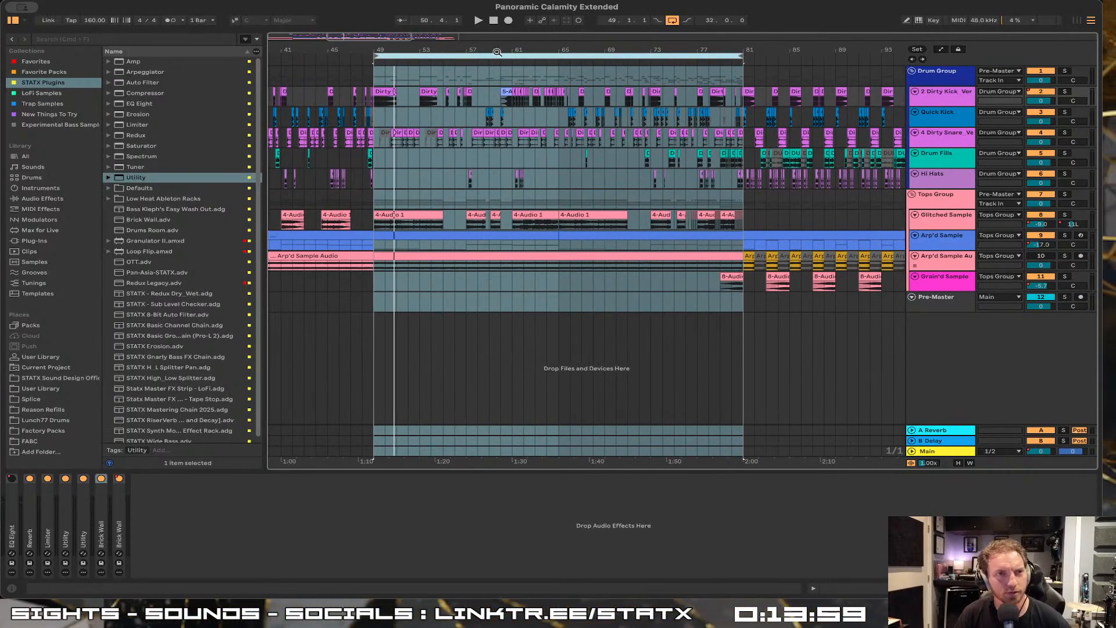
left_click(945, 312)
key("space")
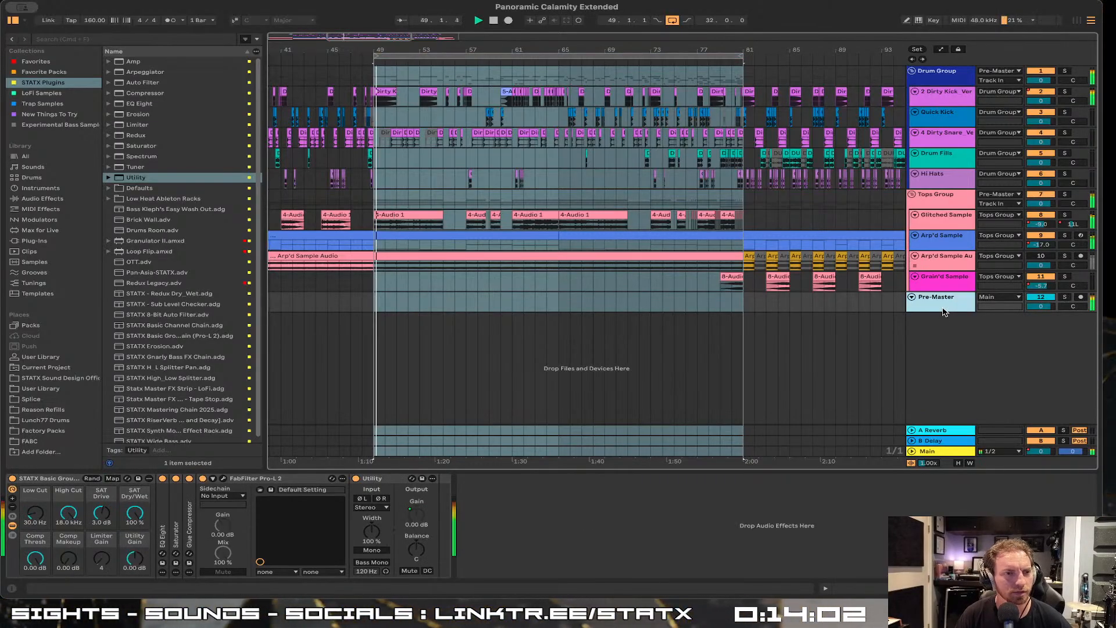
Open Pro-Q 3 in the Main track's mastering chain and examine the spectrum and output level
left_click(943, 452)
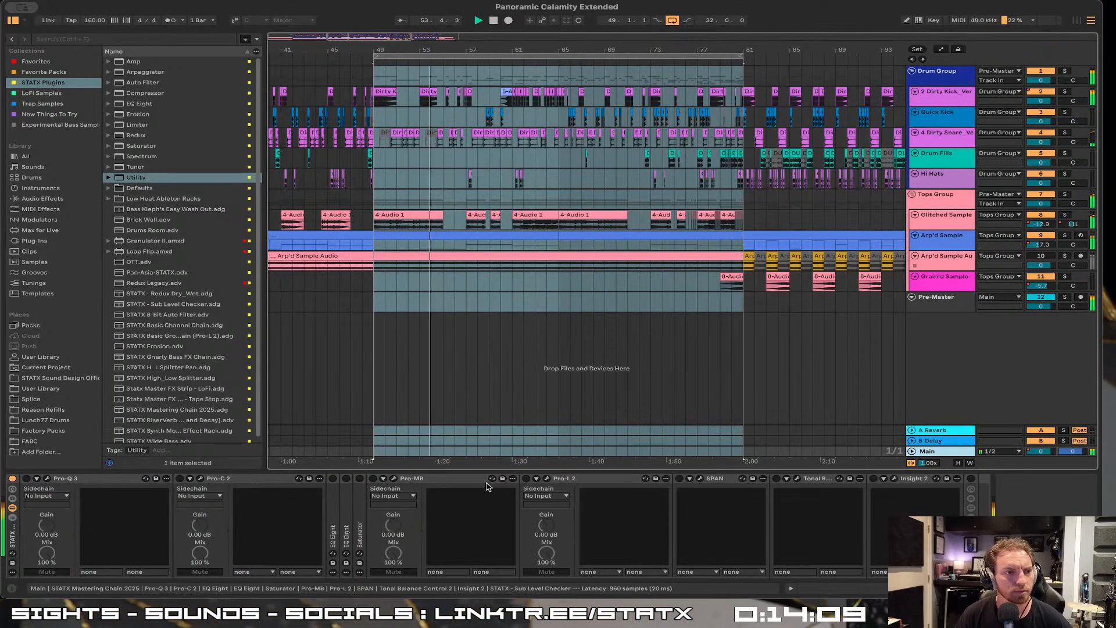
left_click(47, 478)
left_click_drag(399, 156, 606, 119)
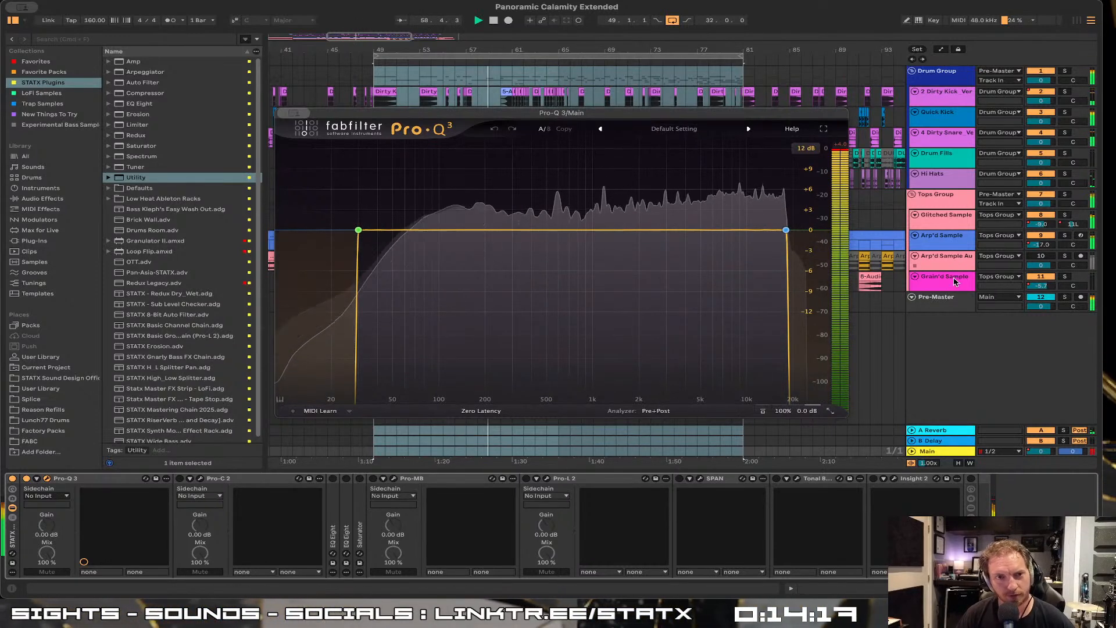
Set the Pre-Master rack's Utility Gain to -6 dB and check the peak level in Pro-Q 3 on Main
left_click(951, 304)
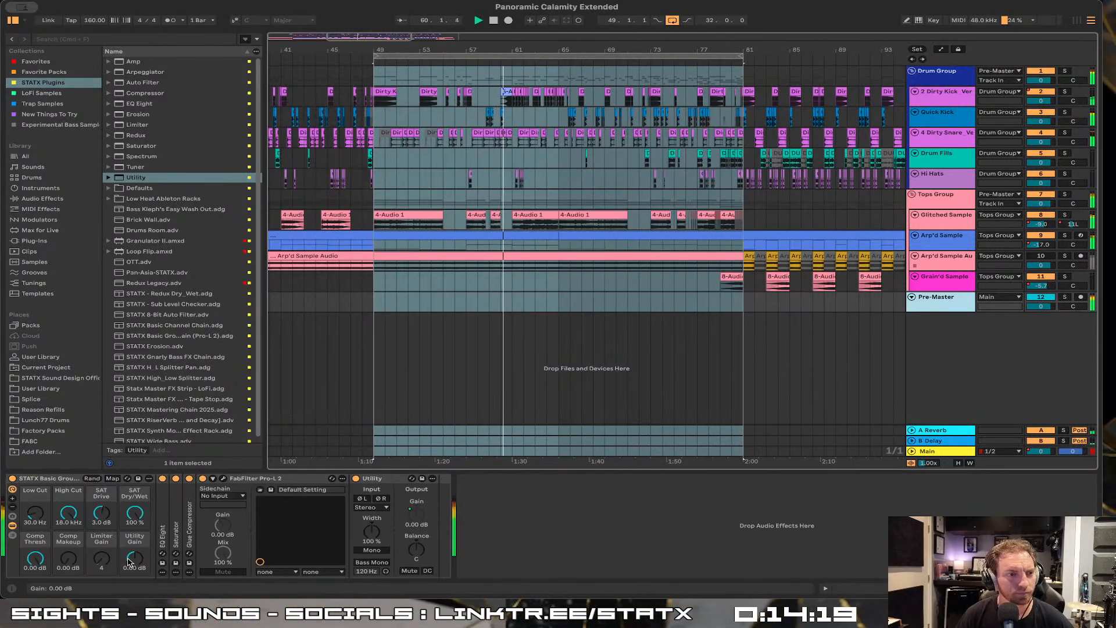
left_click_drag(129, 561, 133, 562)
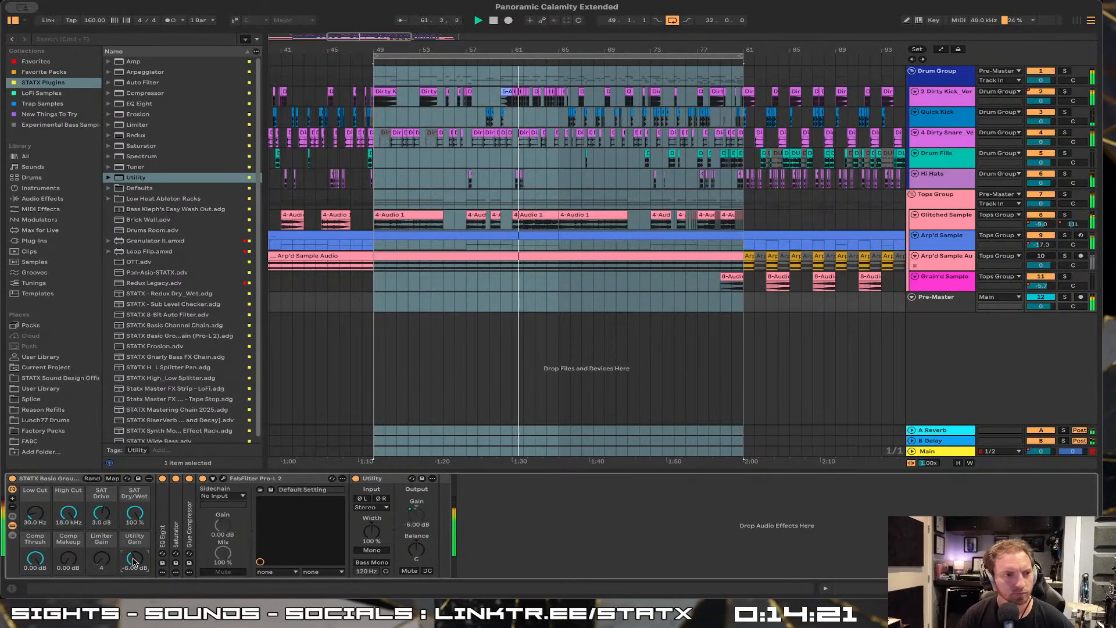
left_click(934, 452)
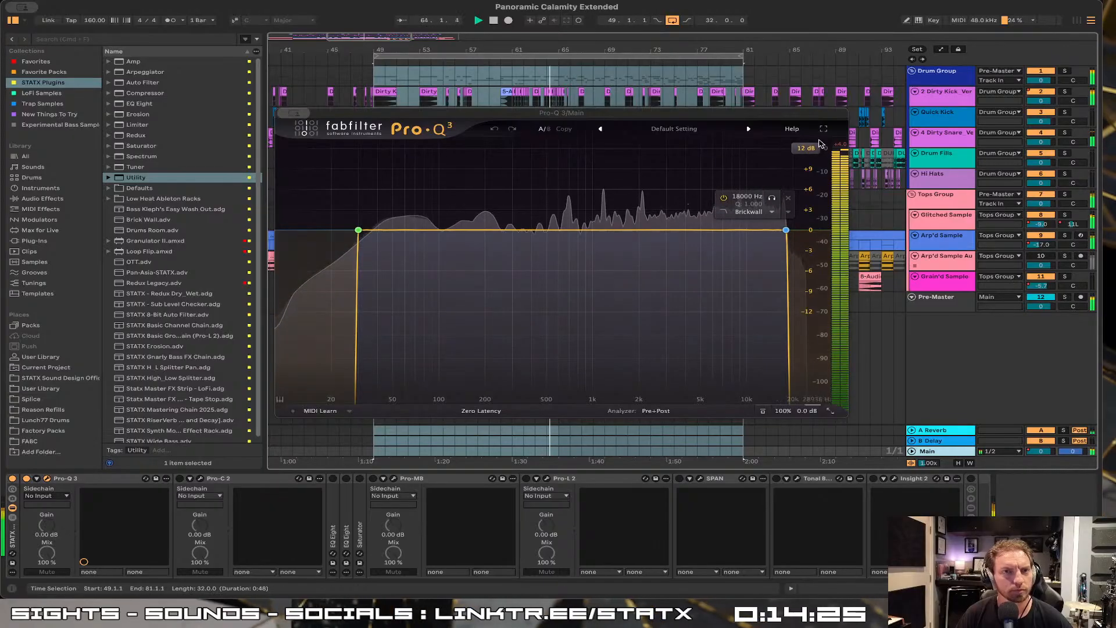
left_click(841, 144)
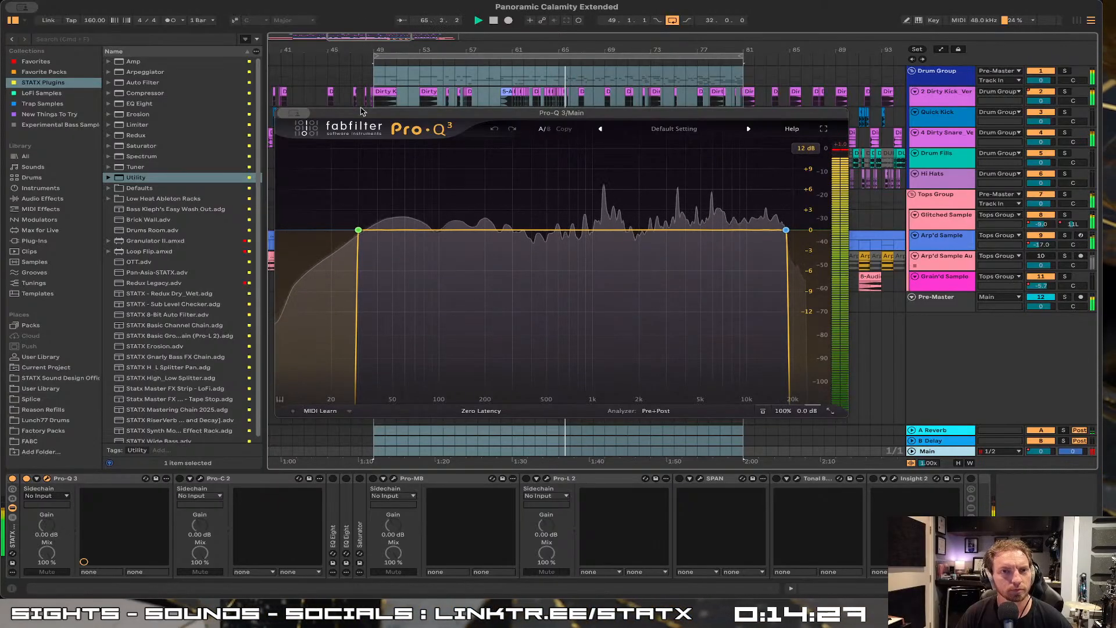
left_click(294, 114)
left_click(317, 135)
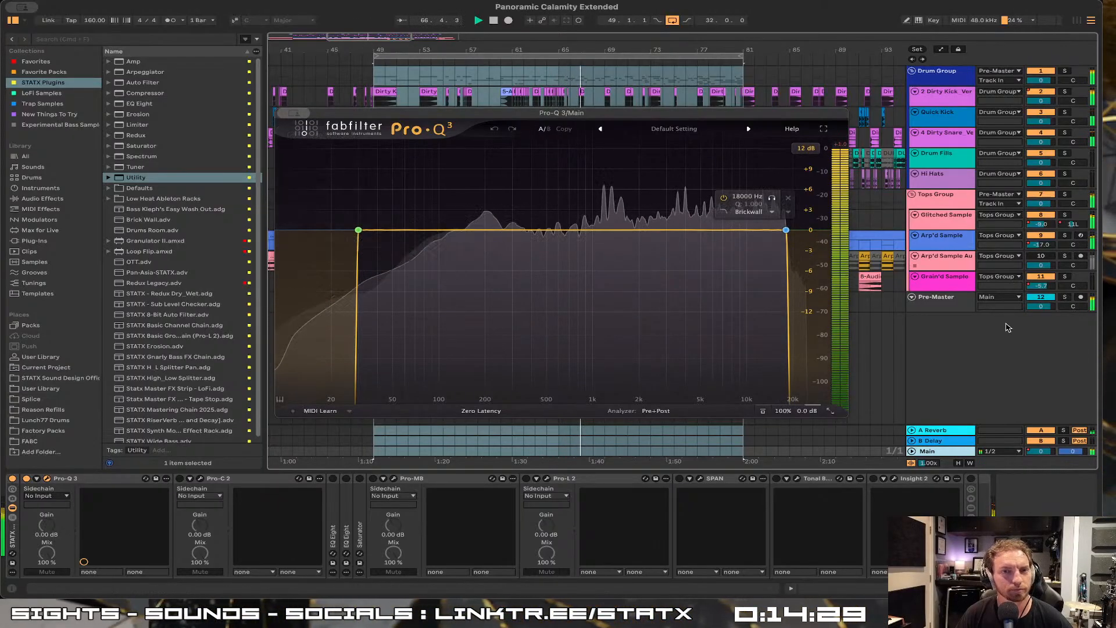
Lower the Pre-Master rack's Utility Gain to -8 dB and recheck the peak level in Pro-Q 3 on Main
left_click(932, 299)
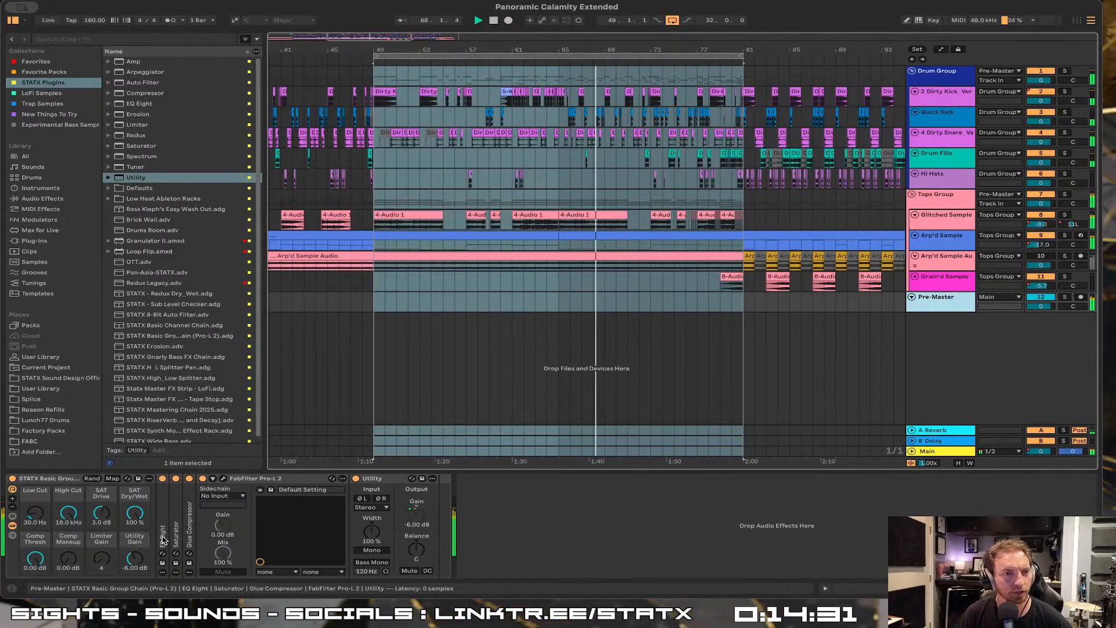
left_click(137, 564)
type("-")
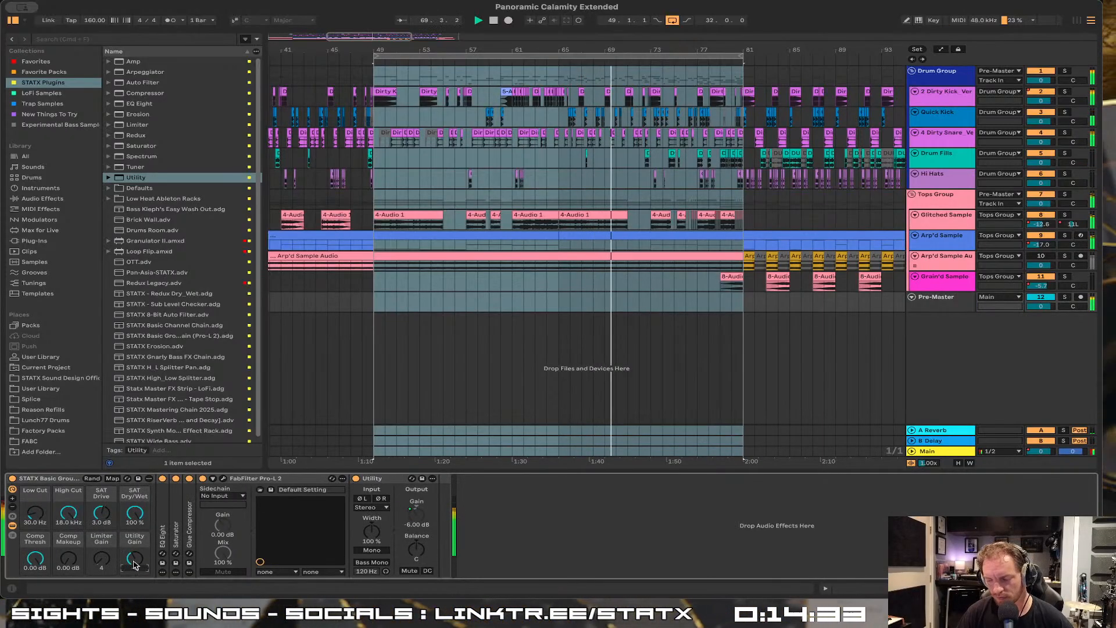
left_click(941, 452)
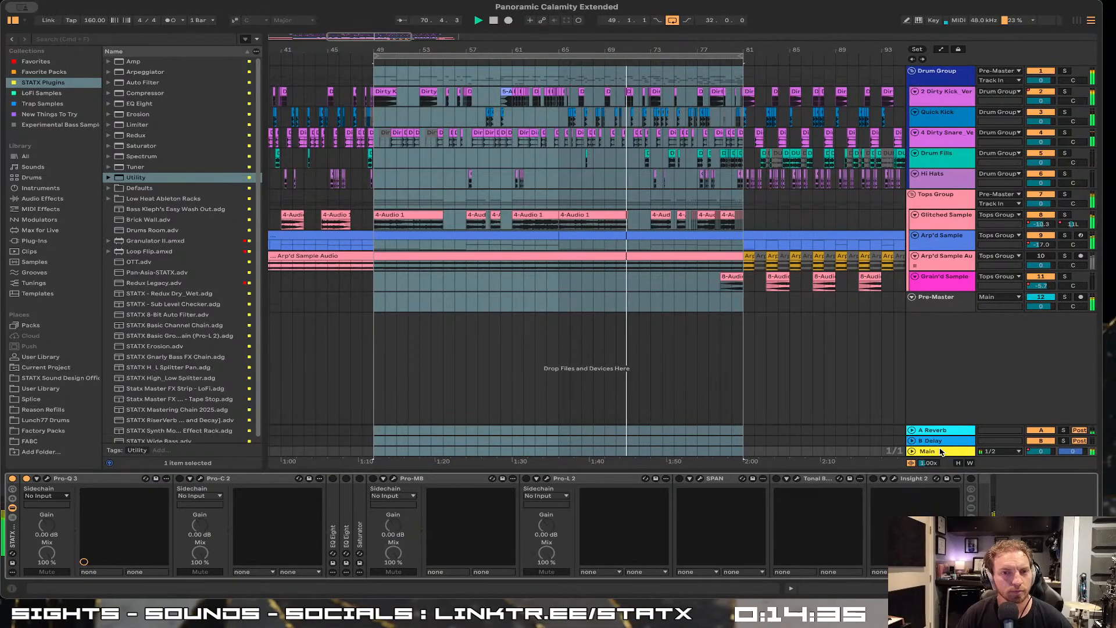
left_click(47, 478)
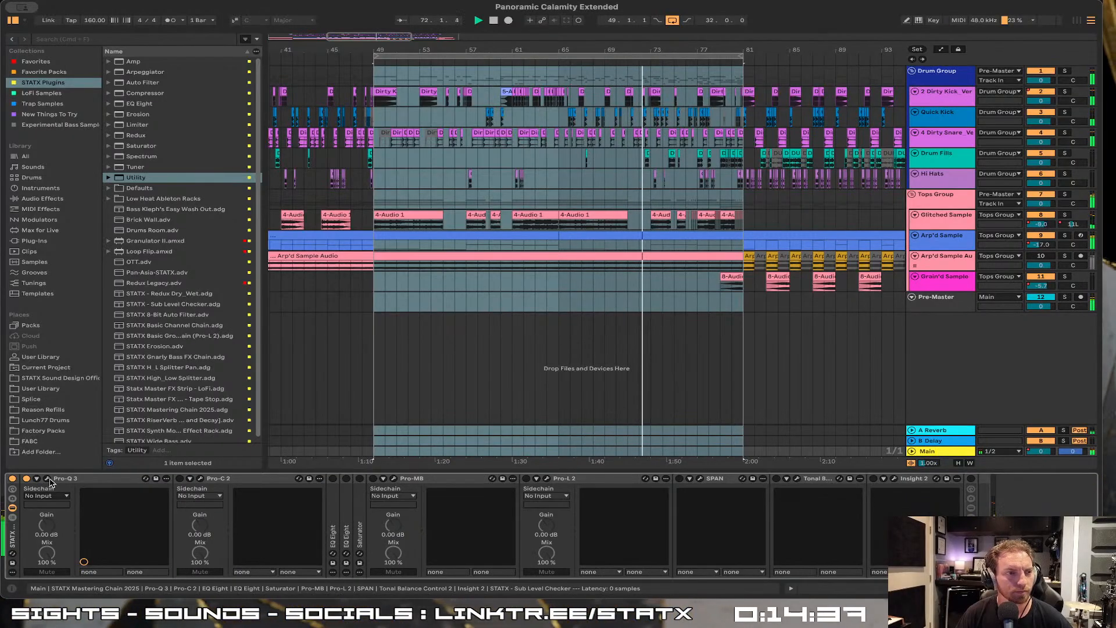
left_click(840, 145)
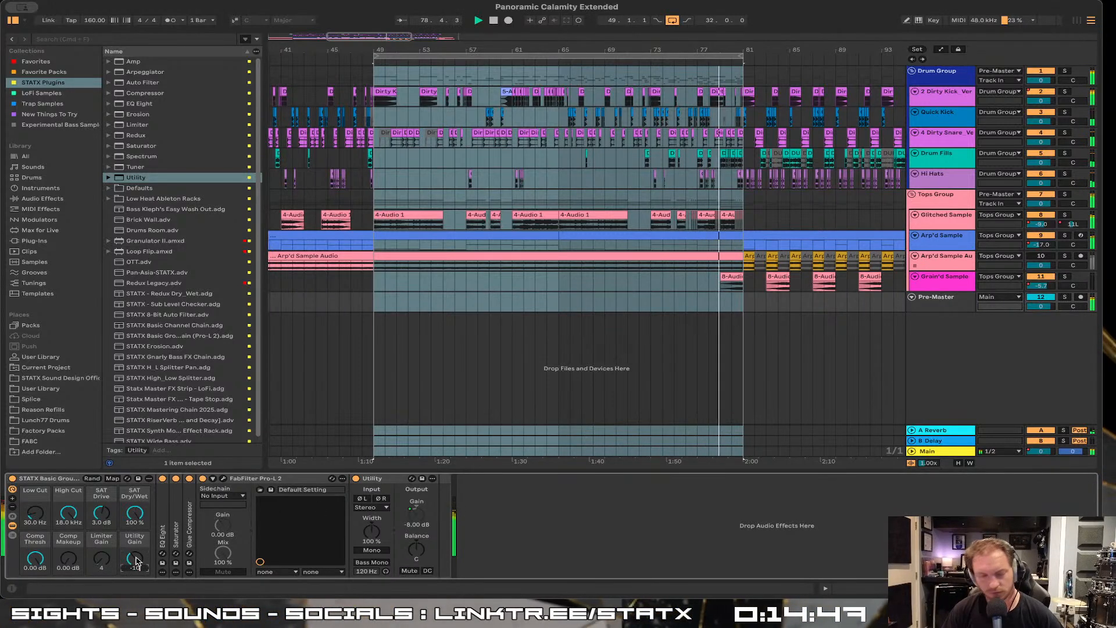
Set the Pre-Master rack's Utility Gain to -10 dB, check the Main level in Pro-Q 3 and close the plug-in window
left_click(953, 453)
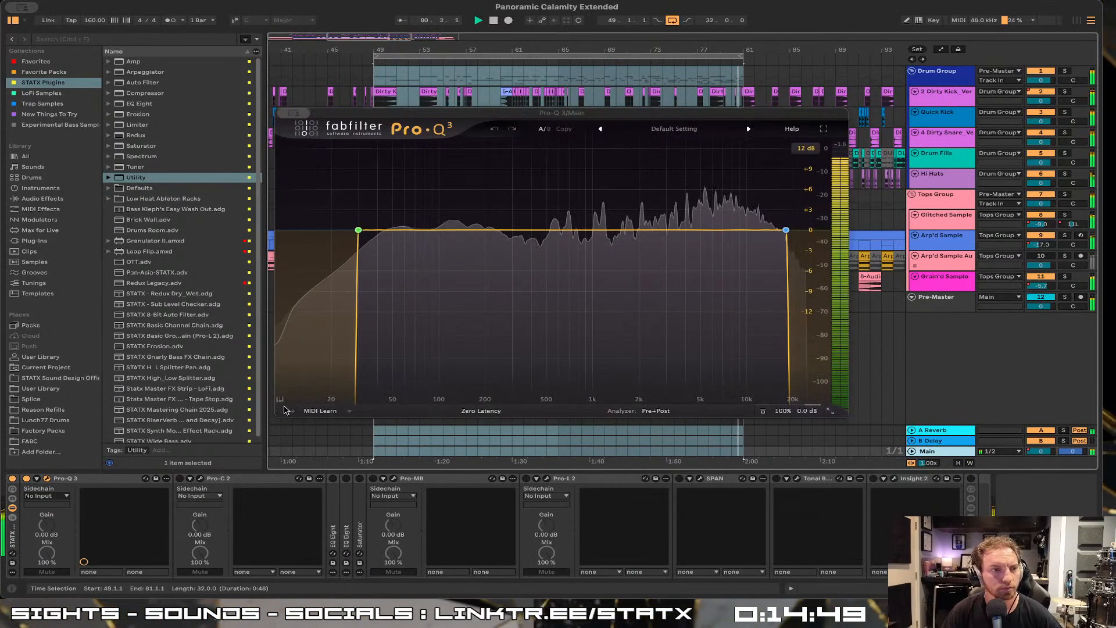
left_click(851, 154)
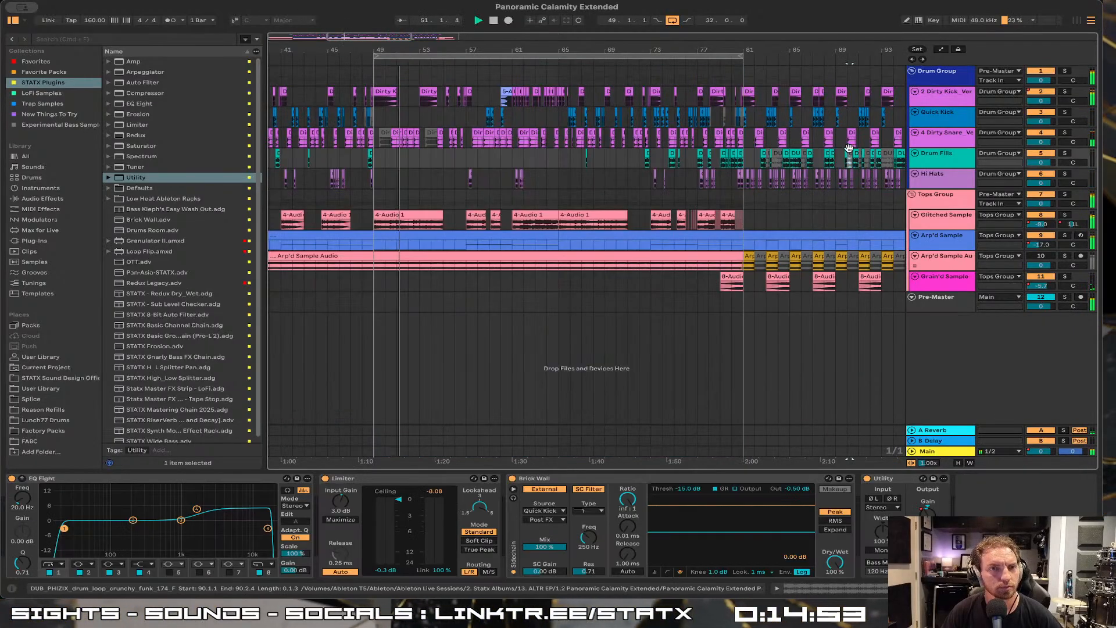
left_click(931, 448)
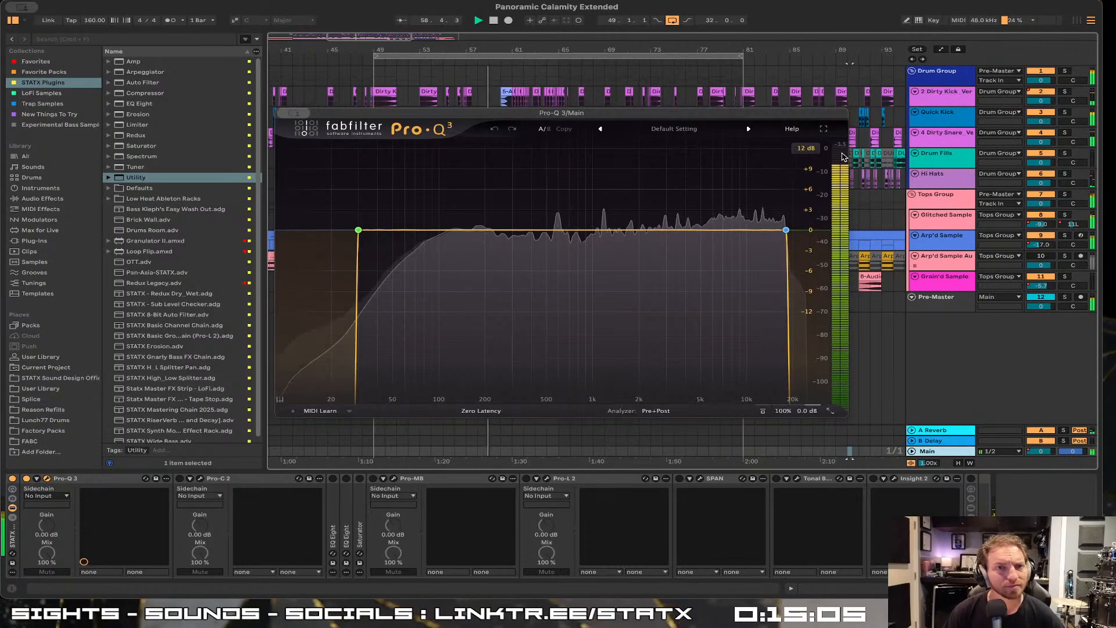
left_click(857, 173)
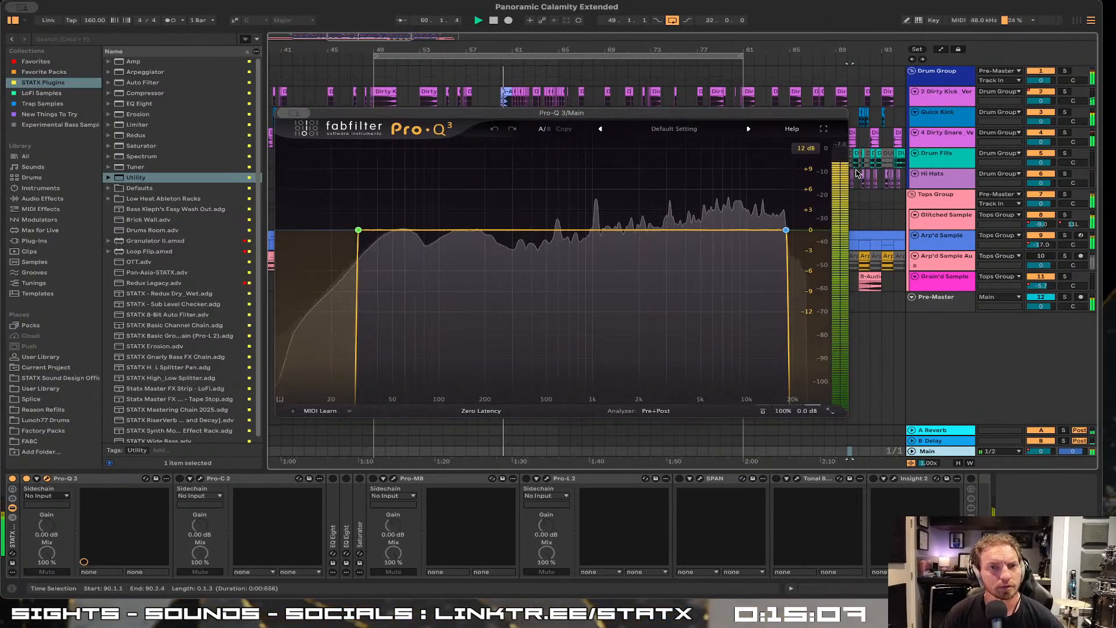
left_click_drag(566, 115, 562, 125)
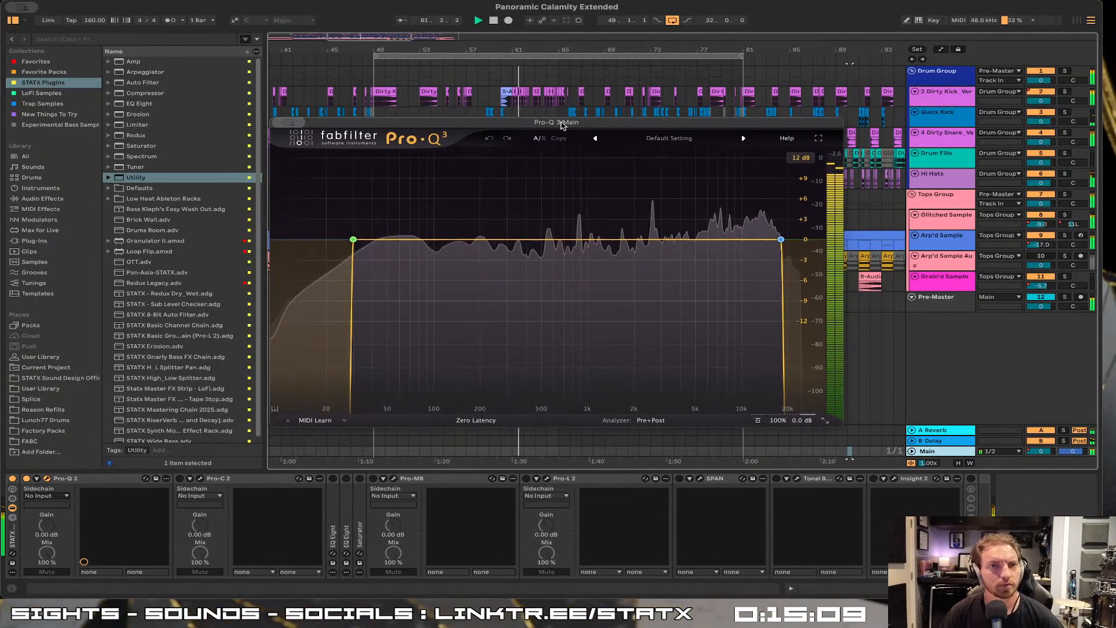
mouse_move(281, 129)
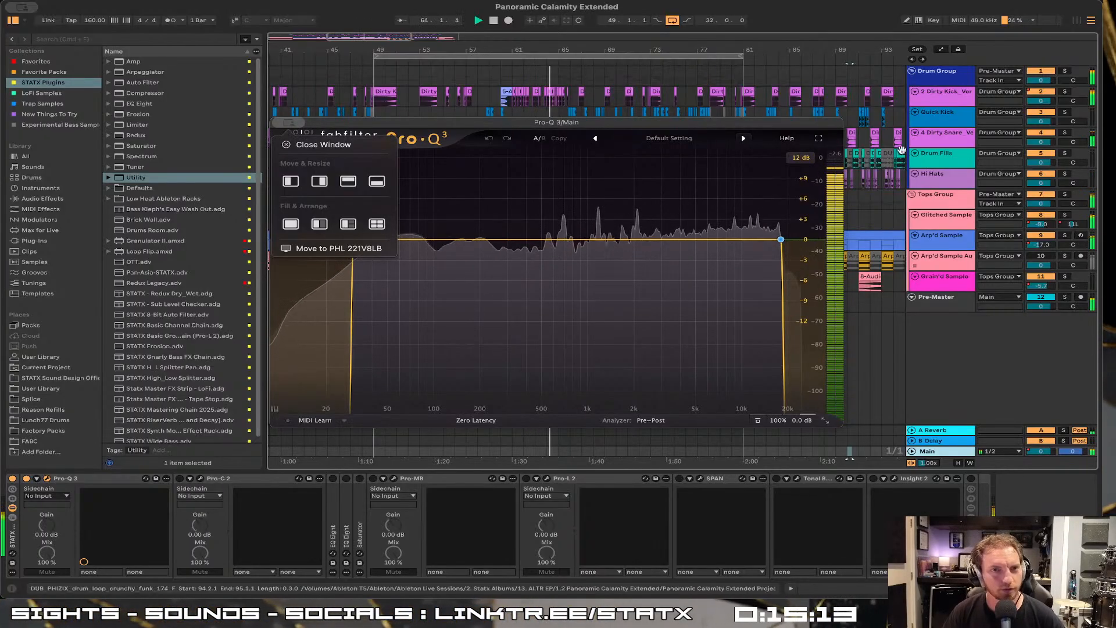
left_click(310, 145)
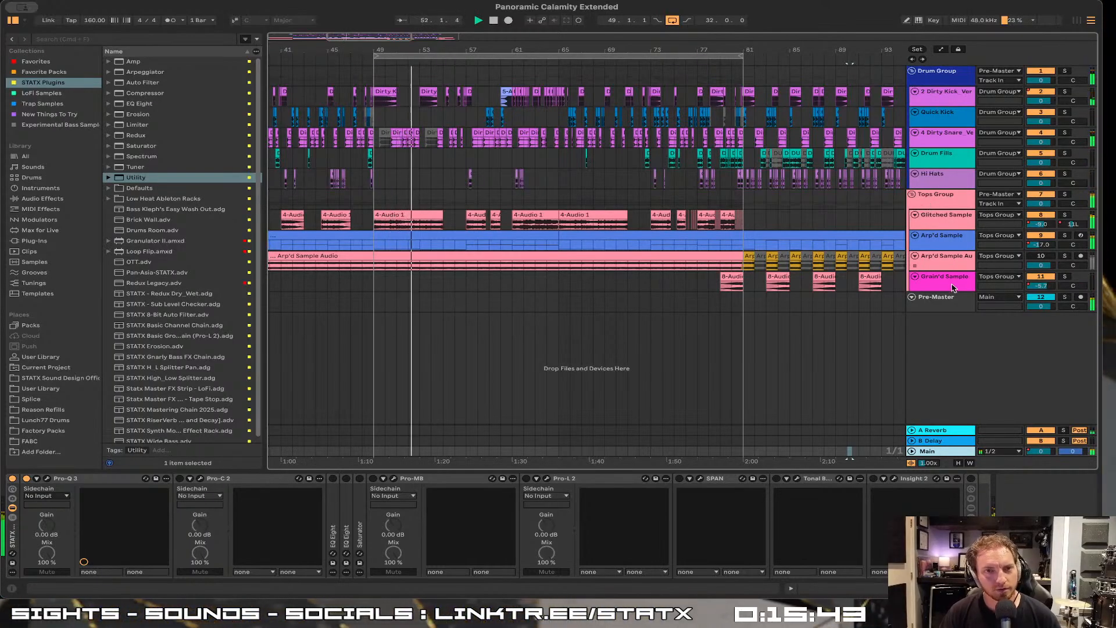
Open Pro-L 2 in the Tops Group's rack, examine how much it limits during playback, and close the plug-in window
left_click(942, 305)
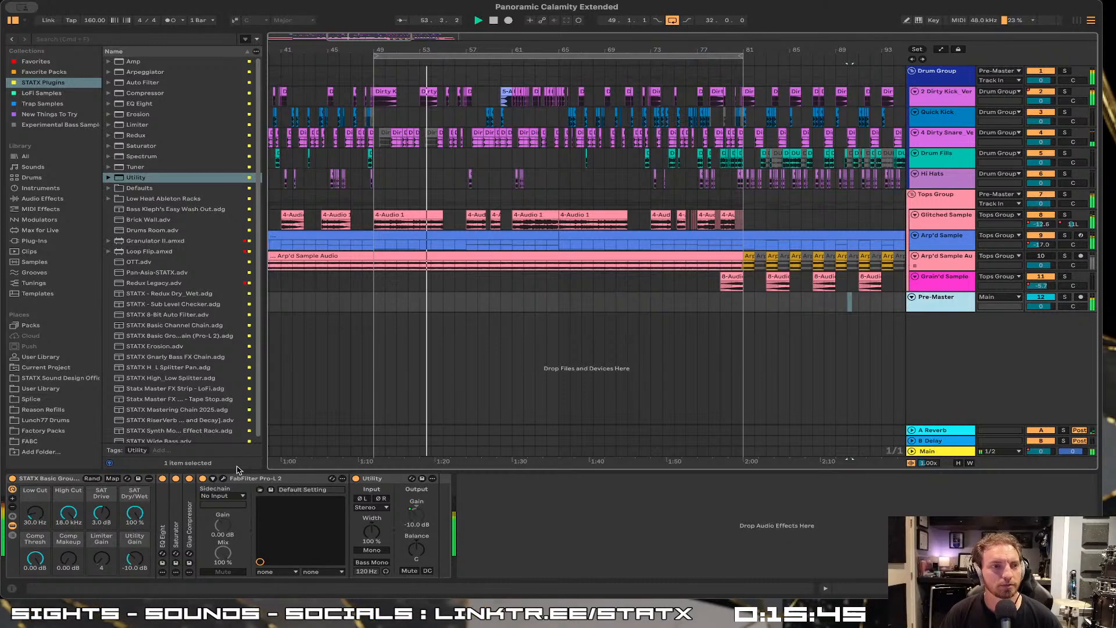
left_click(946, 204)
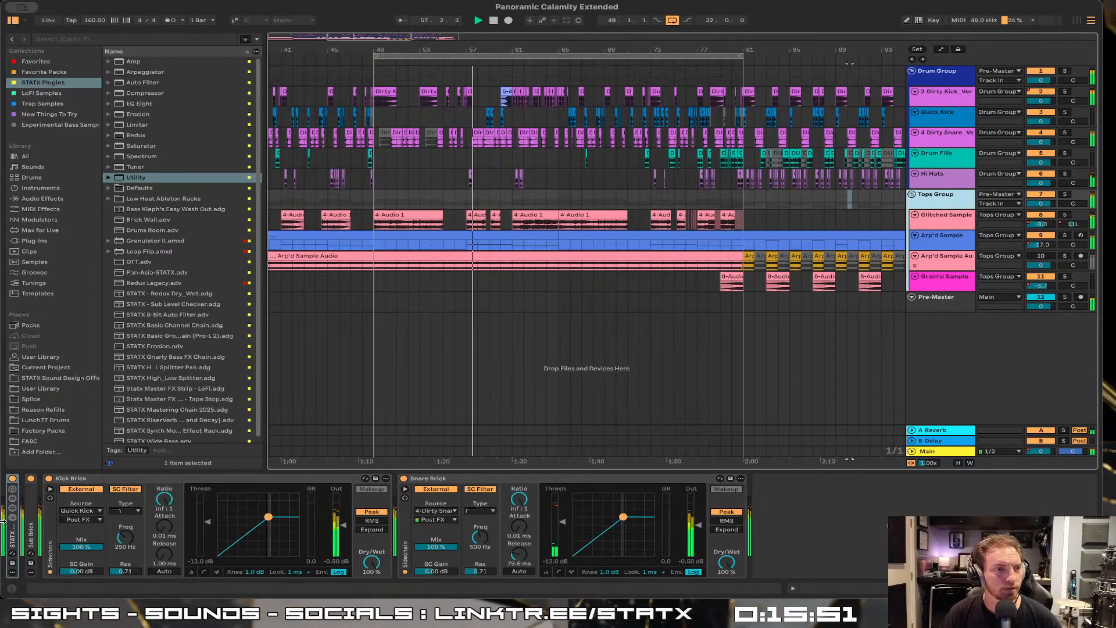
left_click(12, 541)
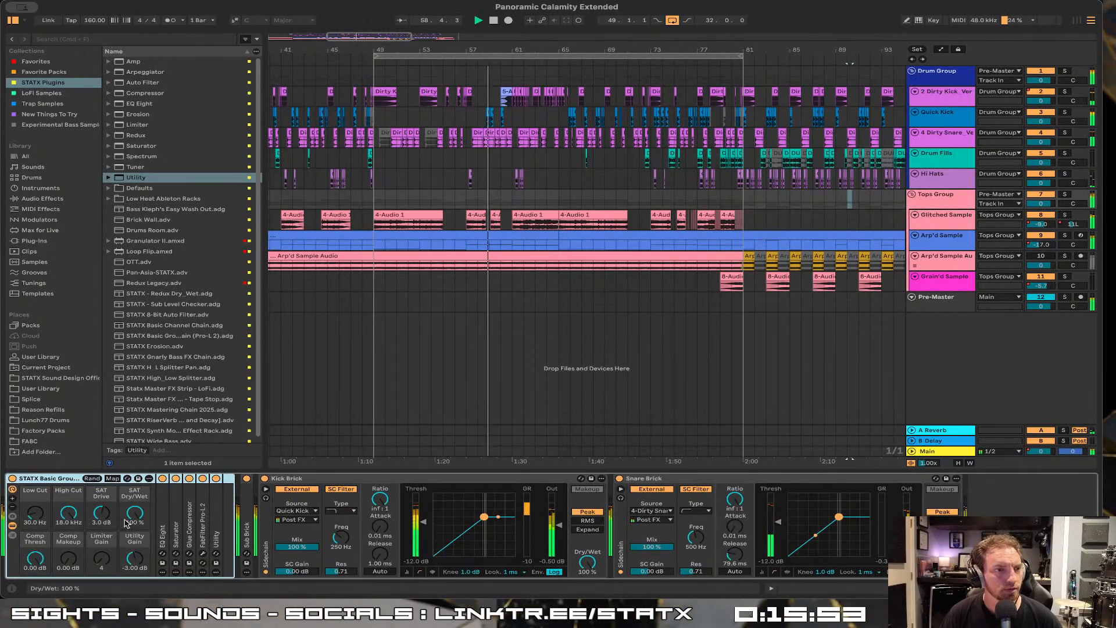
double_click(205, 511)
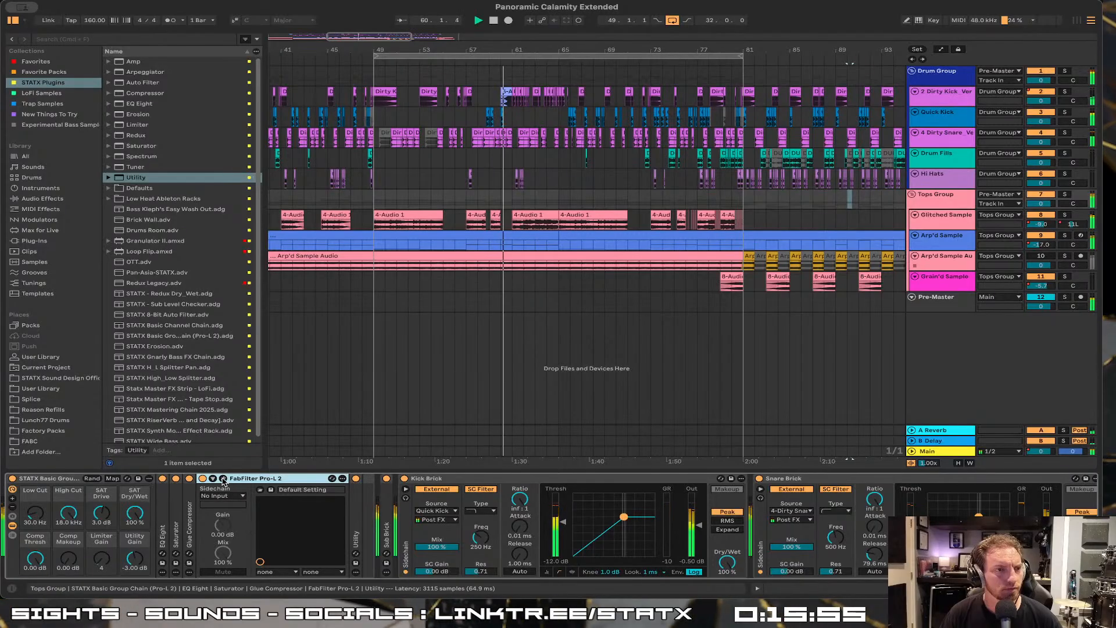
left_click(222, 479)
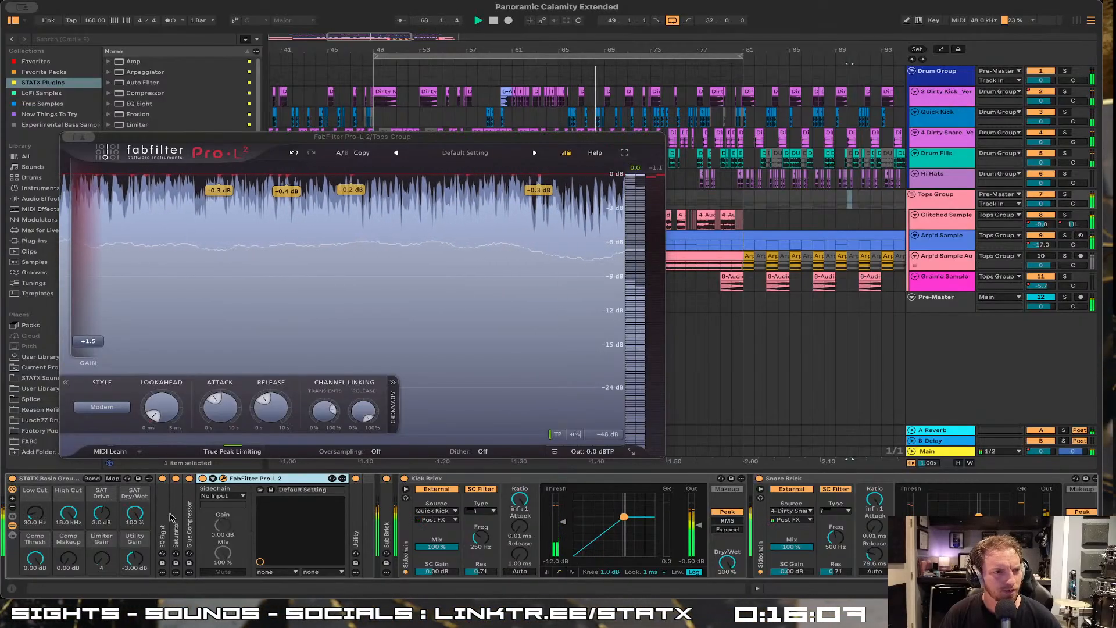
double_click(230, 478)
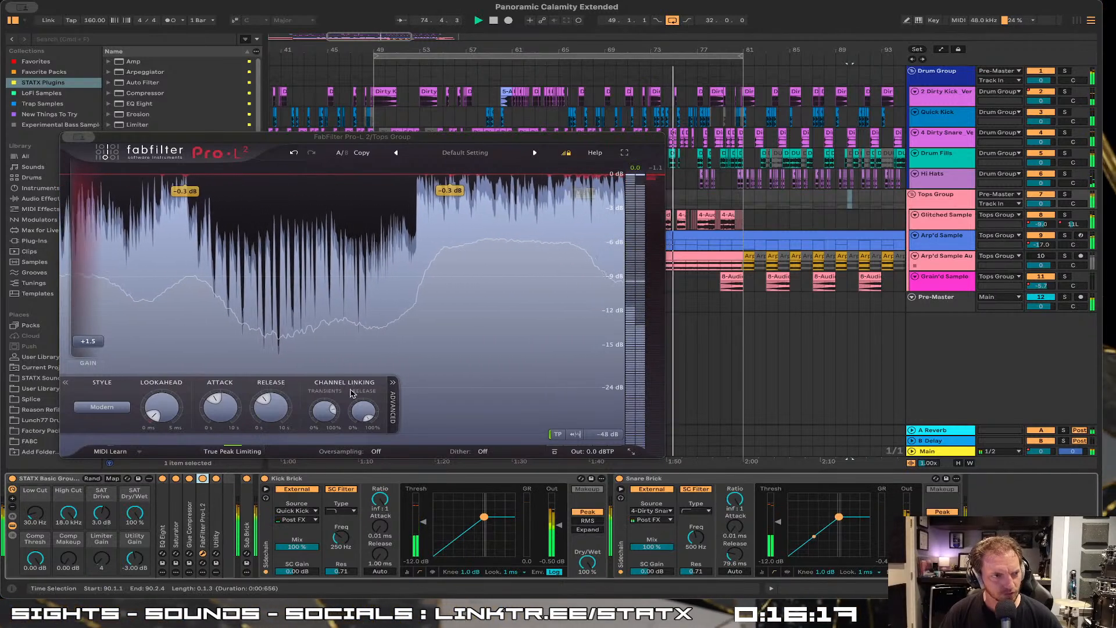
left_click(952, 202)
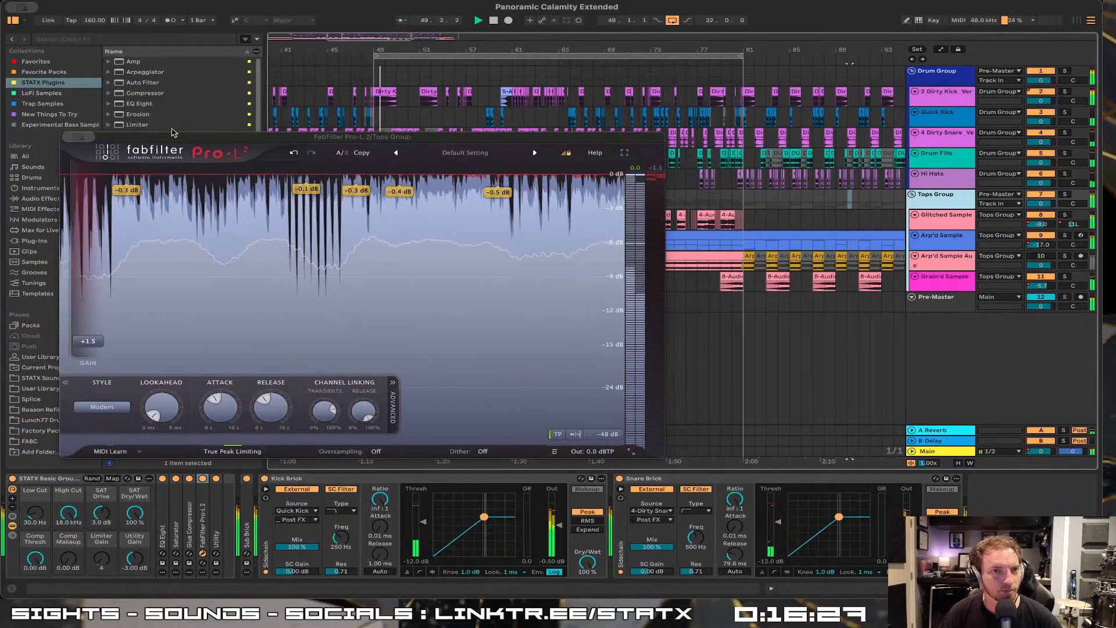
left_click(86, 140)
left_click(91, 159)
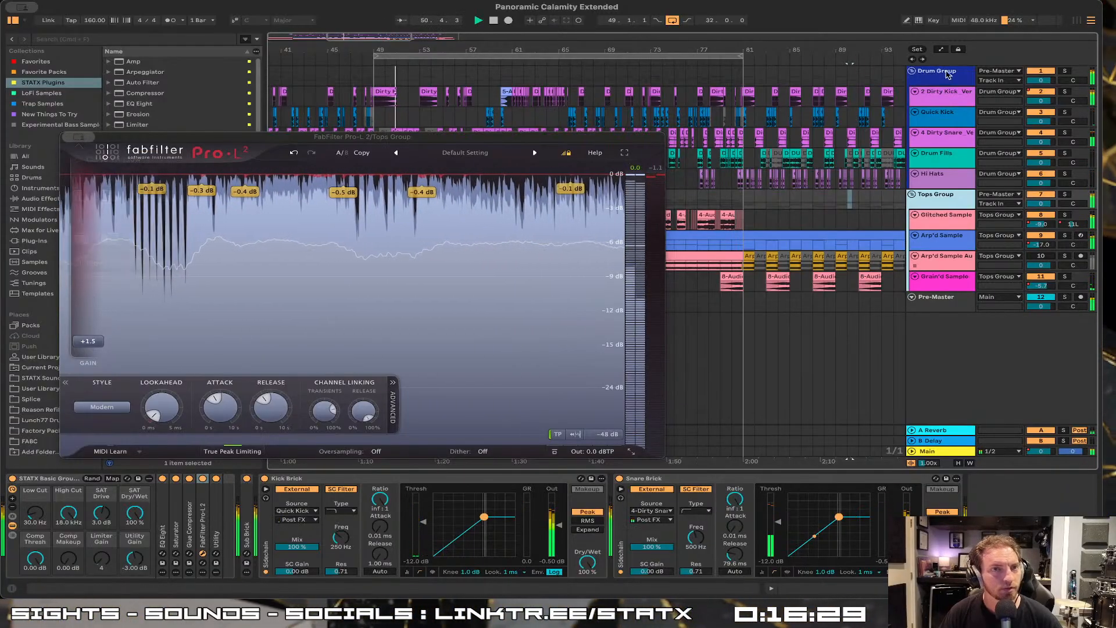
Open Pro-L 2 in the Drum Group's rack, examine its gain reduction during playback, and close the plug-in window
left_click(389, 321)
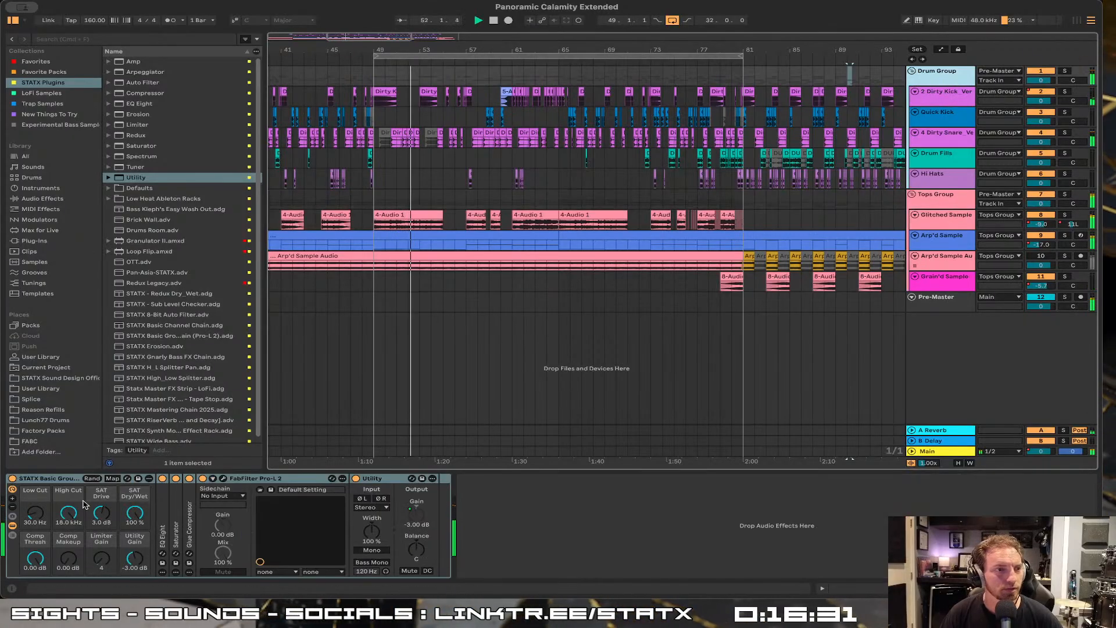
left_click(222, 479)
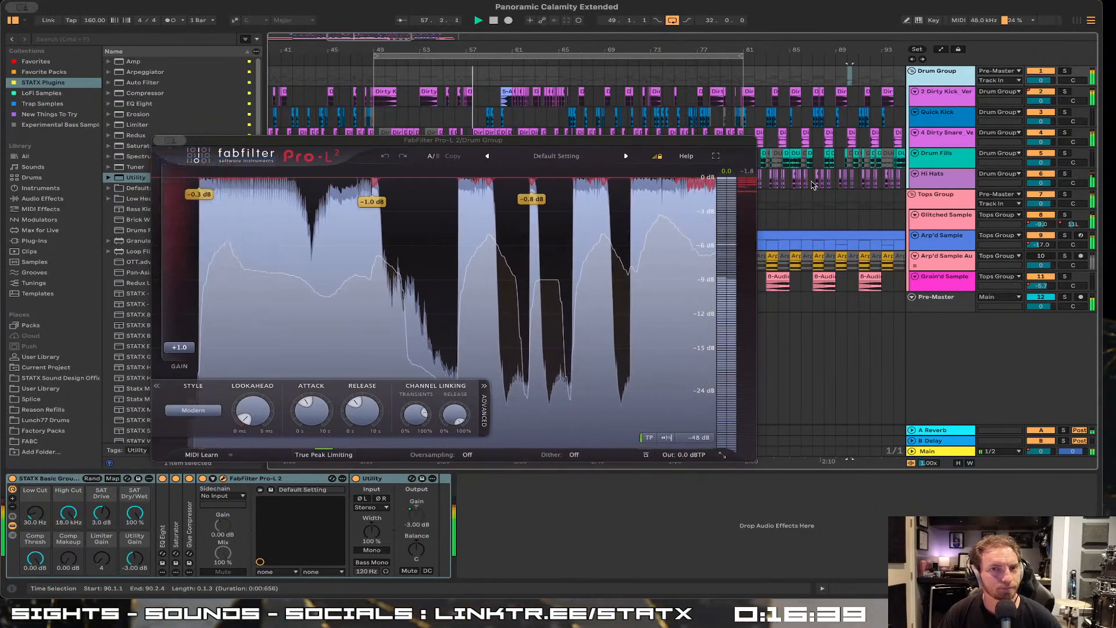
left_click(164, 140)
Set the Tops Group rack's Low Cut to 120 Hz and briefly solo the 2 Dirty Kick track for comparison
left_click(939, 202)
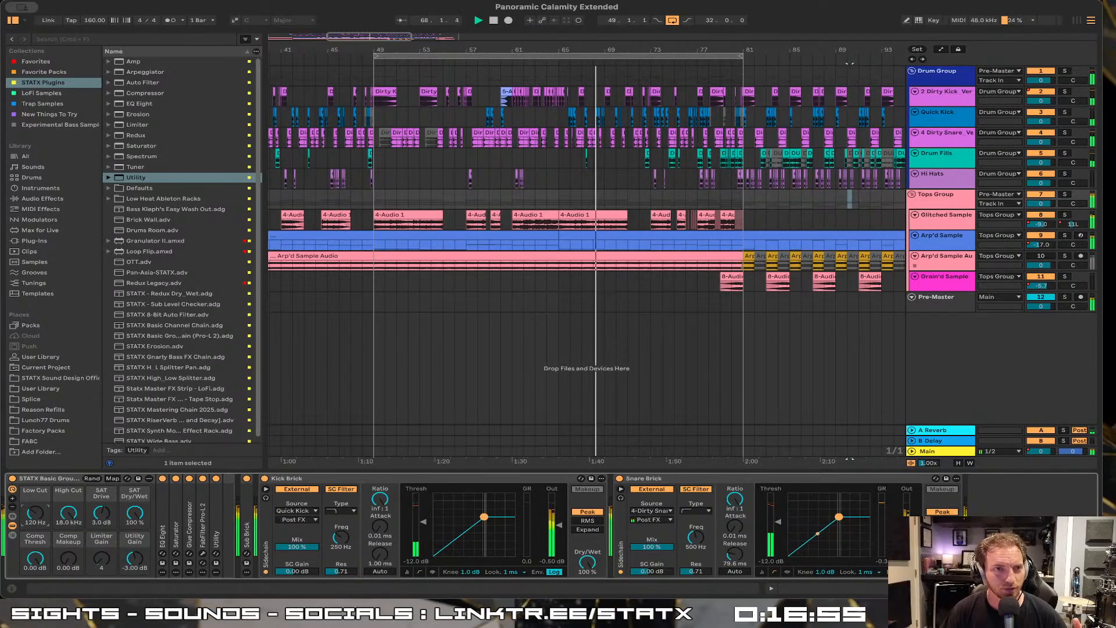
left_click(1067, 91)
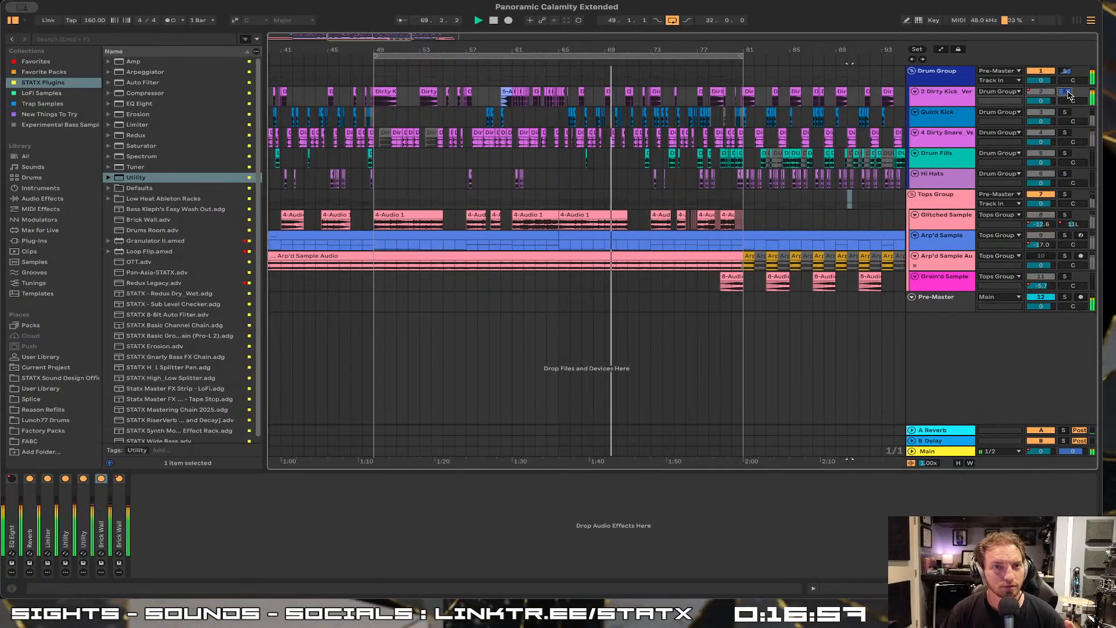
left_click(1066, 92)
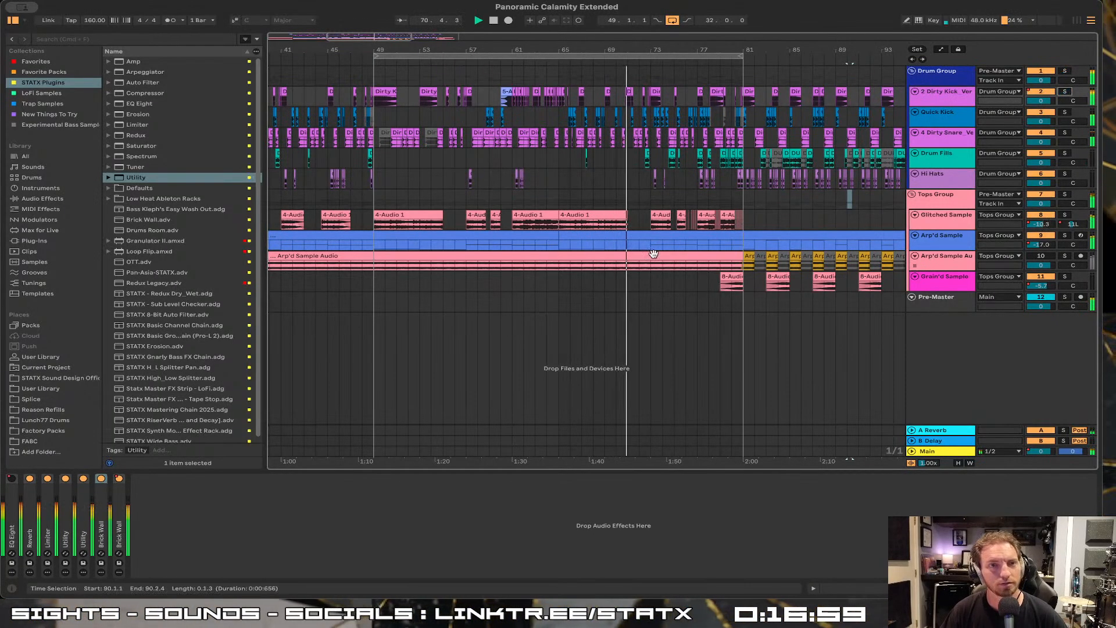
left_click(950, 205)
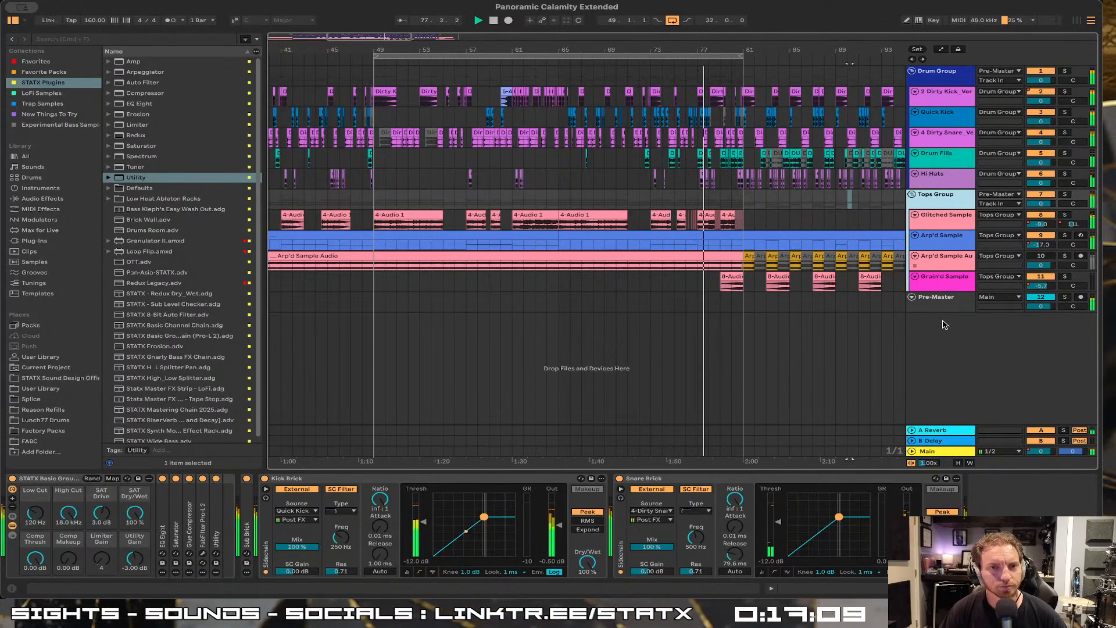
Try Pro-L 2's gain at 0.0 on Pre-Master, restore it to +1.0, and close and collapse the plug-in
left_click(945, 301)
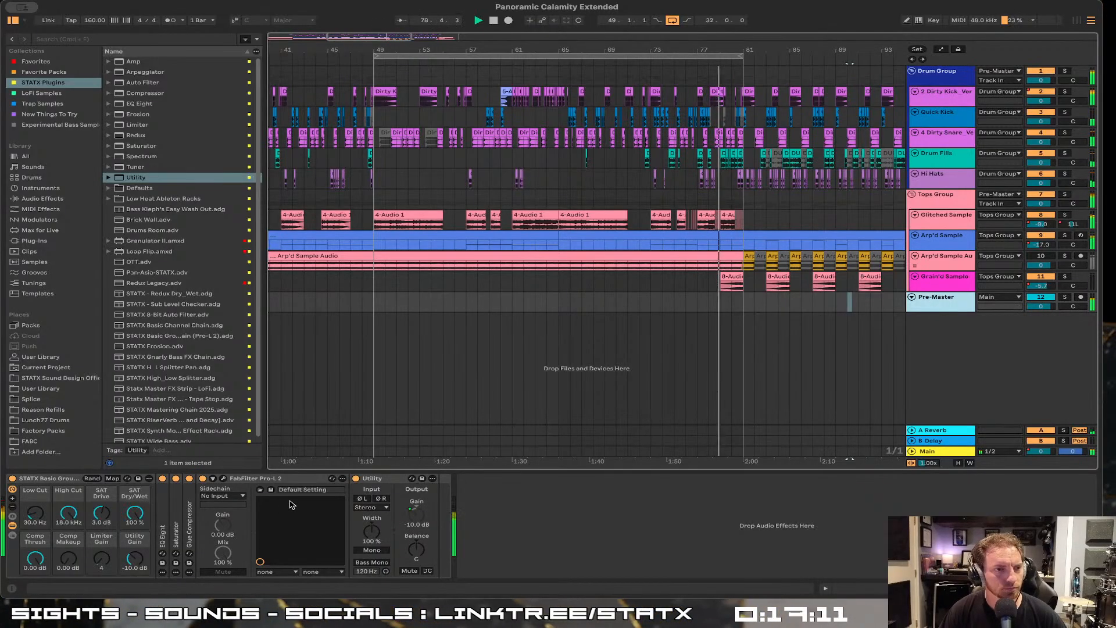
left_click(224, 479)
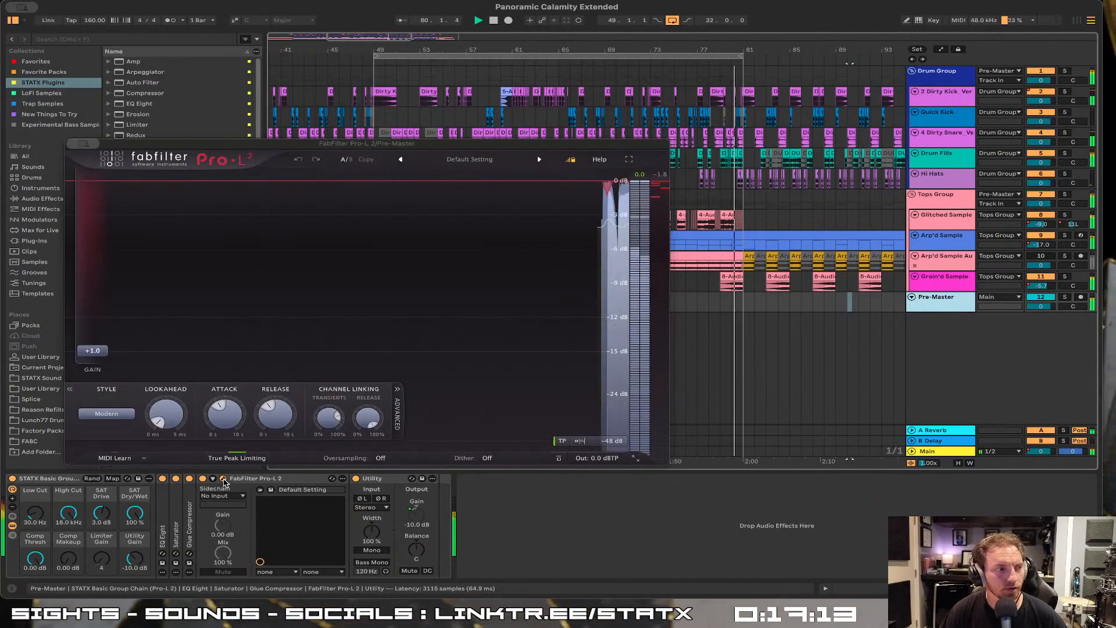
left_click_drag(97, 352, 101, 376)
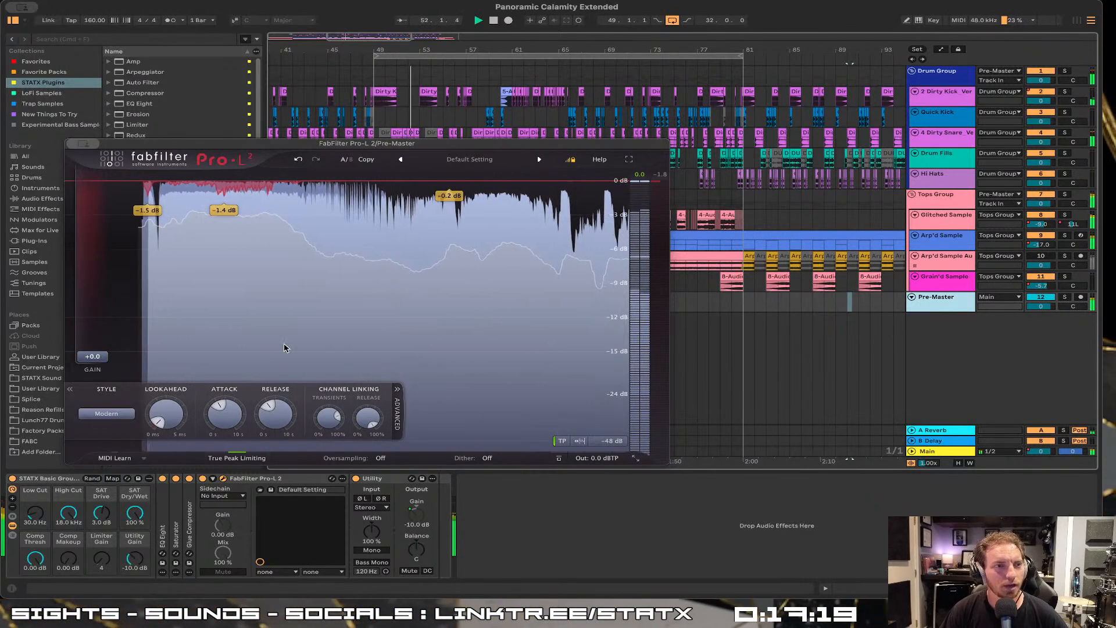
mouse_move(106, 358)
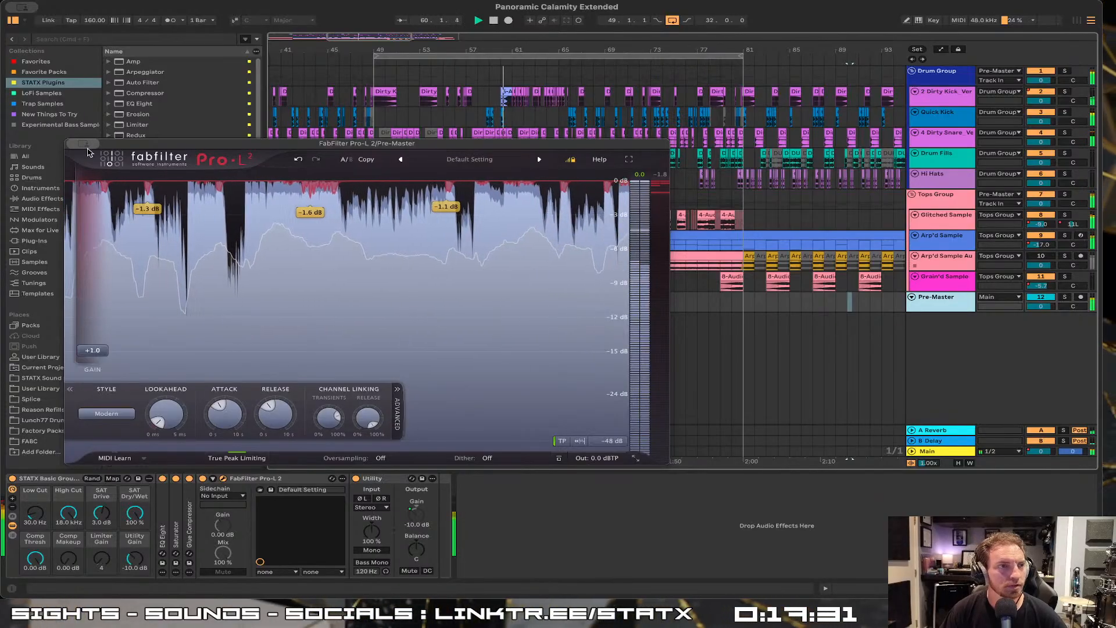
mouse_move(90, 147)
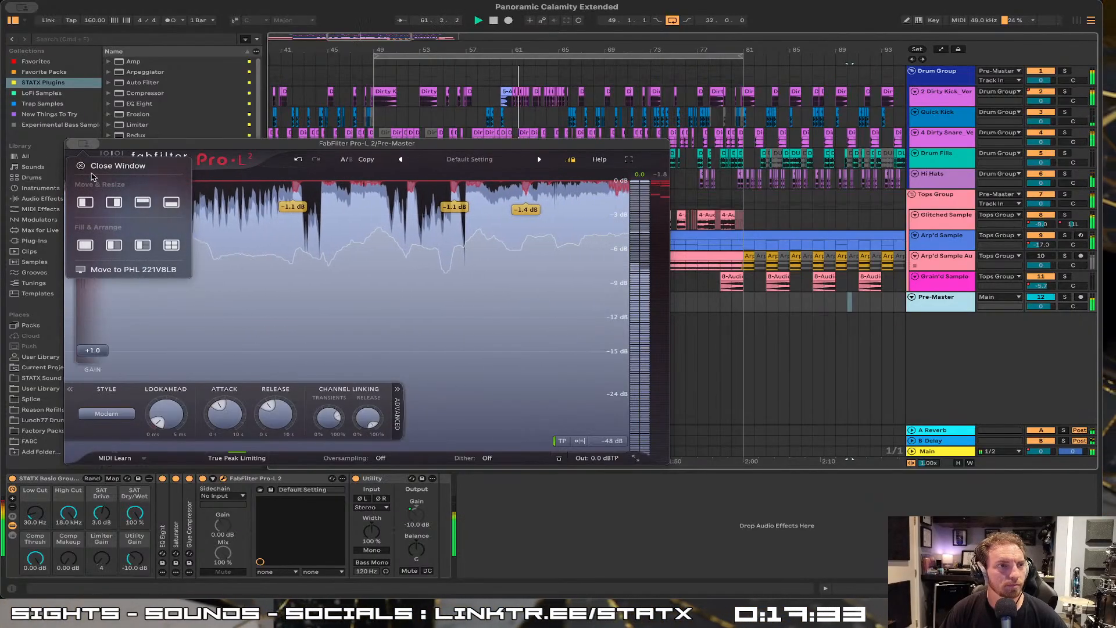
left_click(94, 167)
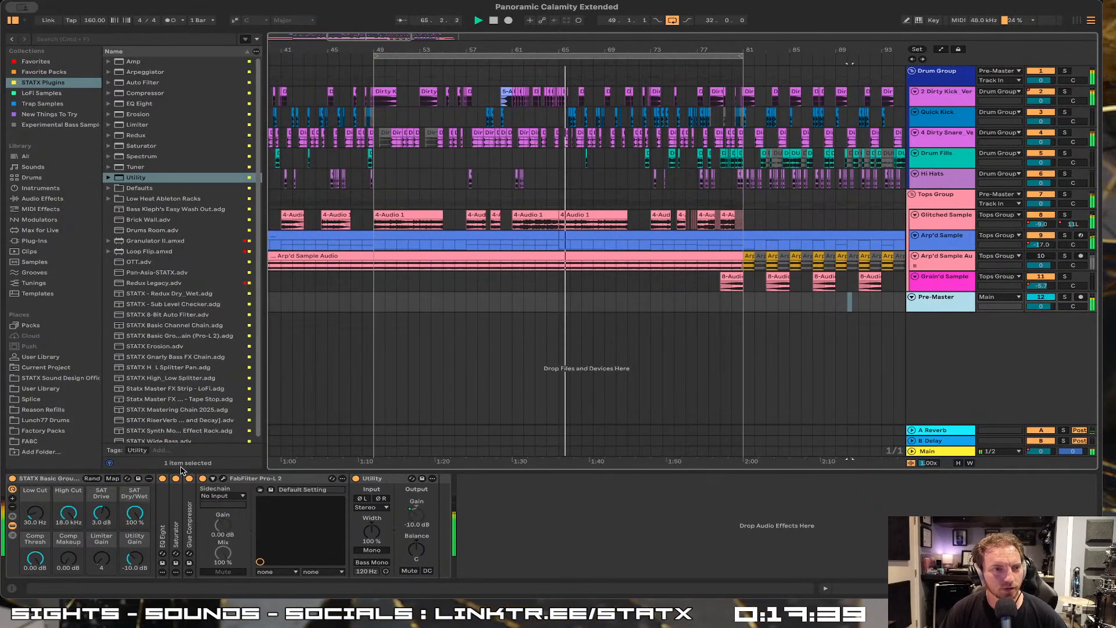
left_click(293, 479)
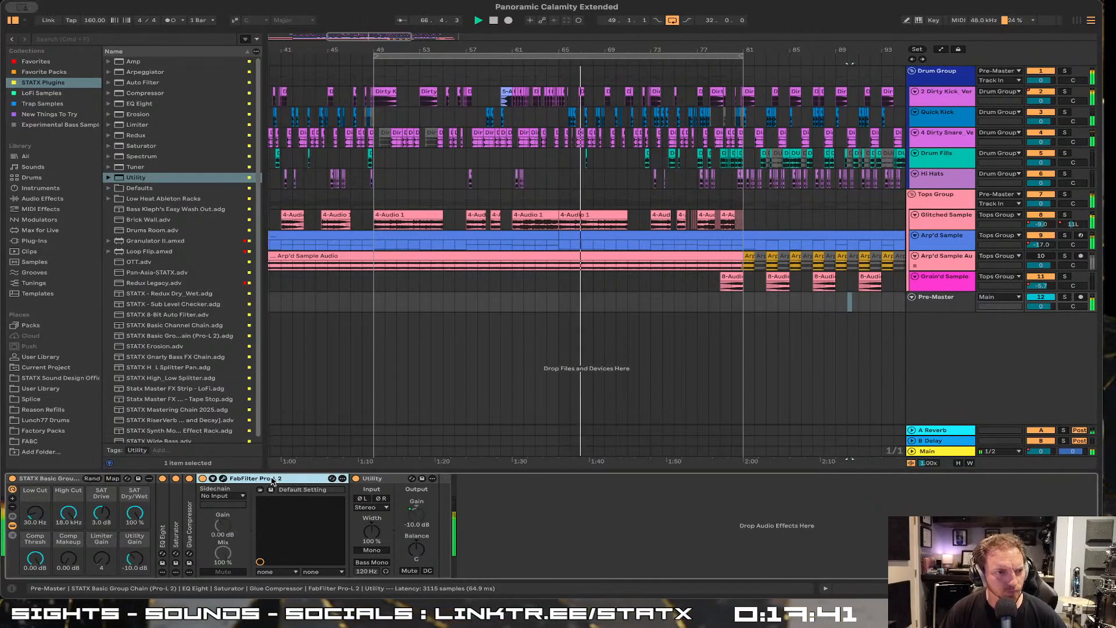
double_click(271, 479)
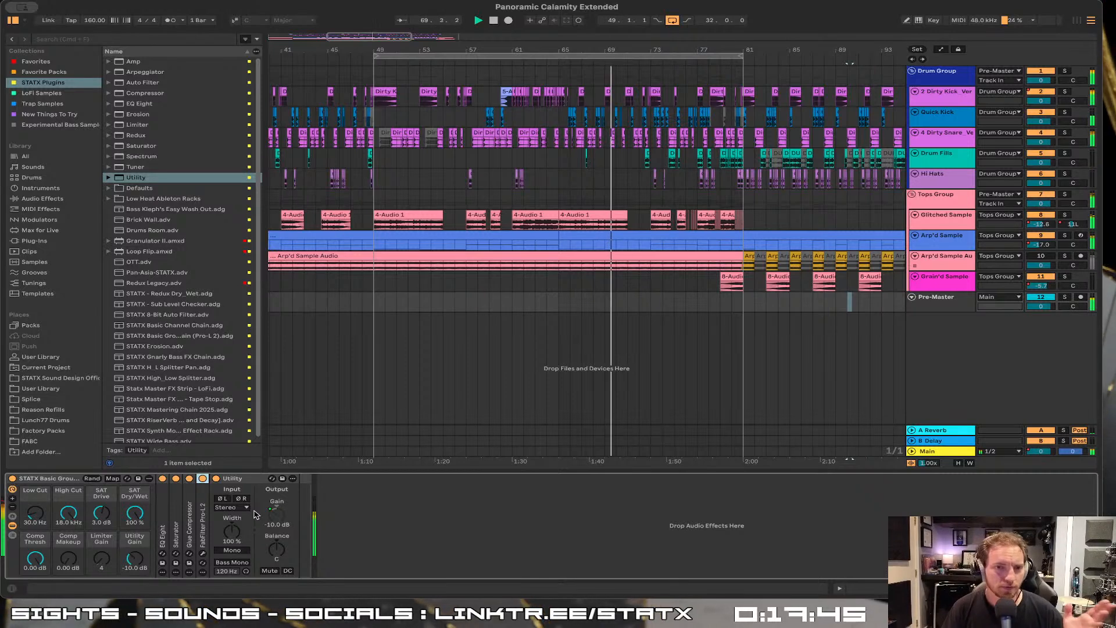
Open Pro-Q 3 on the Main track, examine the spectrum and level, and close its window
left_click(944, 452)
left_click(47, 479)
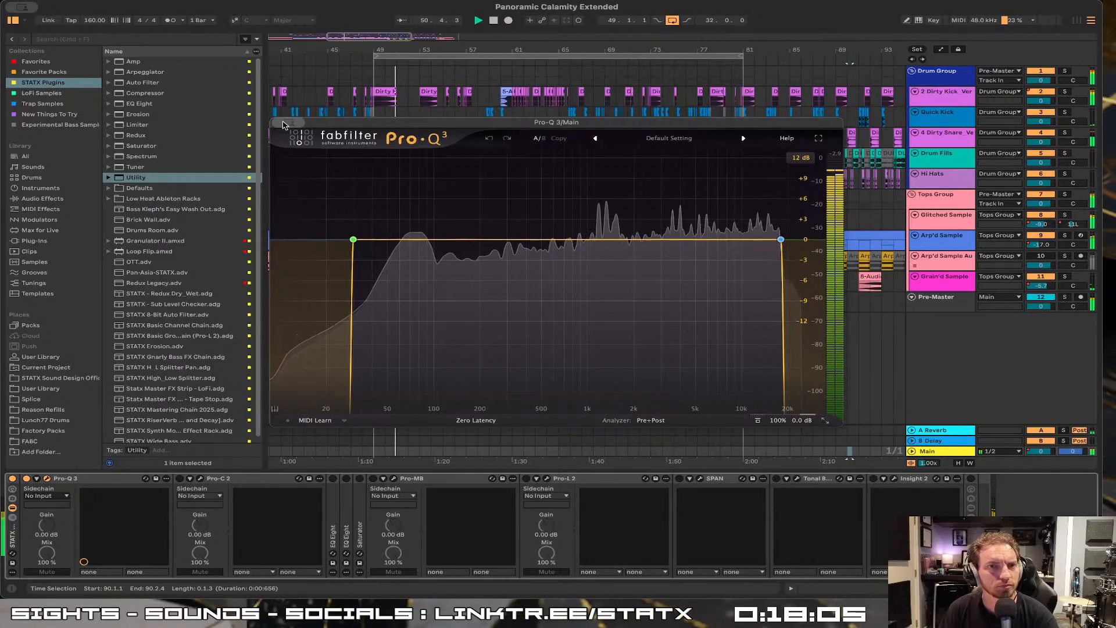
mouse_move(292, 123)
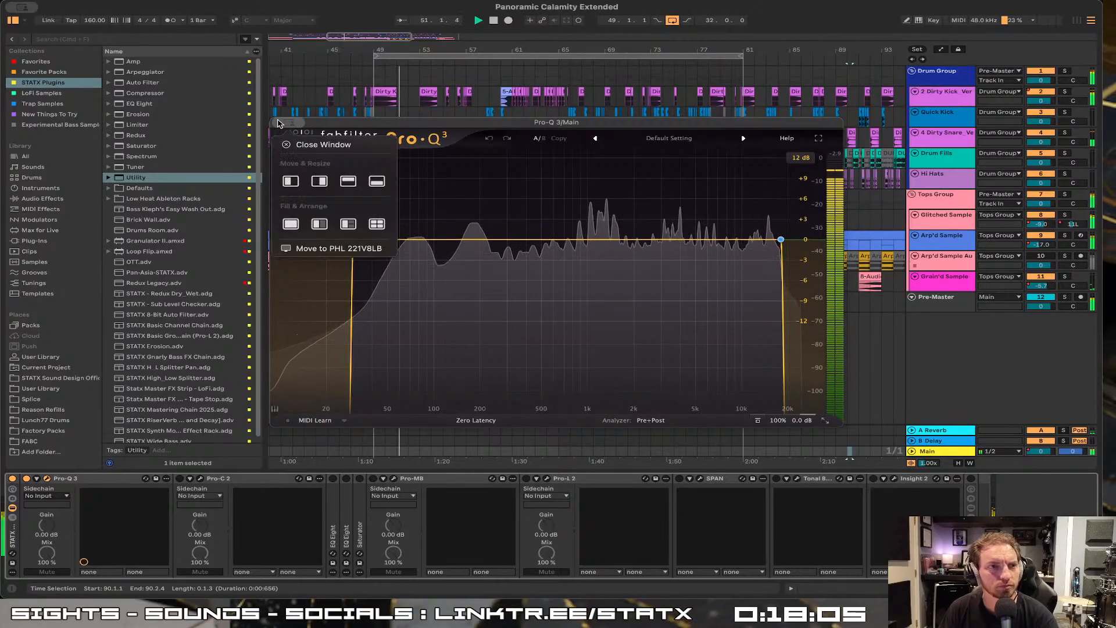
left_click(309, 145)
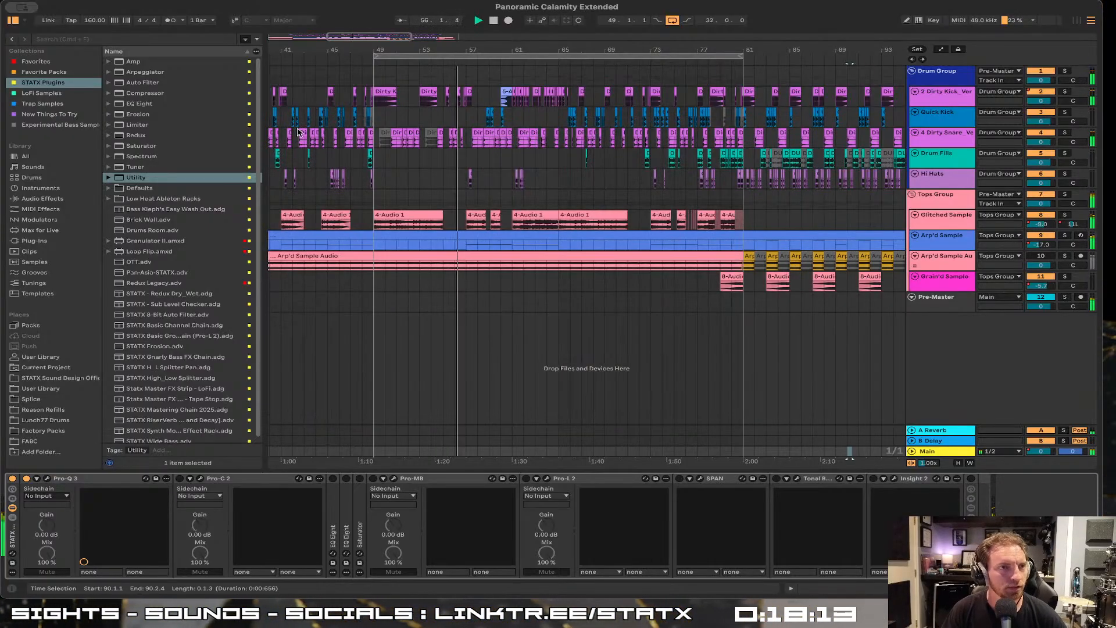
Open Pro-C 2 on Main, examine its compression during playback, close it, and collapse the Pro-Q 3 and Pro-C 2 devices
left_click(201, 479)
left_click_drag(402, 162, 623, 112)
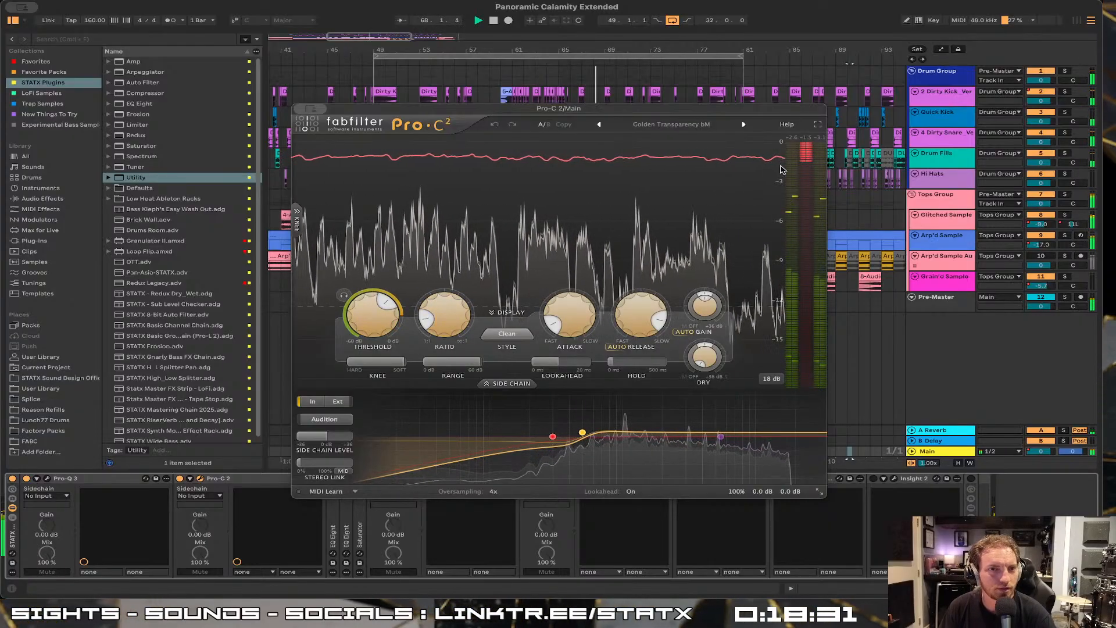
left_click(310, 110)
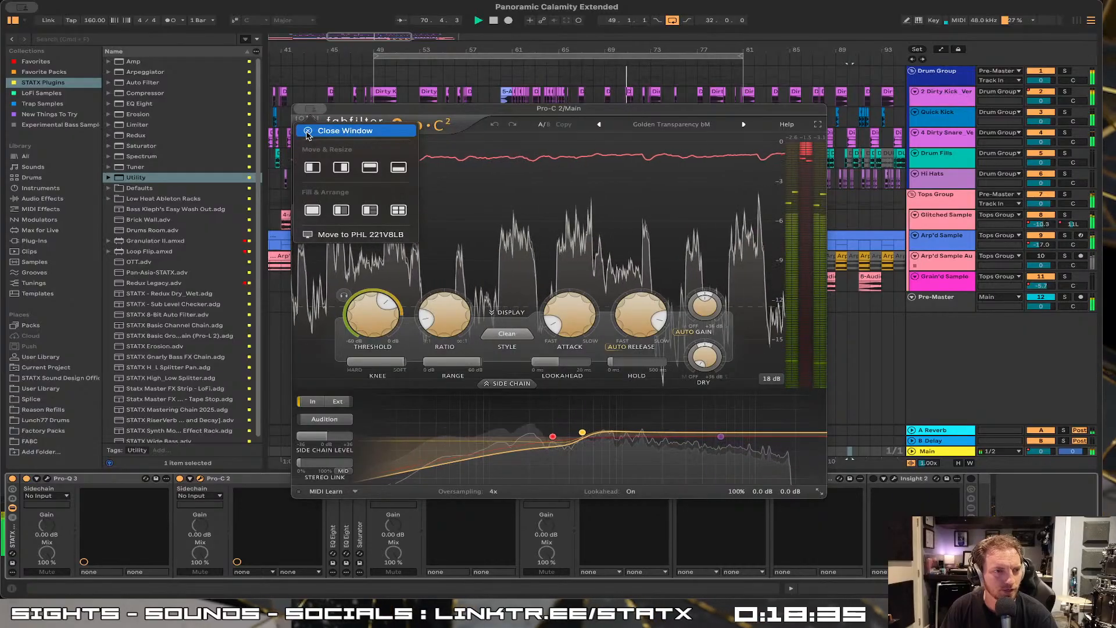
left_click(343, 131)
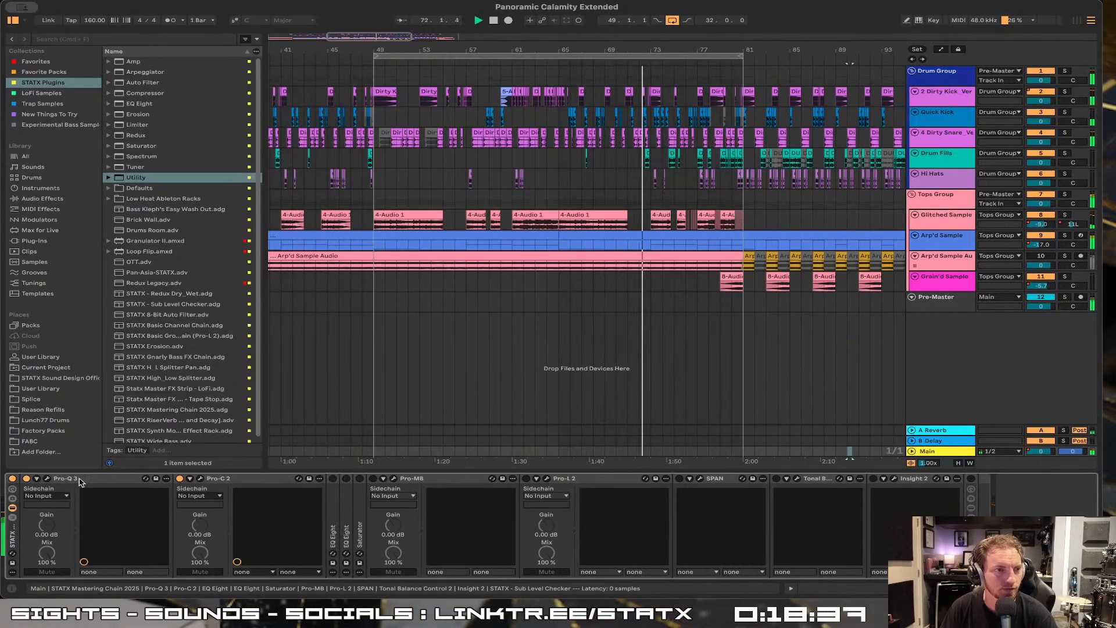
double_click(98, 479)
double_click(64, 479)
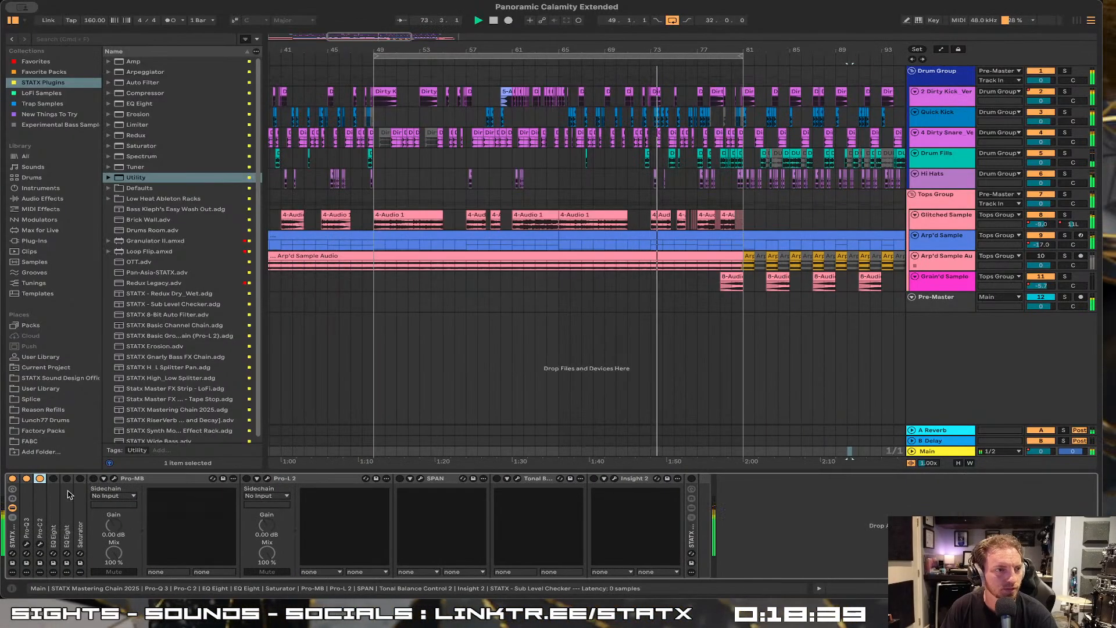
Enable the Saturator in Main's mastering chain, set its Drive to 9 dB, and collapse the device
double_click(80, 479)
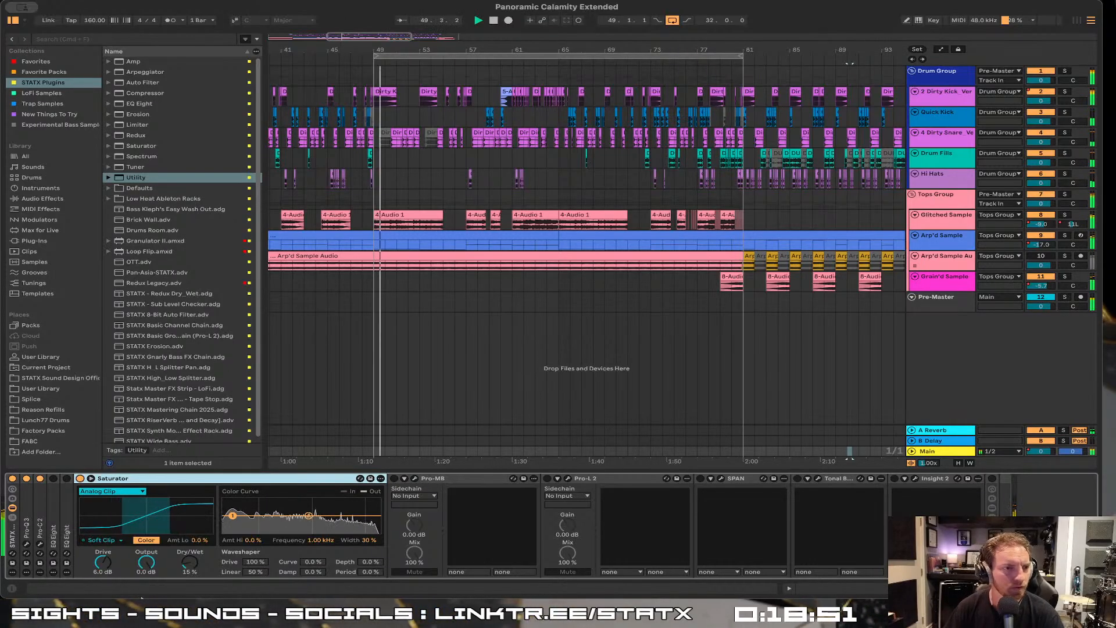
double_click(179, 480)
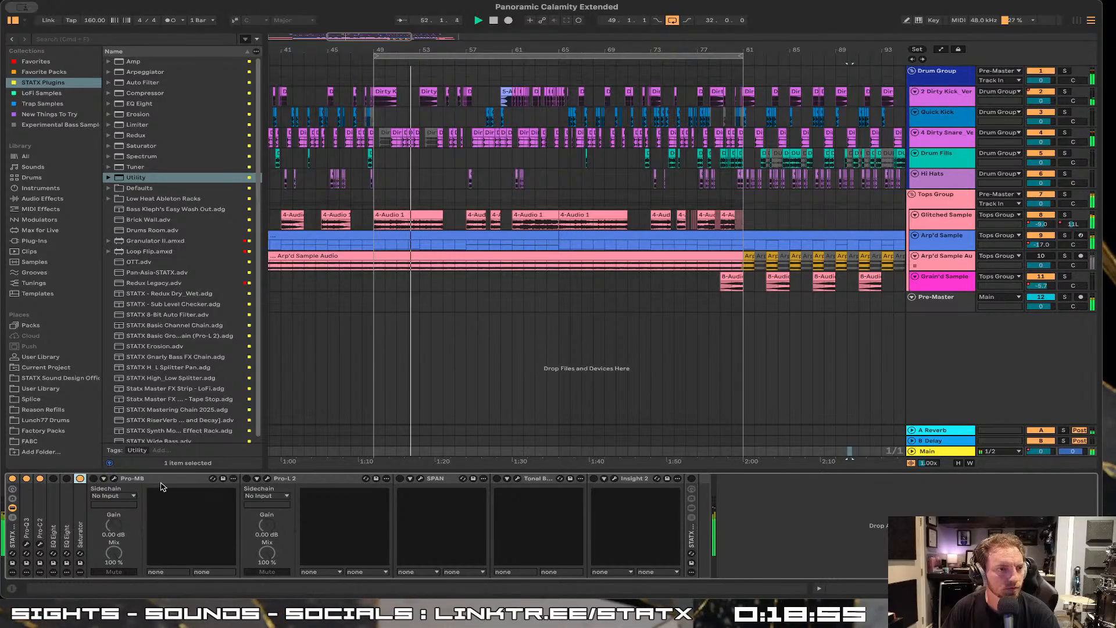
double_click(80, 527)
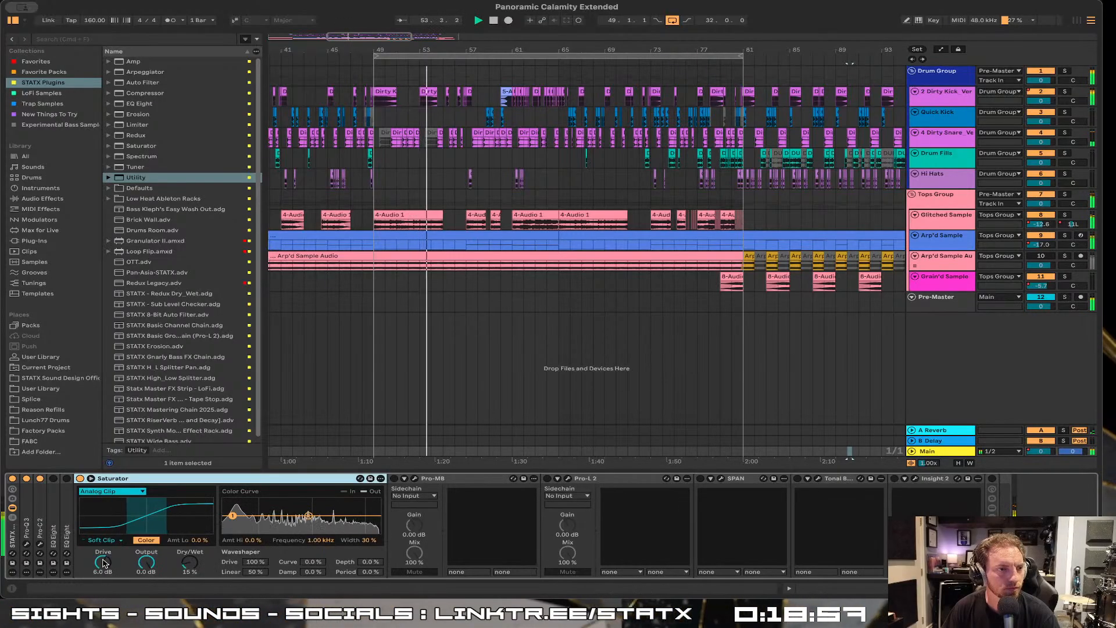
left_click_drag(103, 563, 104, 558)
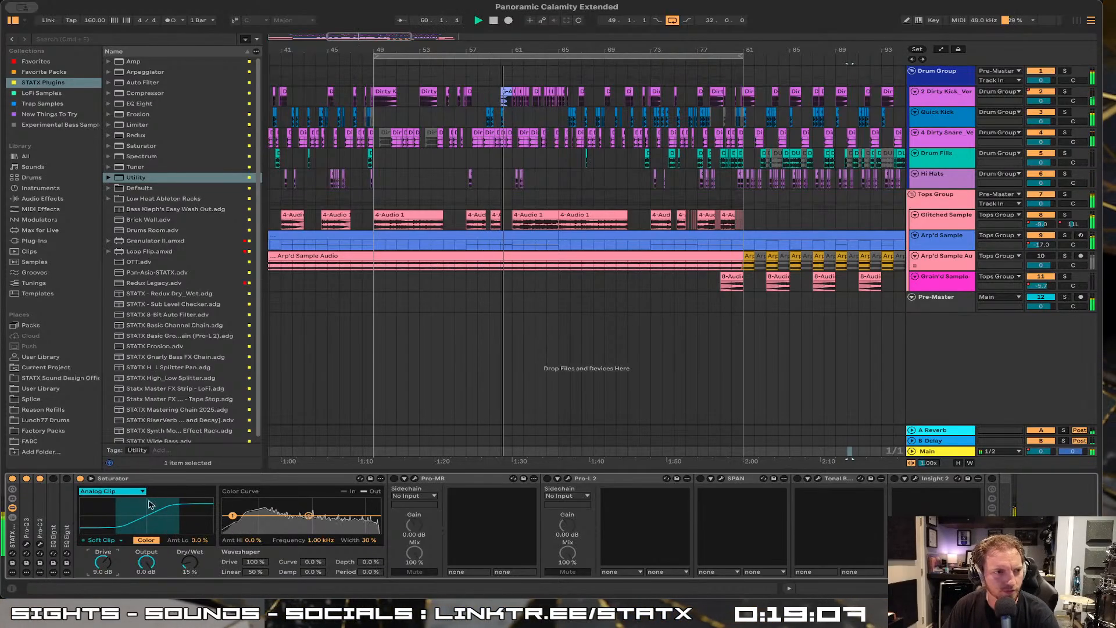
double_click(165, 481)
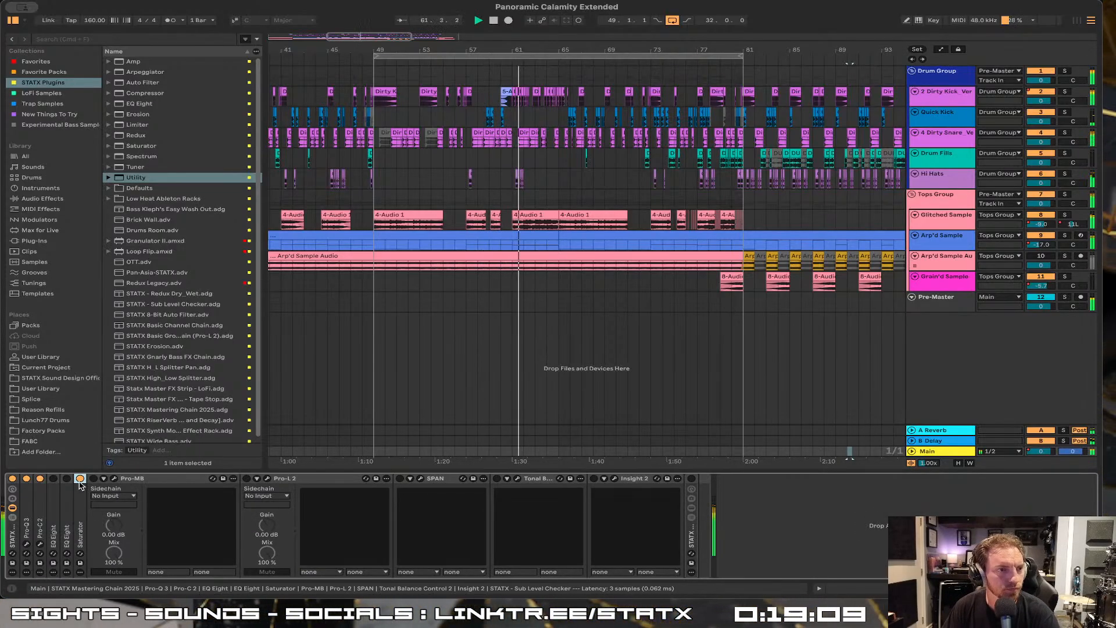
Open Pro-MB on Main, reposition its window, and slightly lower the Band 1 threshold
left_click(114, 478)
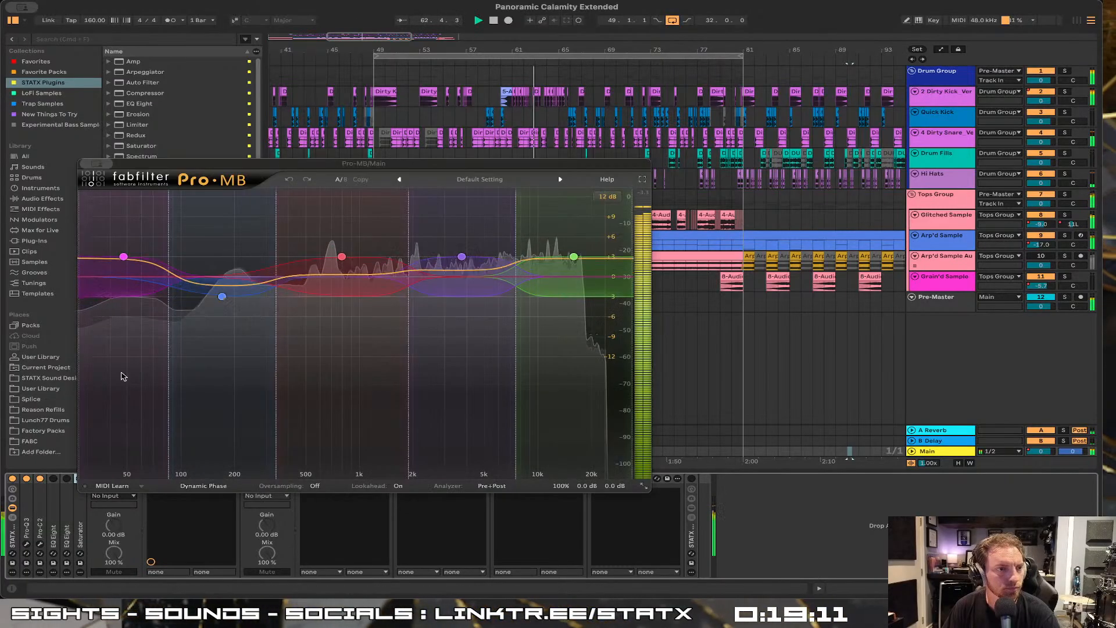
left_click_drag(268, 181, 508, 172)
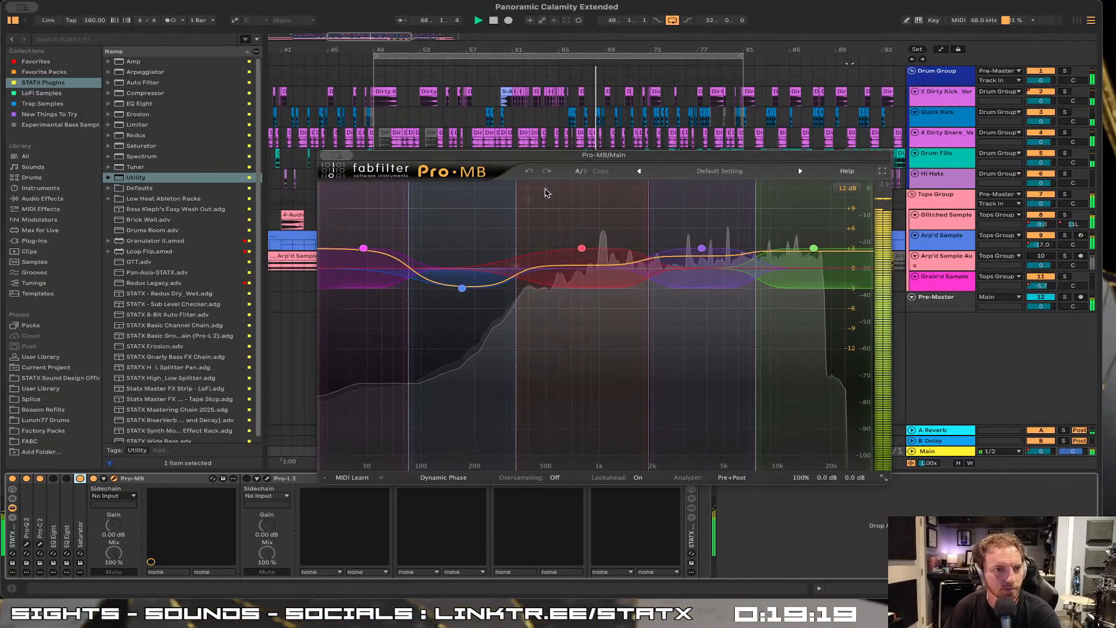
left_click_drag(486, 156, 432, 153)
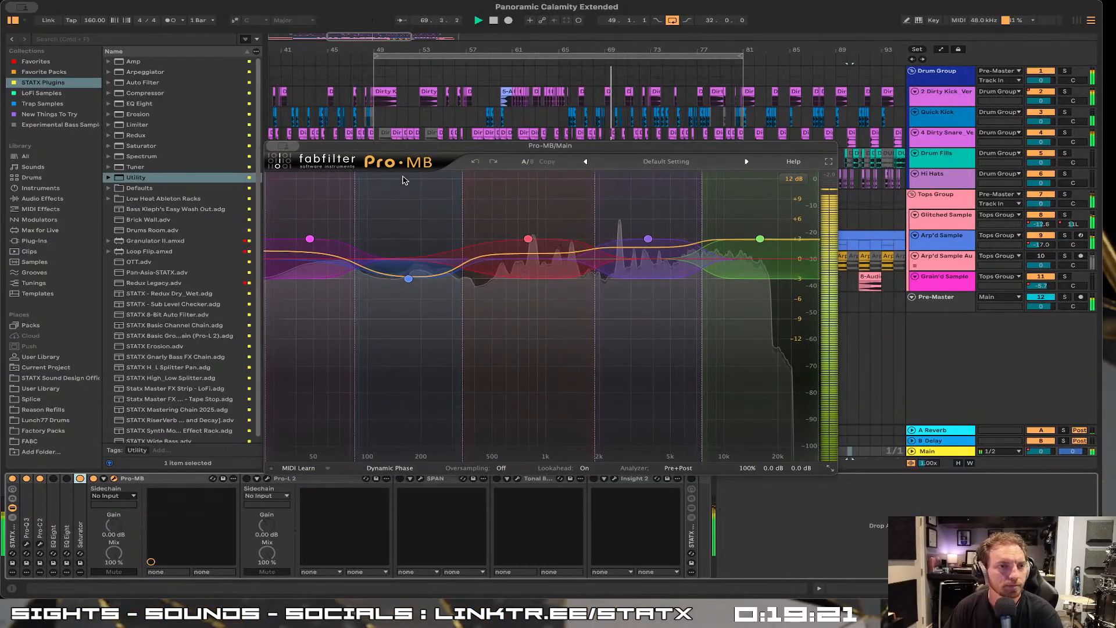
left_click(310, 240)
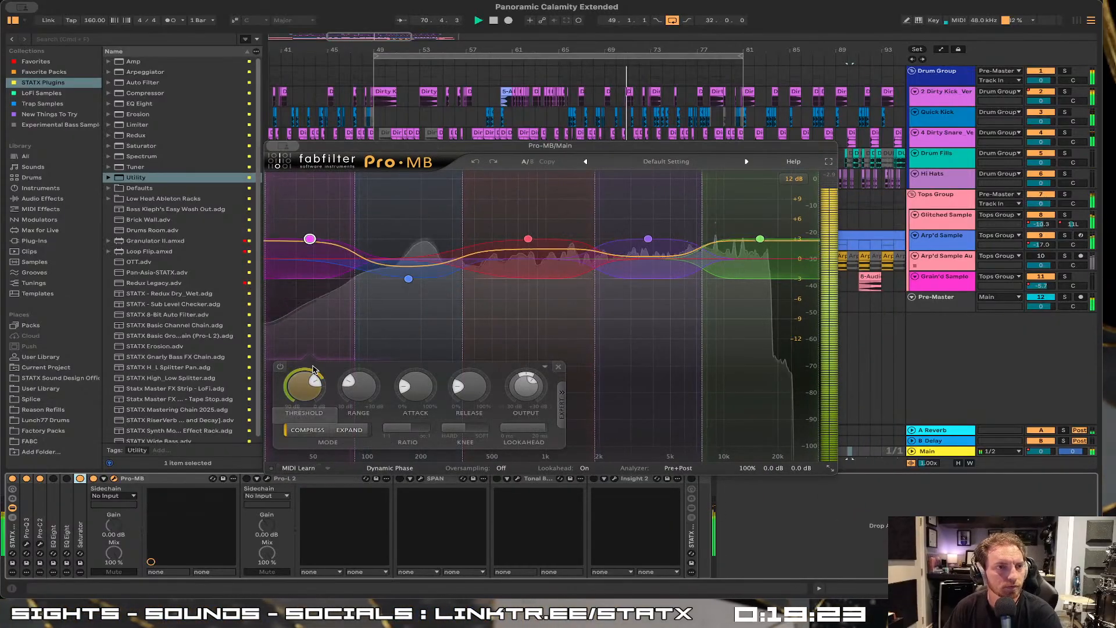
left_click_drag(300, 401, 300, 406)
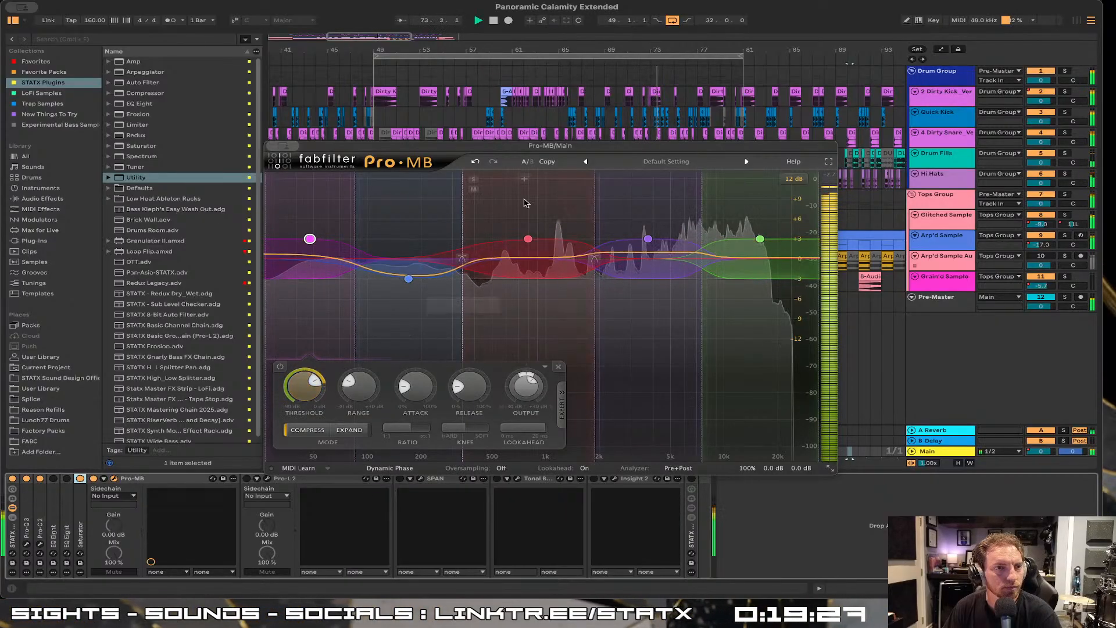
Set Pro-MB's Band 4 threshold to about -17.35 dB and the high-frequency Band 3 threshold to about -19.13 dB
left_click(638, 245)
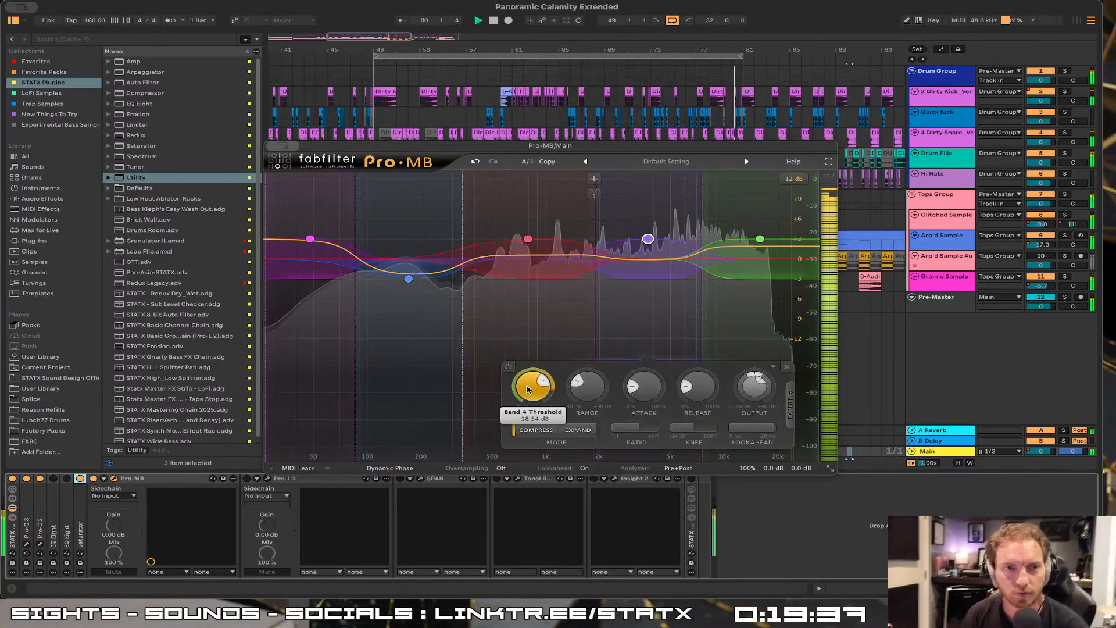
mouse_move(653, 242)
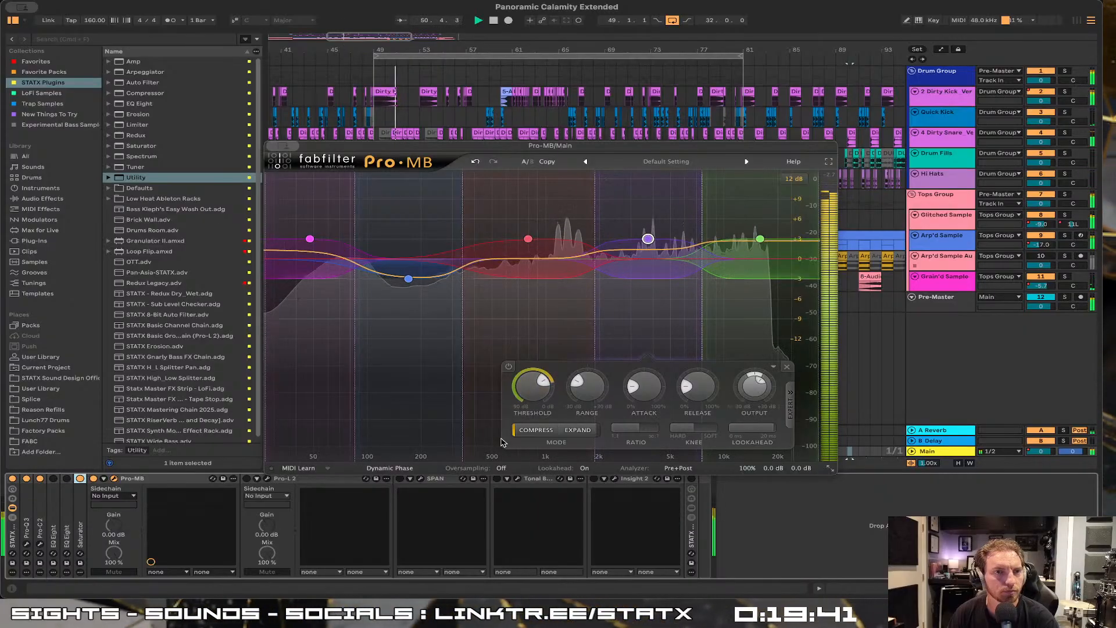
mouse_move(526, 380)
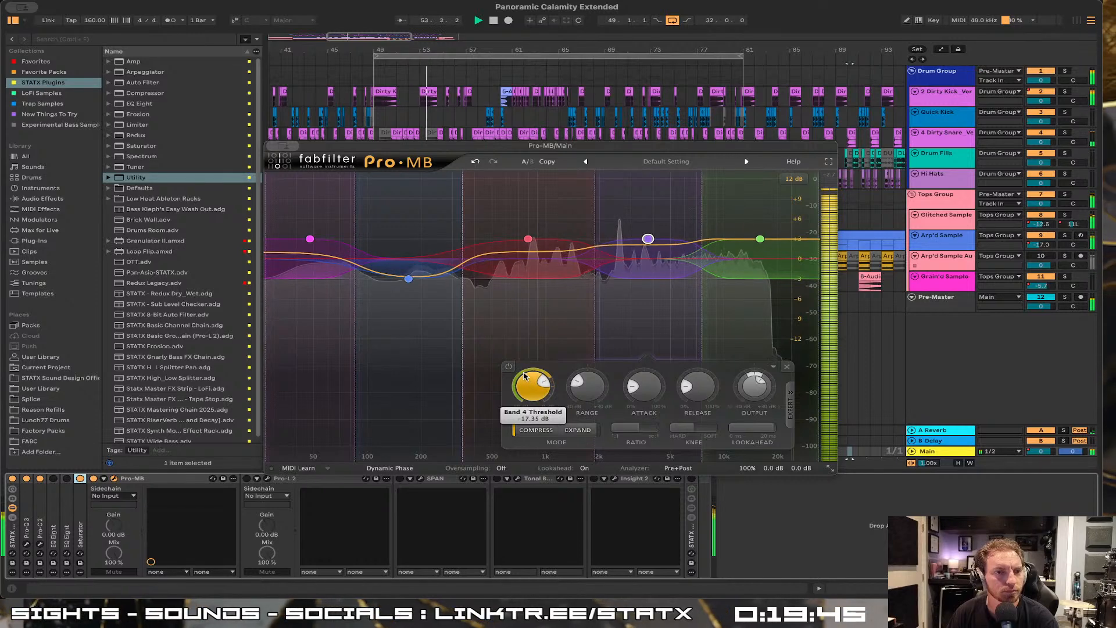
left_click(760, 240)
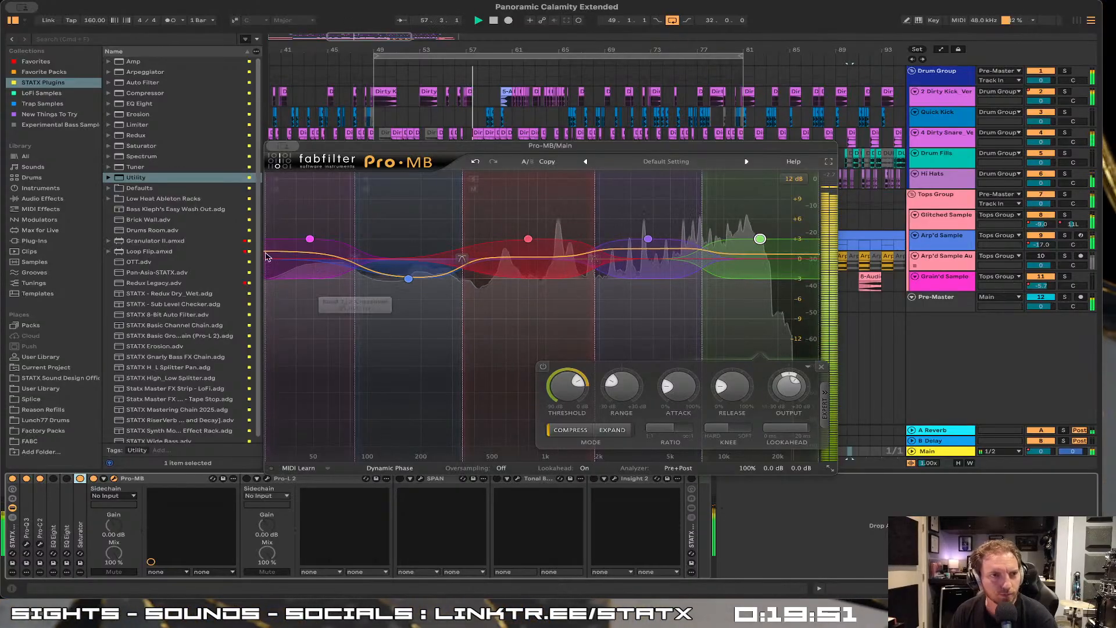
mouse_move(762, 249)
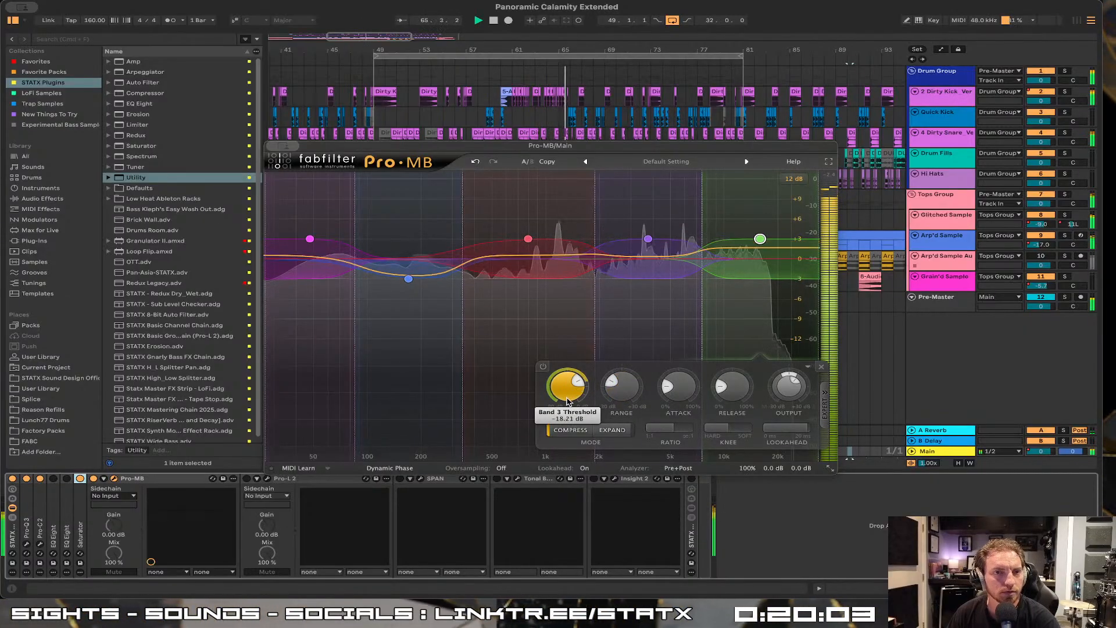
left_click_drag(568, 405, 568, 409)
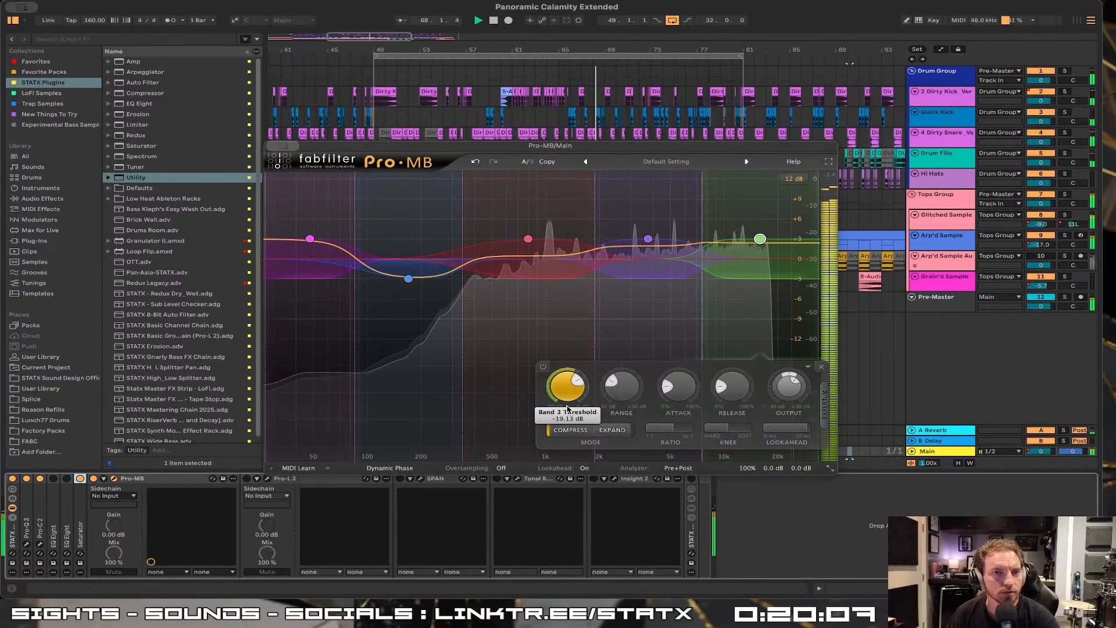
Lower the threshold of Pro-MB's expanding Band 2 below -21.55 dB and close the plug-in window
left_click(409, 280)
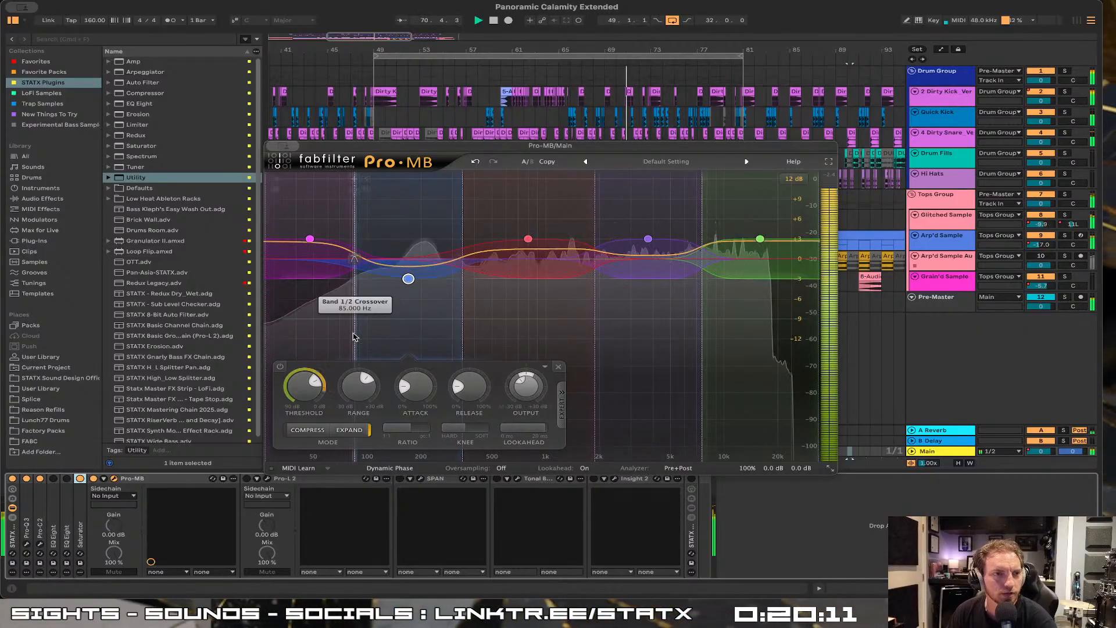
mouse_move(298, 389)
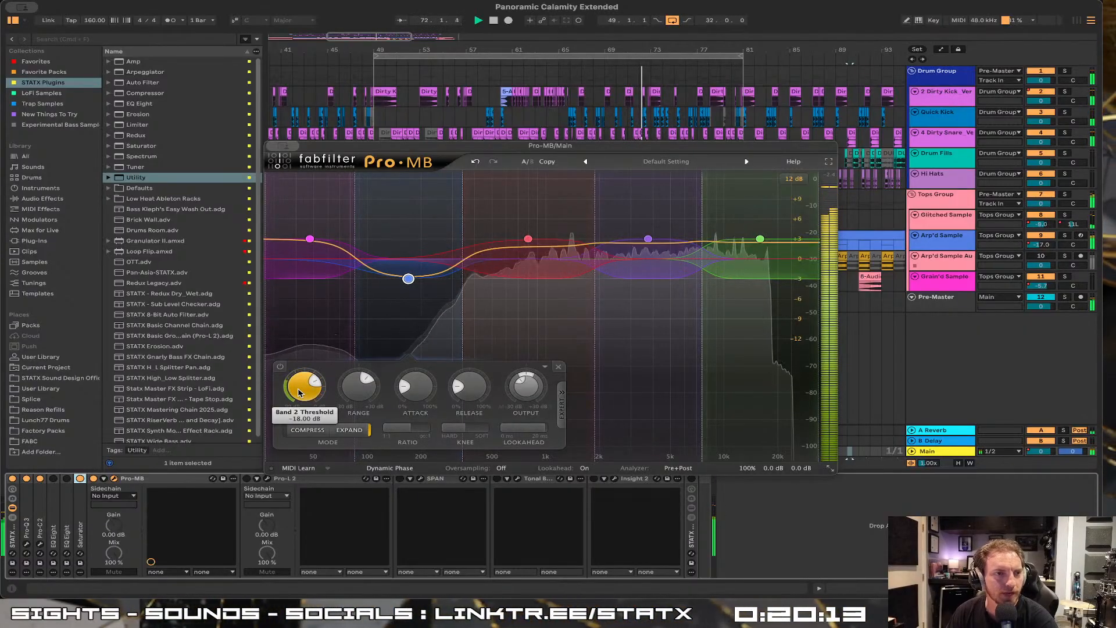
left_click_drag(298, 393, 302, 404)
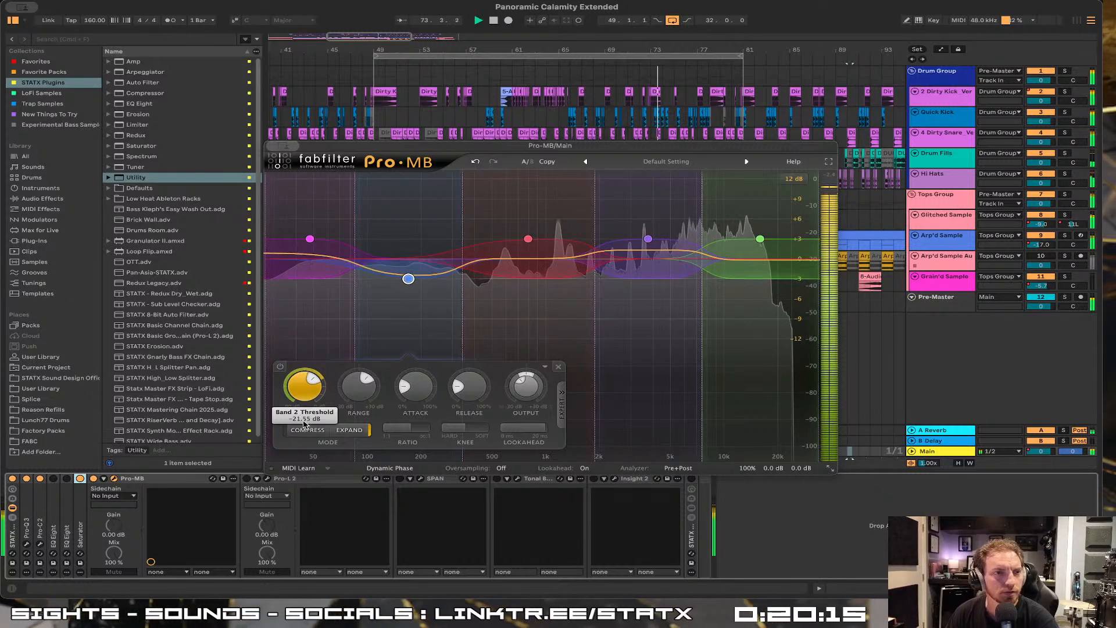
left_click_drag(301, 446, 304, 452)
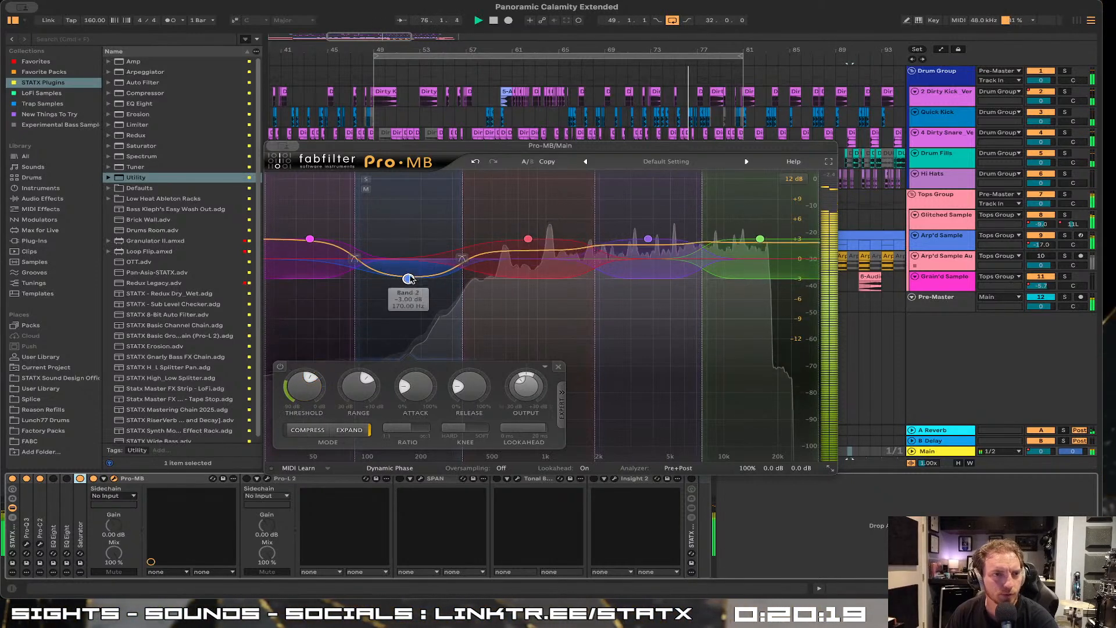
mouse_move(301, 382)
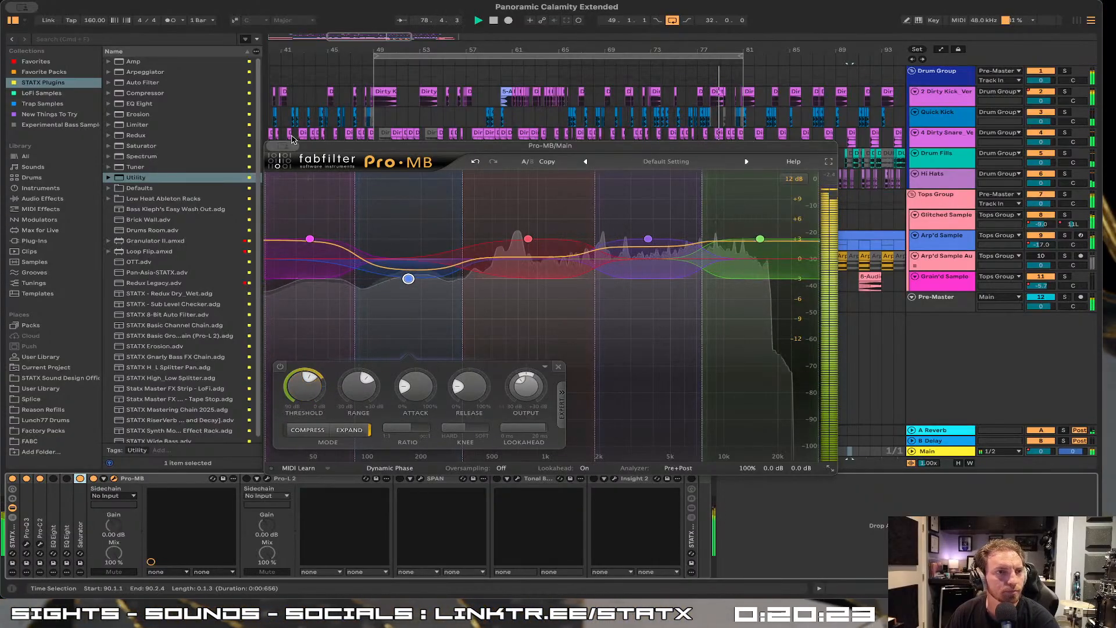
mouse_move(285, 146)
left_click(285, 168)
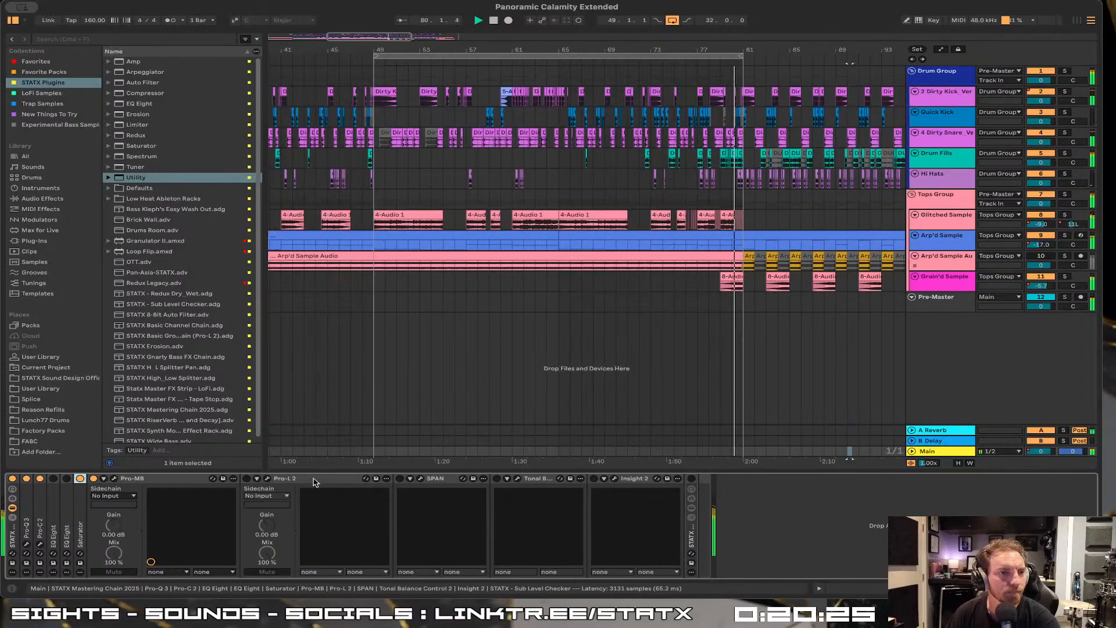
Open Pro-L 2 on Main, examine the level going into the limiter, and close its window
left_click(267, 478)
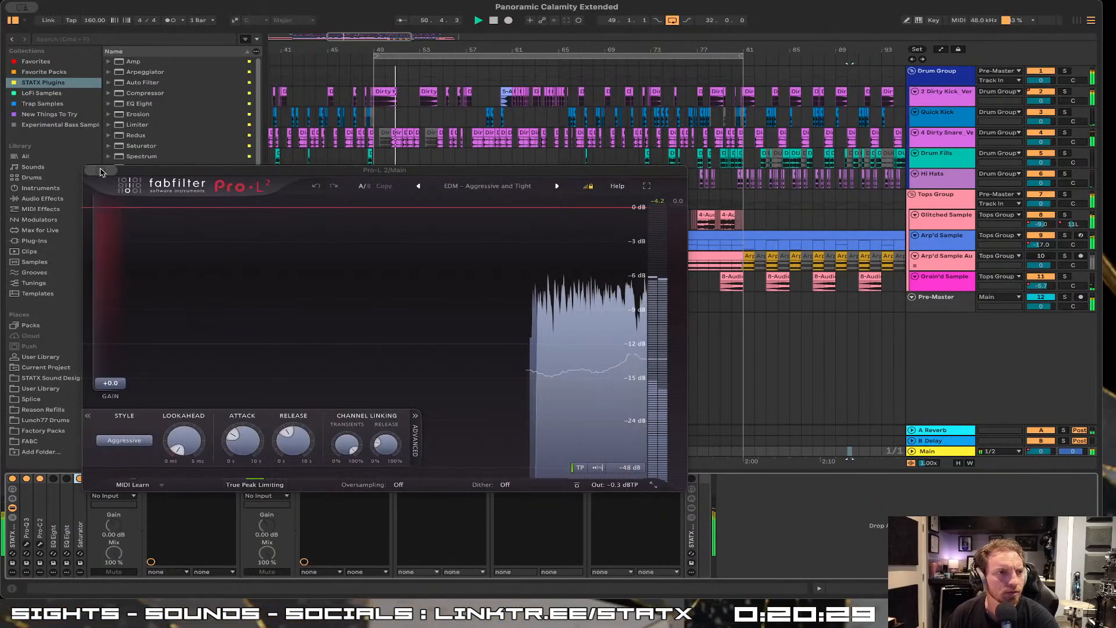
mouse_move(103, 170)
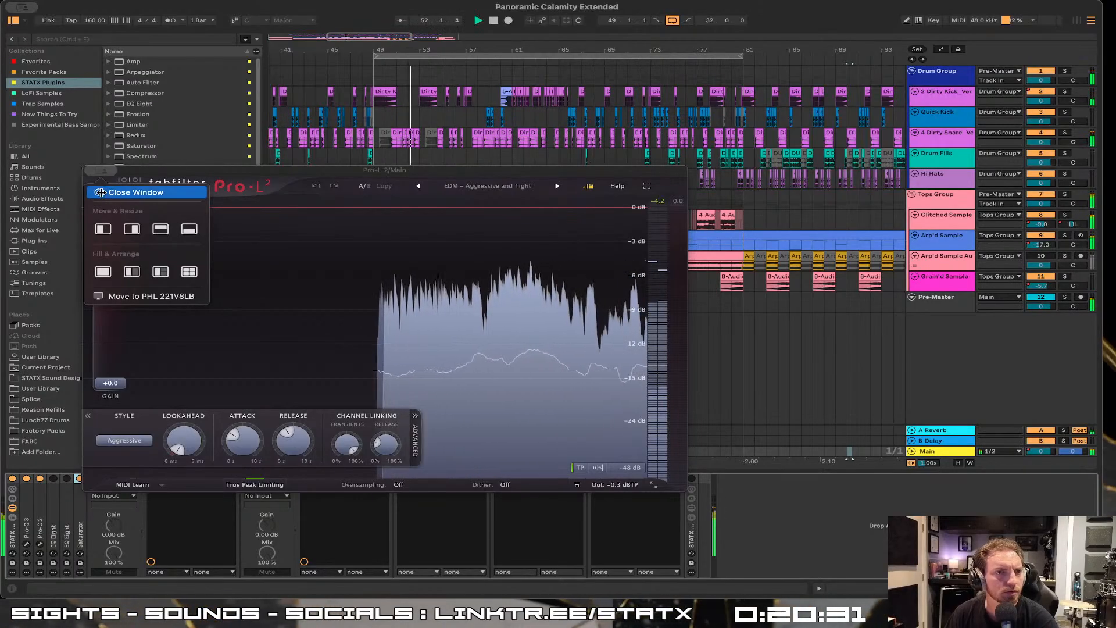
left_click(107, 191)
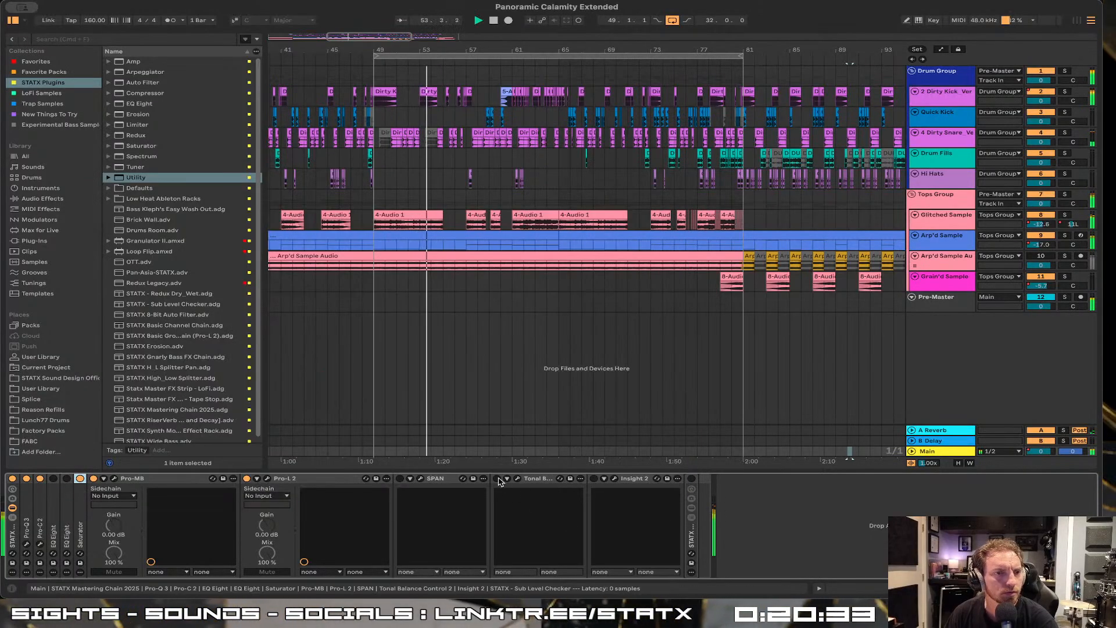
Open Tonal Balance Control 2 on Main and compare the playing mix with the Hip Hop target curve
left_click(517, 478)
left_click_drag(406, 186, 771, 119)
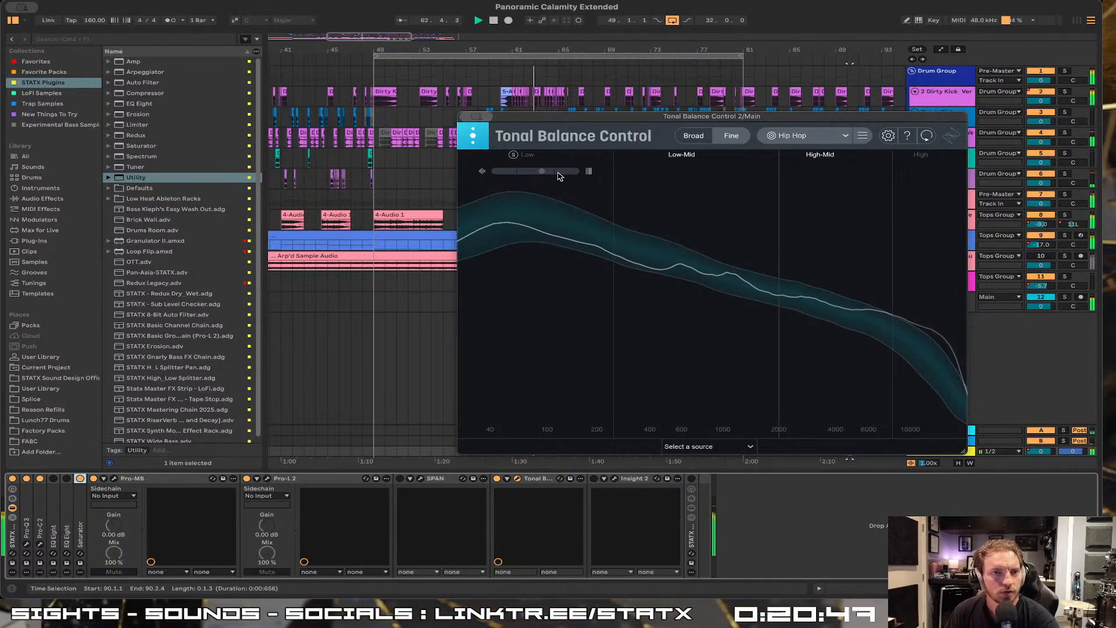
mouse_move(557, 176)
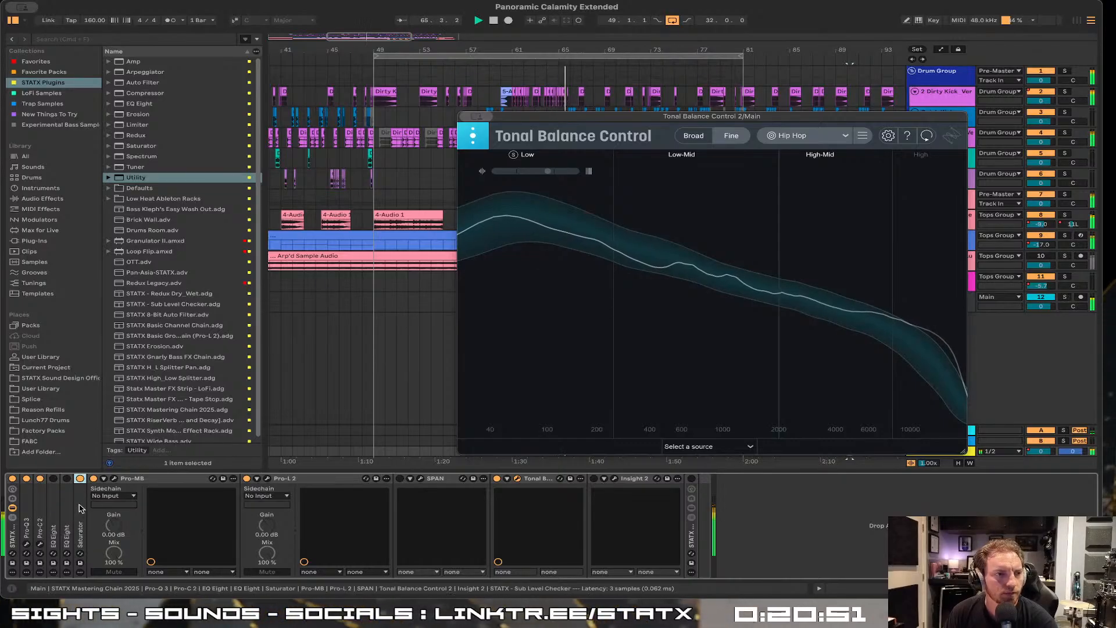
left_click_drag(579, 115, 617, 92)
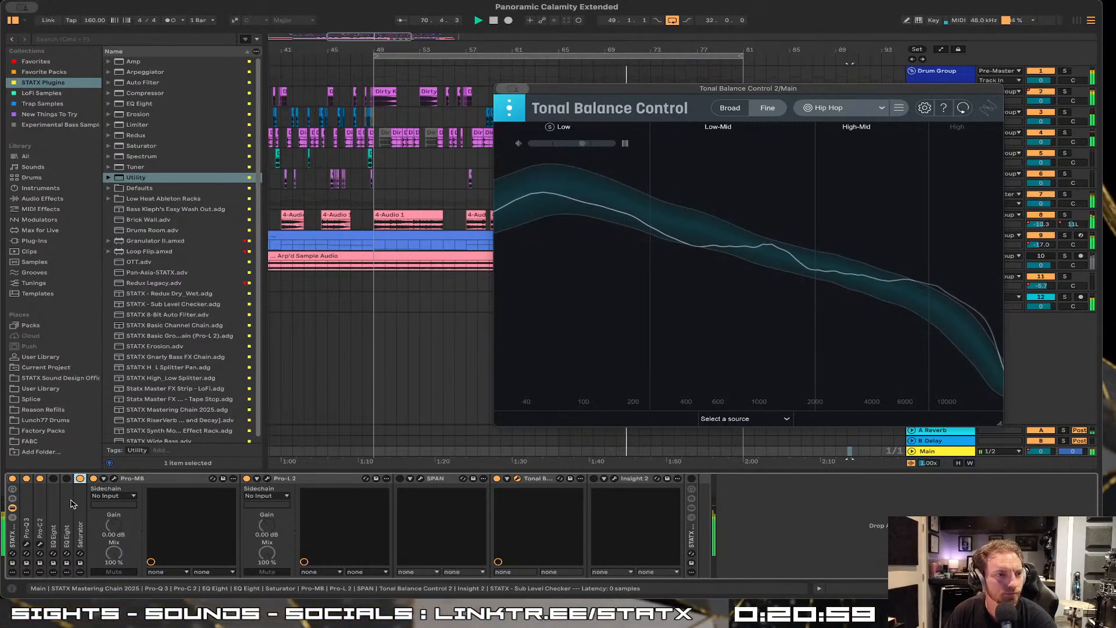
Reopen Pro-MB alongside Tonal Balance Control and set the Band 1 level to +6.00 dB
left_click(114, 480)
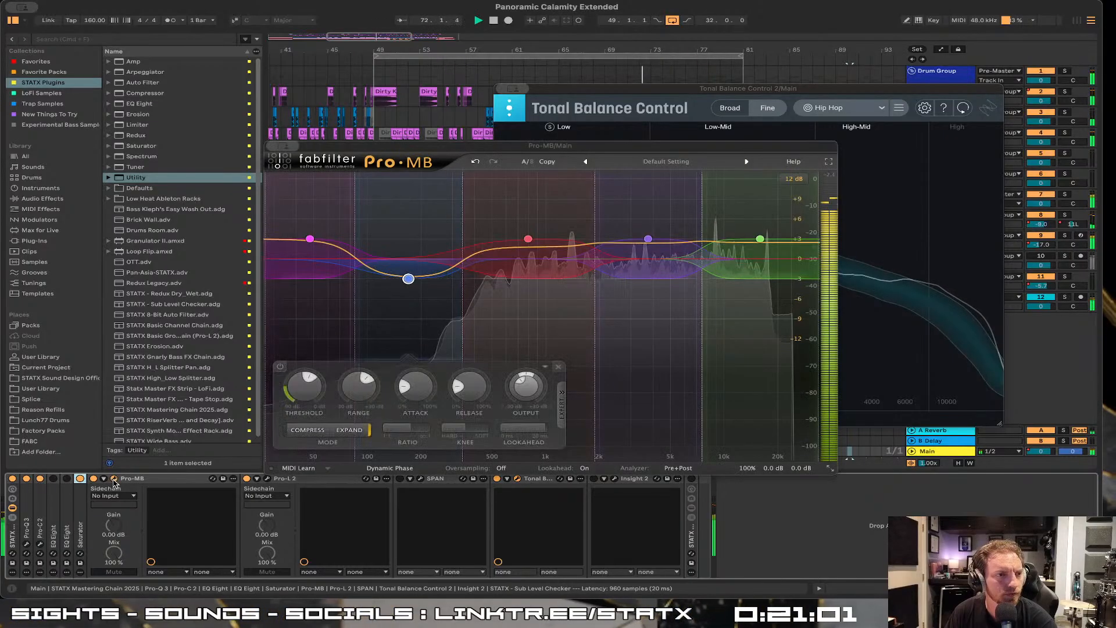
left_click_drag(378, 136, 176, 213)
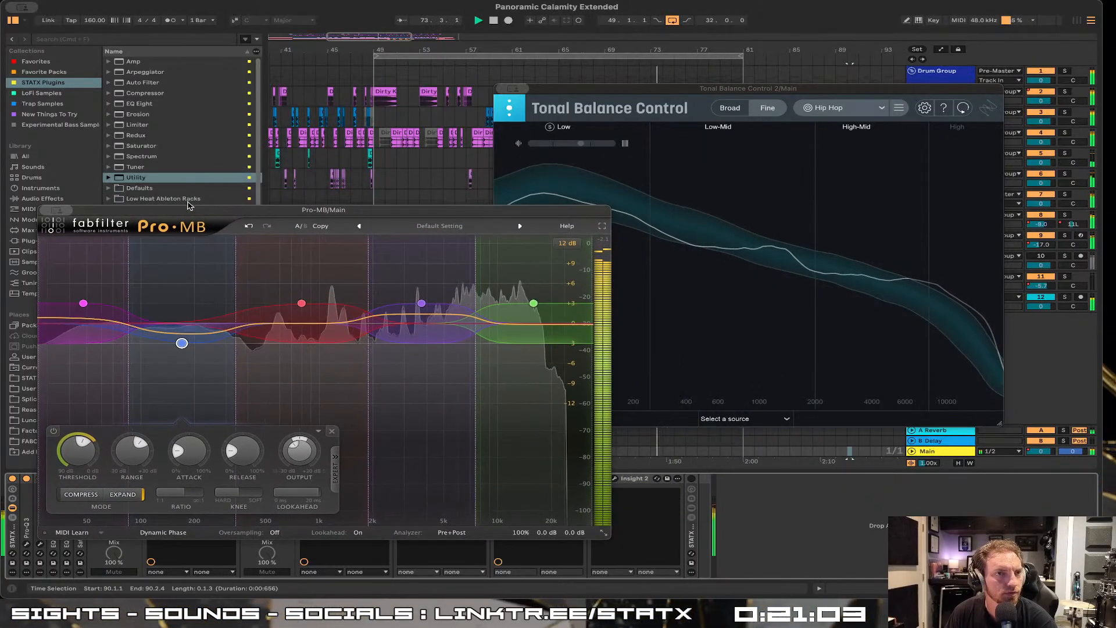
left_click_drag(602, 88, 626, 46)
left_click(198, 214)
left_click(82, 325)
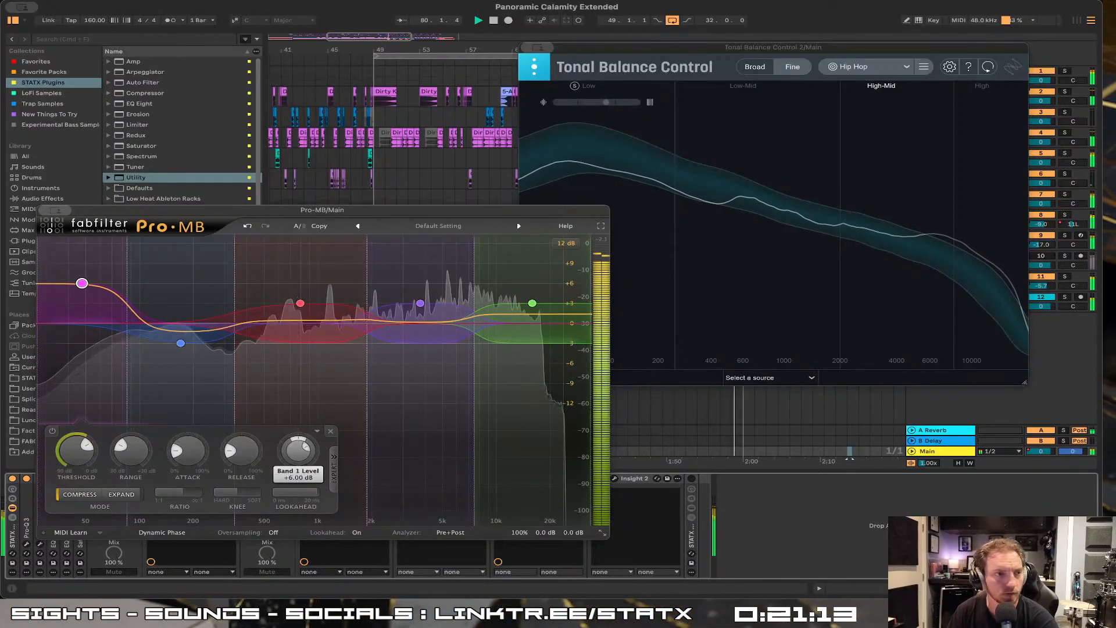
Raise Pro-MB's Band 2 output level to about +3 dB while checking the tonal balance curve
left_click(180, 344)
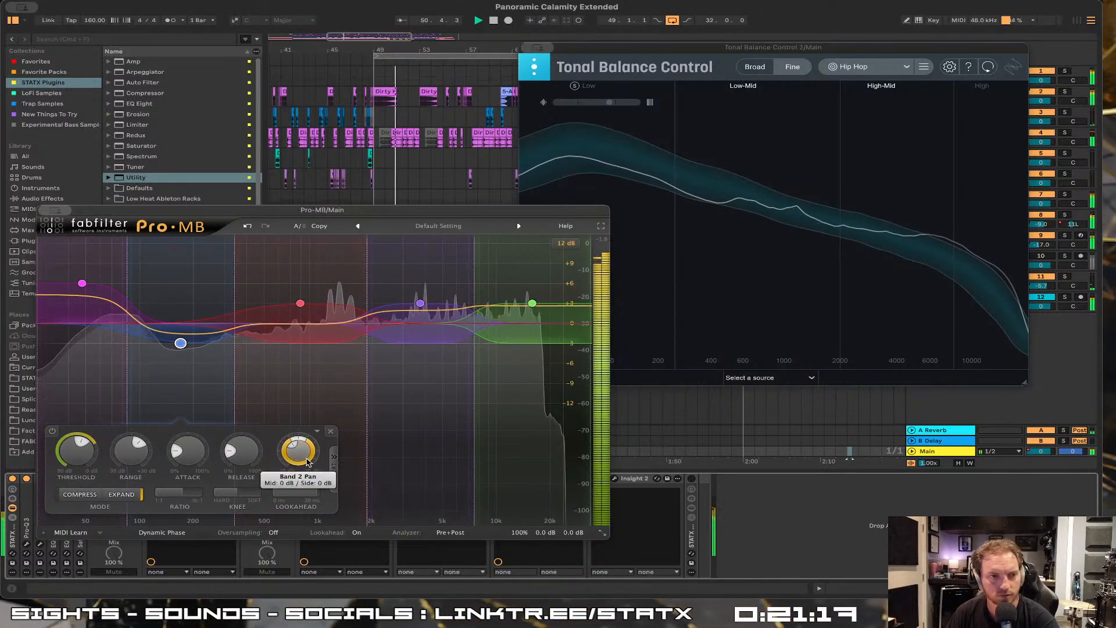
double_click(303, 456)
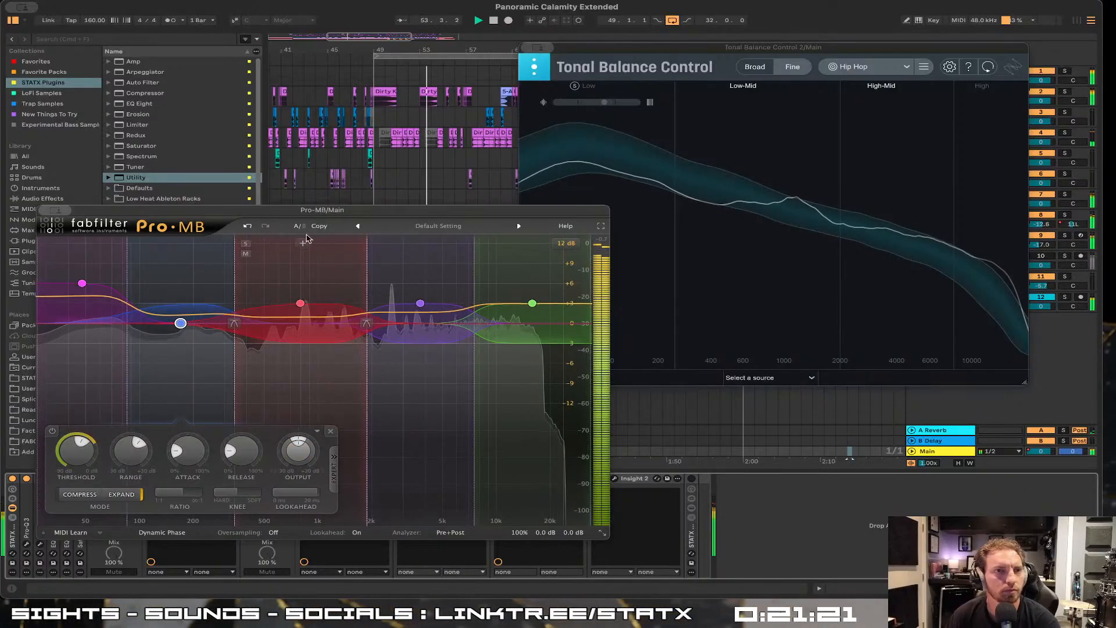
left_click_drag(362, 217, 416, 218)
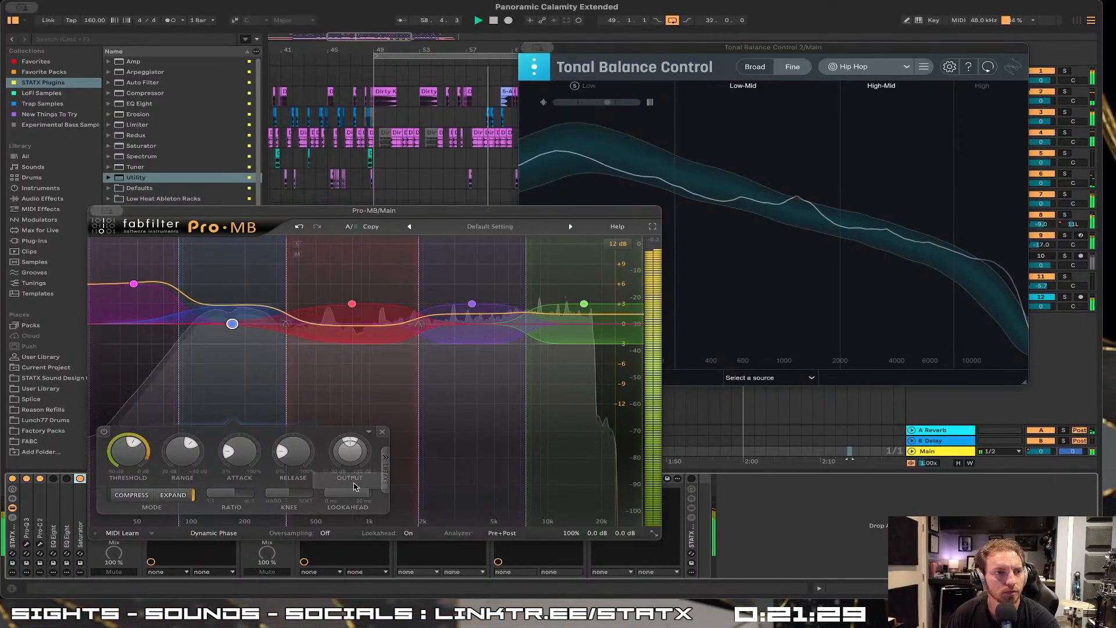
left_click_drag(351, 455, 352, 438)
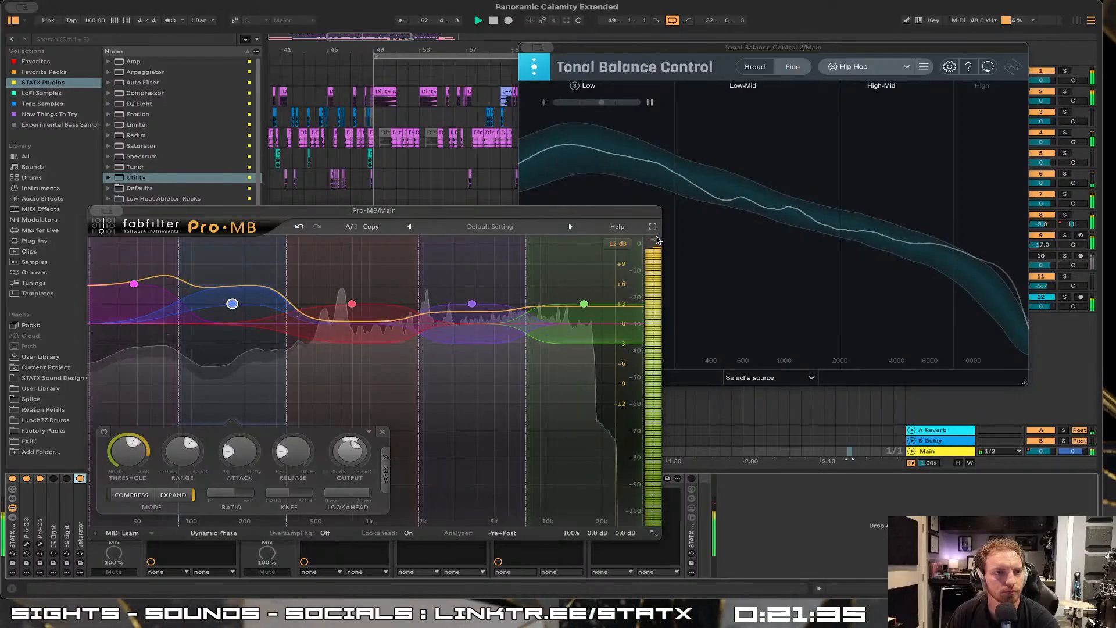
Set Pro-MB's overall output level to -3 dB
mouse_move(352, 460)
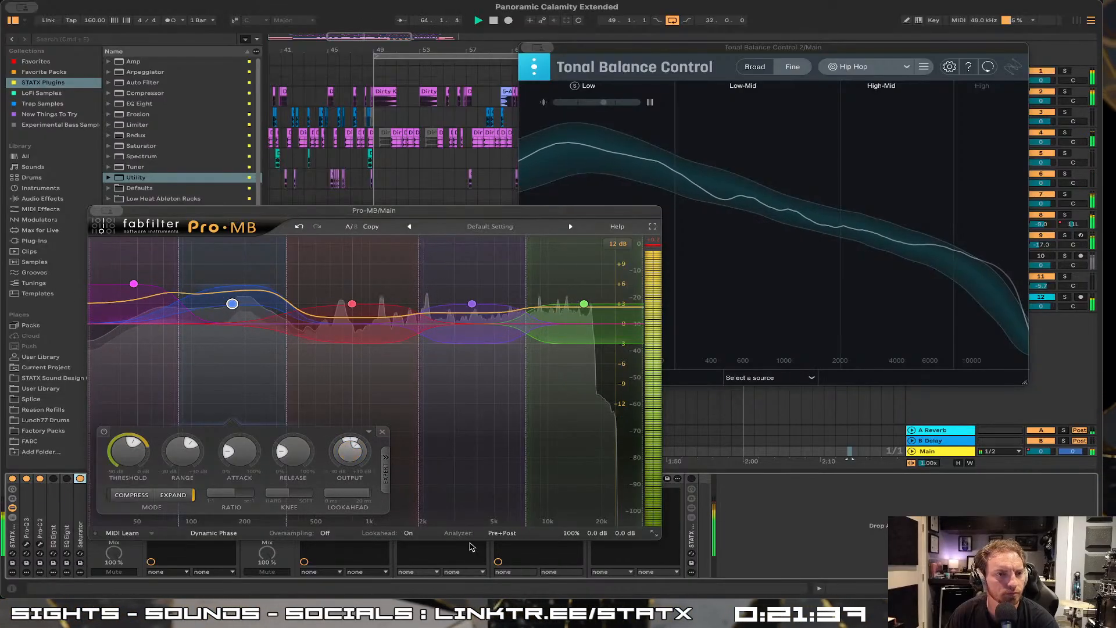
mouse_move(630, 535)
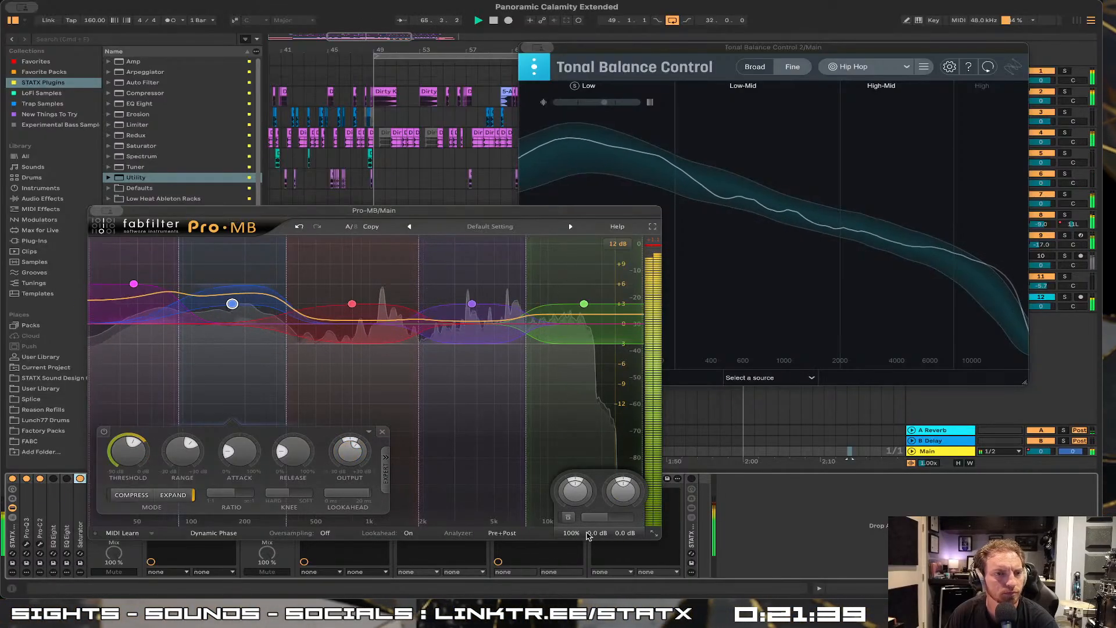
mouse_move(575, 497)
mouse_move(623, 497)
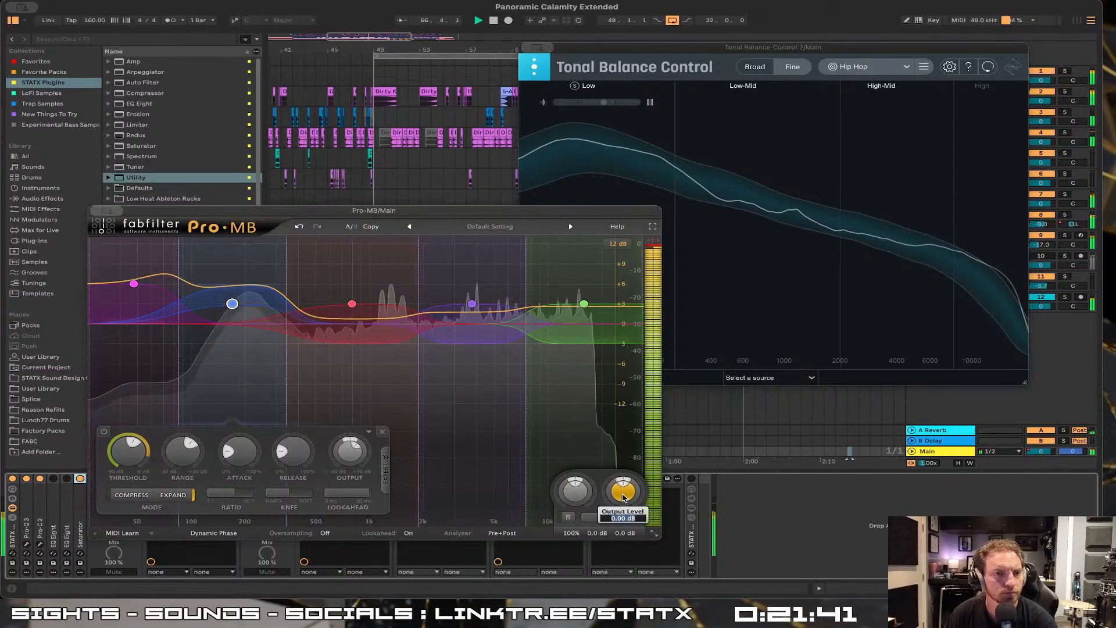
type("-3")
key("Return")
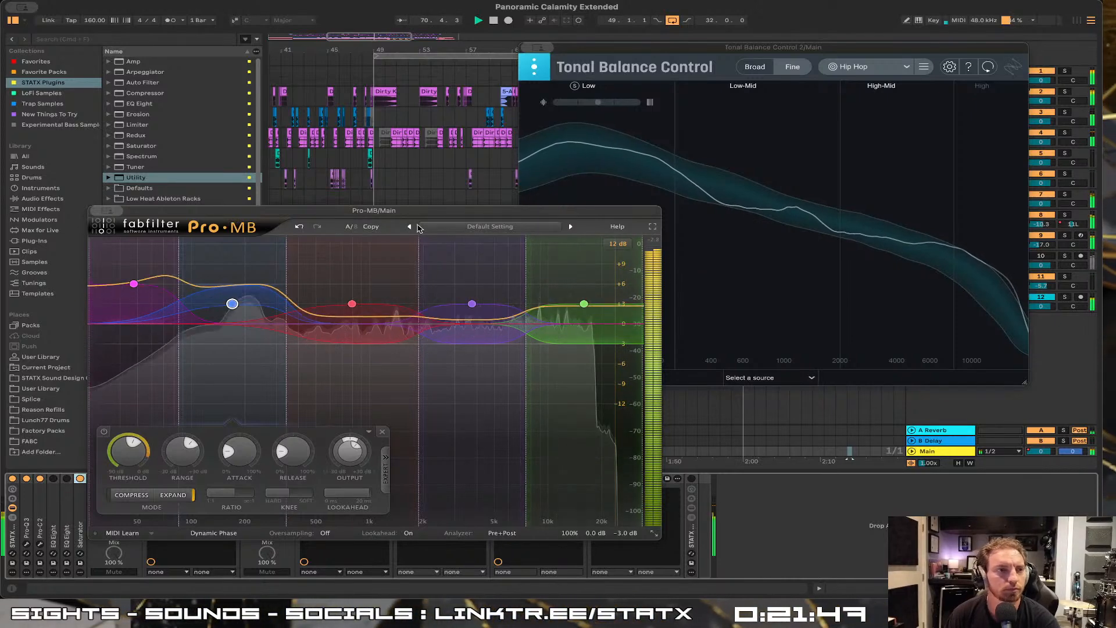
Close the Pro-MB and Tonal Balance Control windows
mouse_move(110, 216)
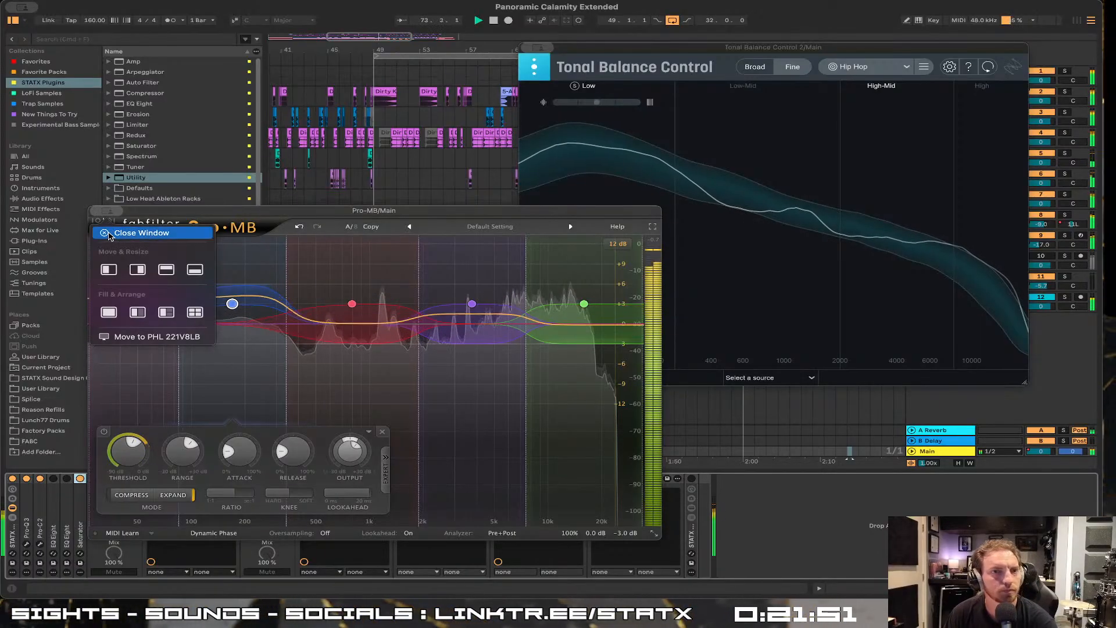
left_click(110, 235)
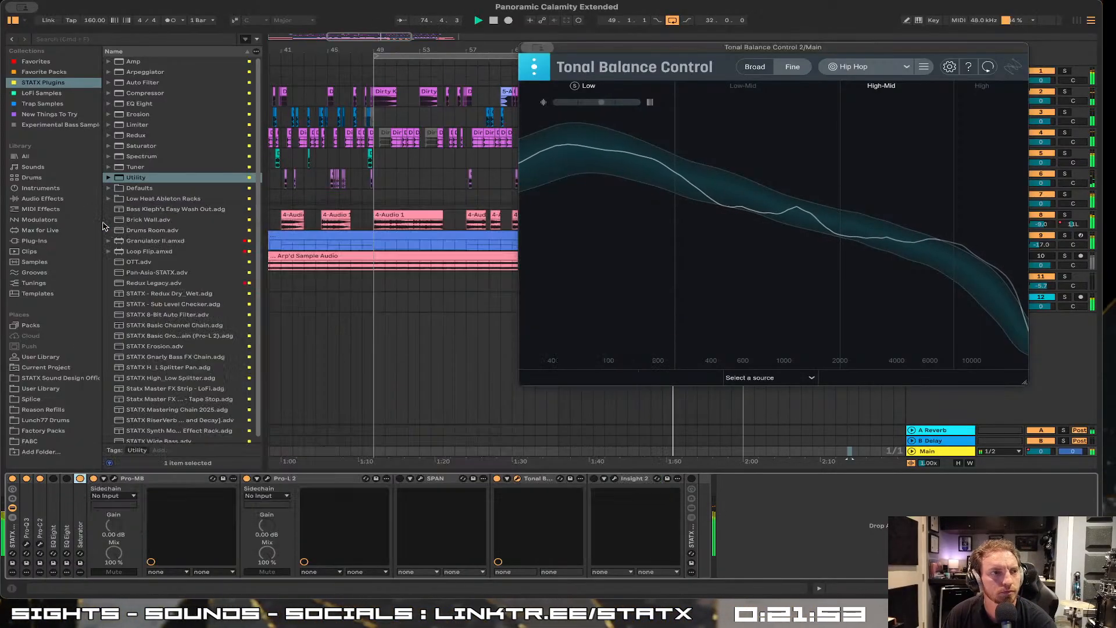
left_click_drag(599, 51, 566, 64)
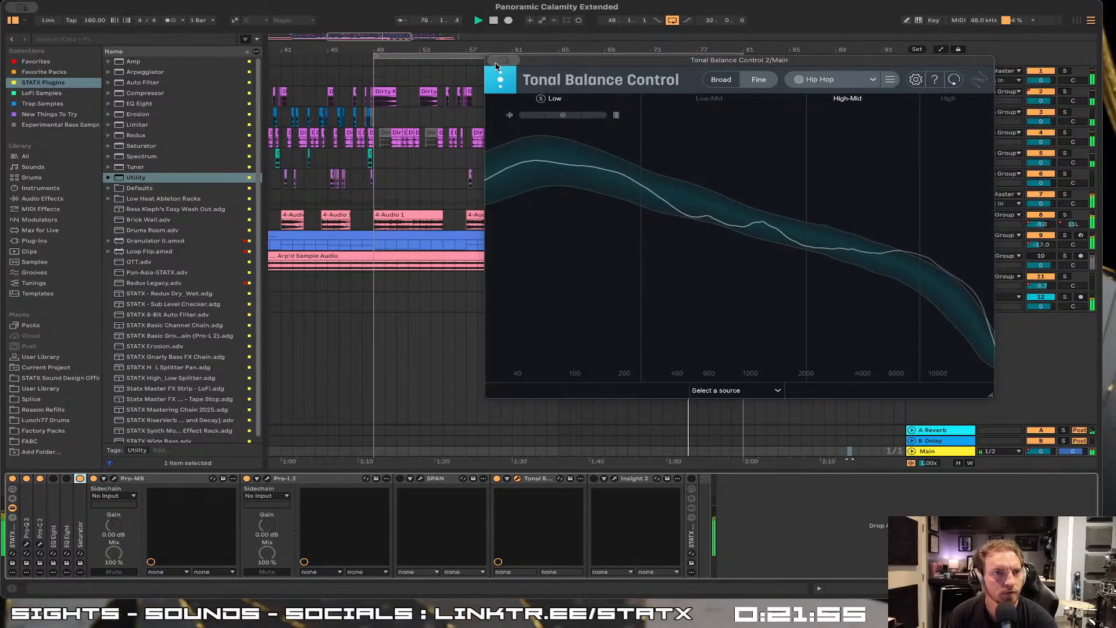
mouse_move(504, 61)
left_click(502, 83)
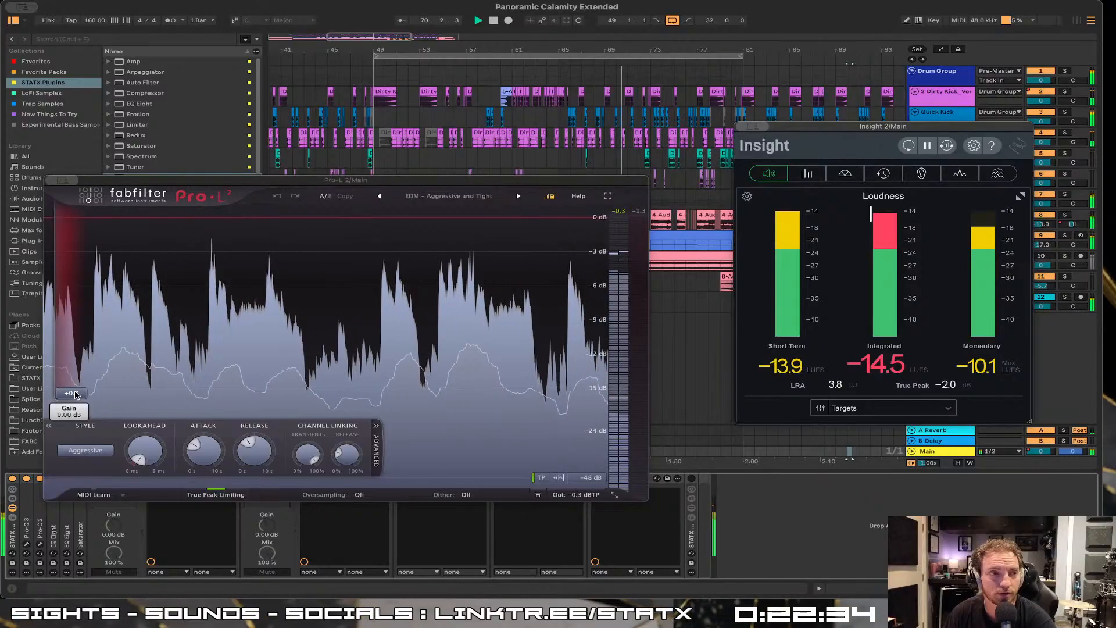
Raise the Pro-L 2 gain on Main to about +5.6 dB and reset Insight's loudness readings
left_click_drag(75, 395, 74, 395)
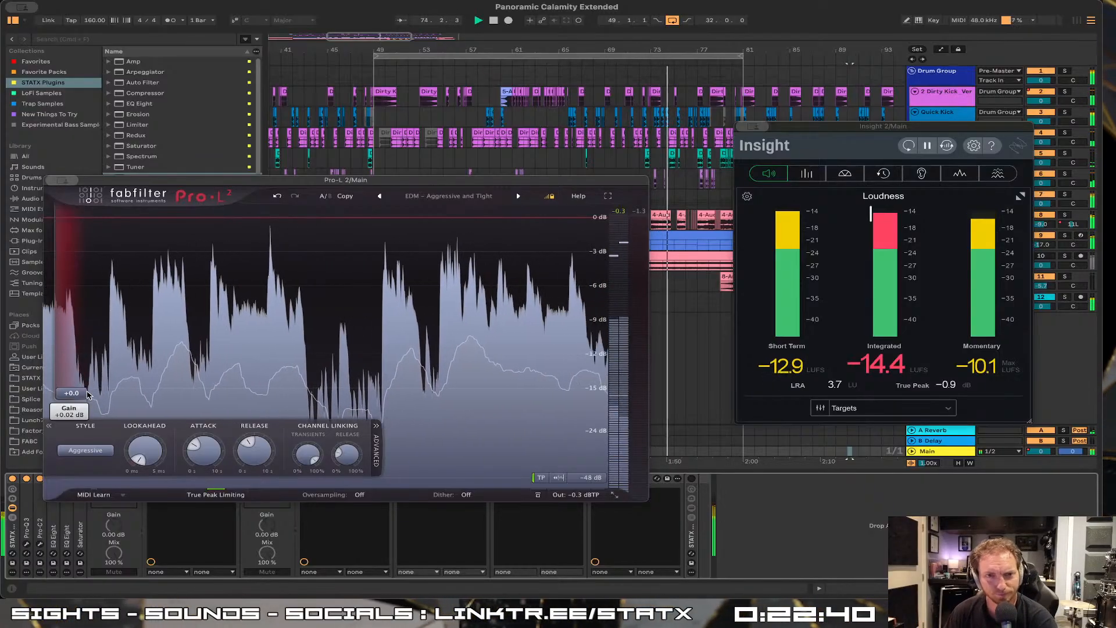
left_click_drag(80, 397, 82, 365)
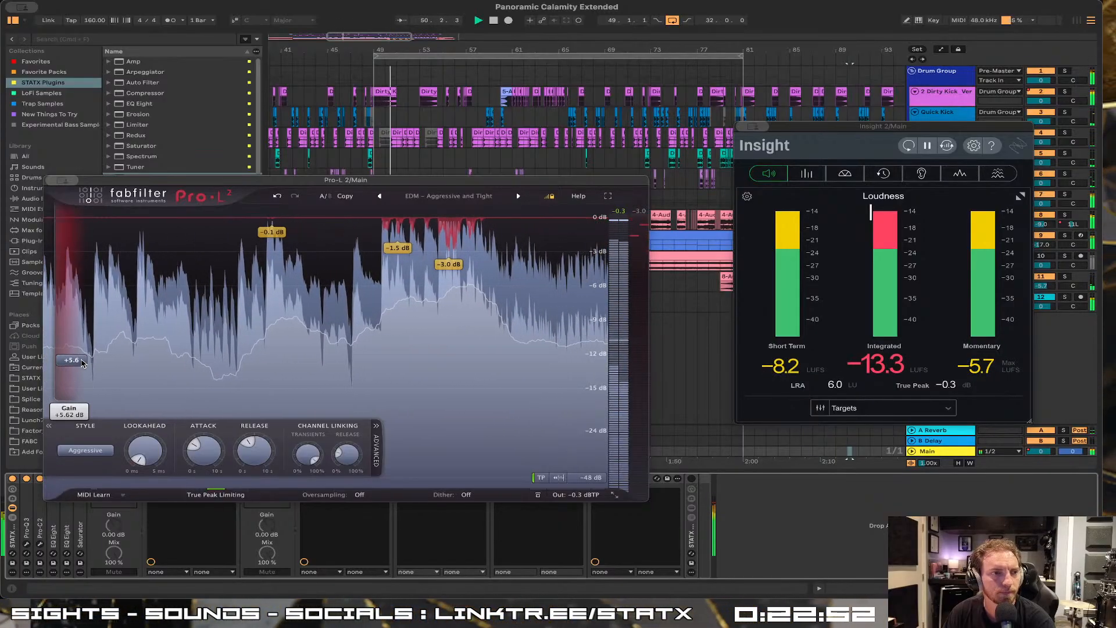
left_click(908, 145)
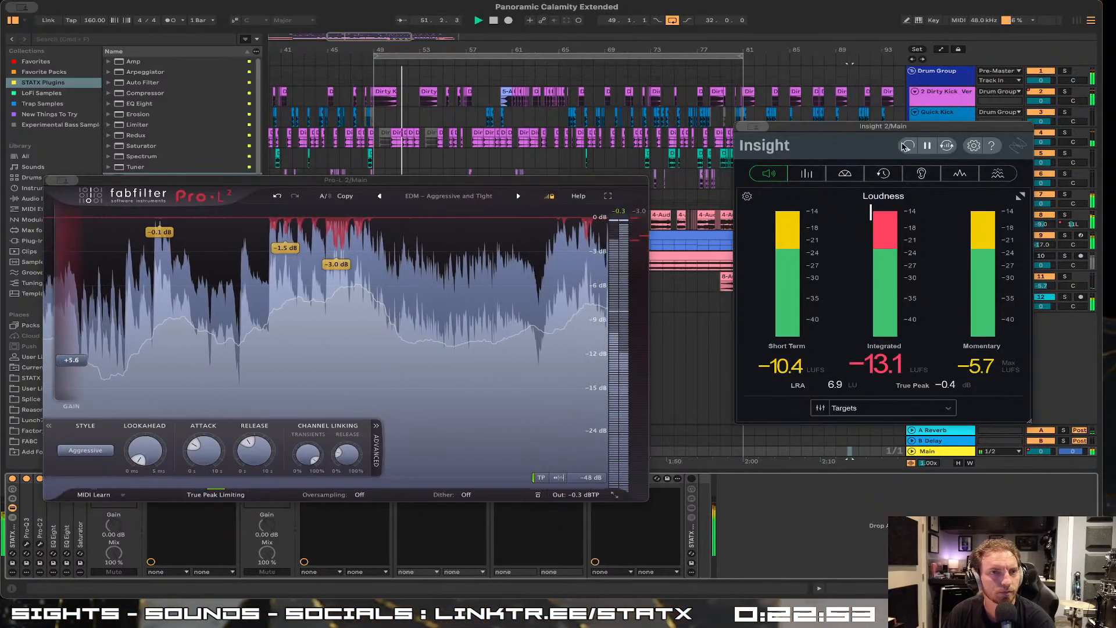
Loop only bars 65 to 81, raise the Pro-L 2 gain to about +6.0 dB, and reset Insight's meters
left_click(377, 55)
left_click_drag(377, 55, 559, 60)
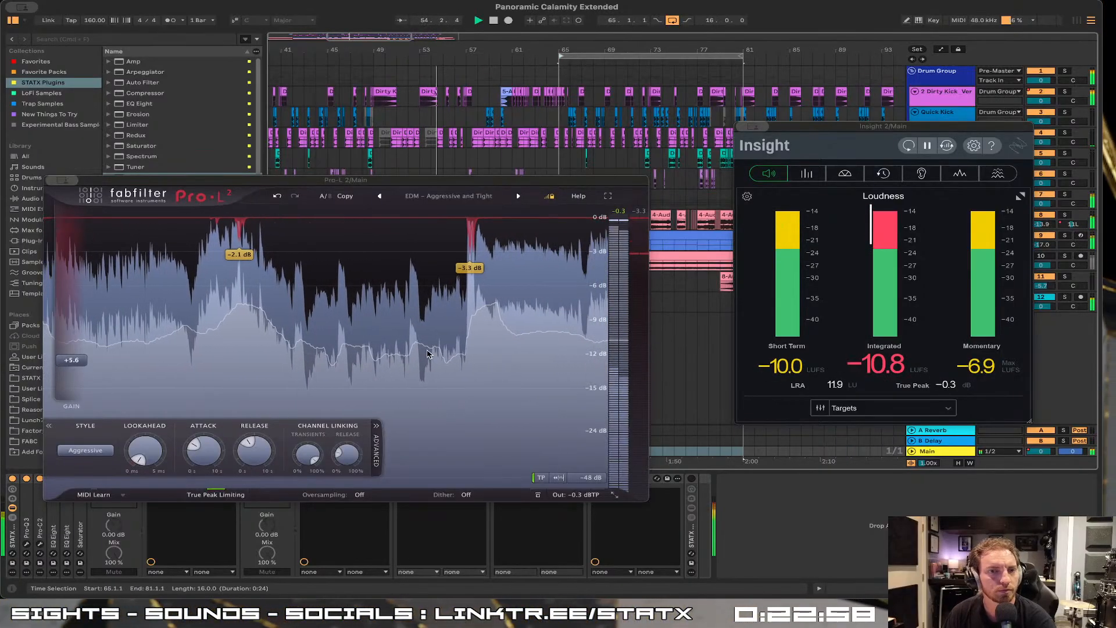
mouse_move(85, 367)
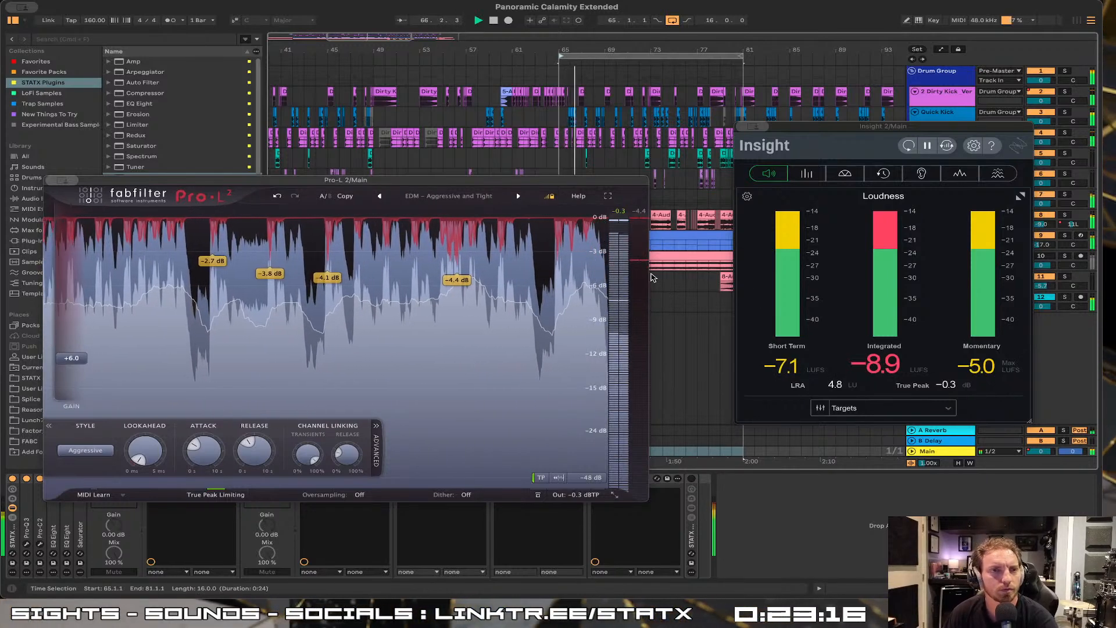
left_click(909, 146)
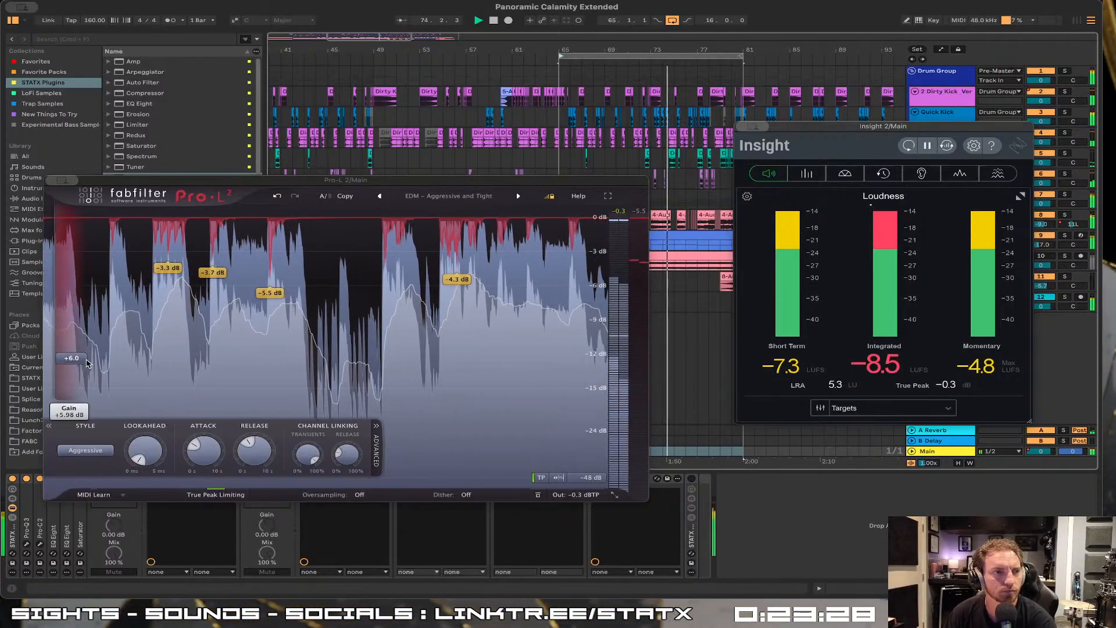
Lower the Pro-L 2 gain in stages to about +5.3 dB, resetting Insight's loudness readings after each change
left_click_drag(78, 359, 82, 366)
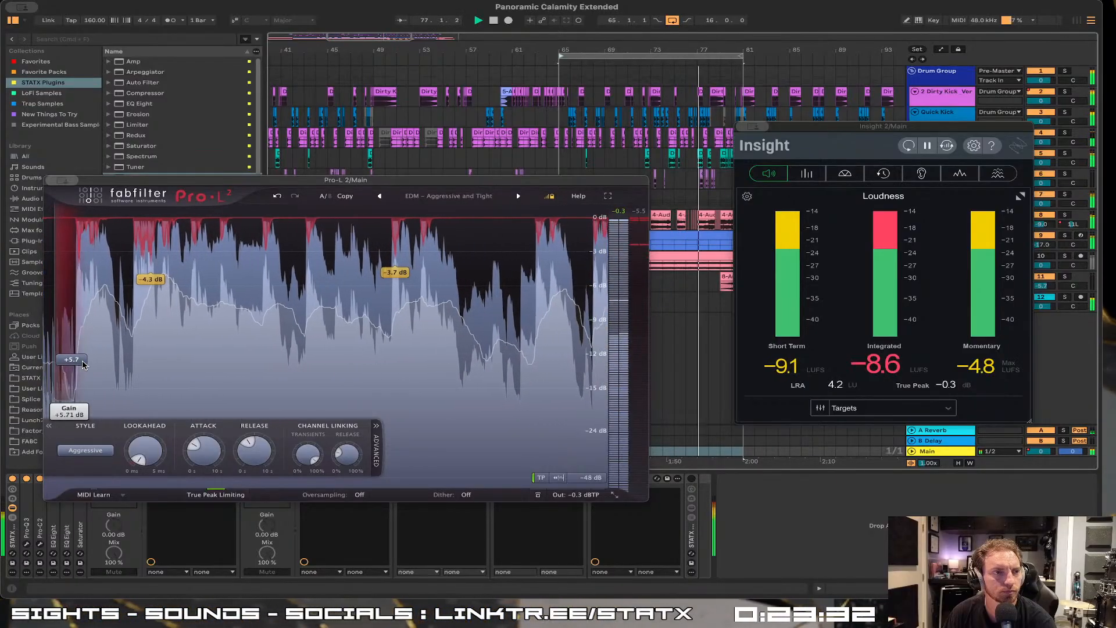
left_click(909, 146)
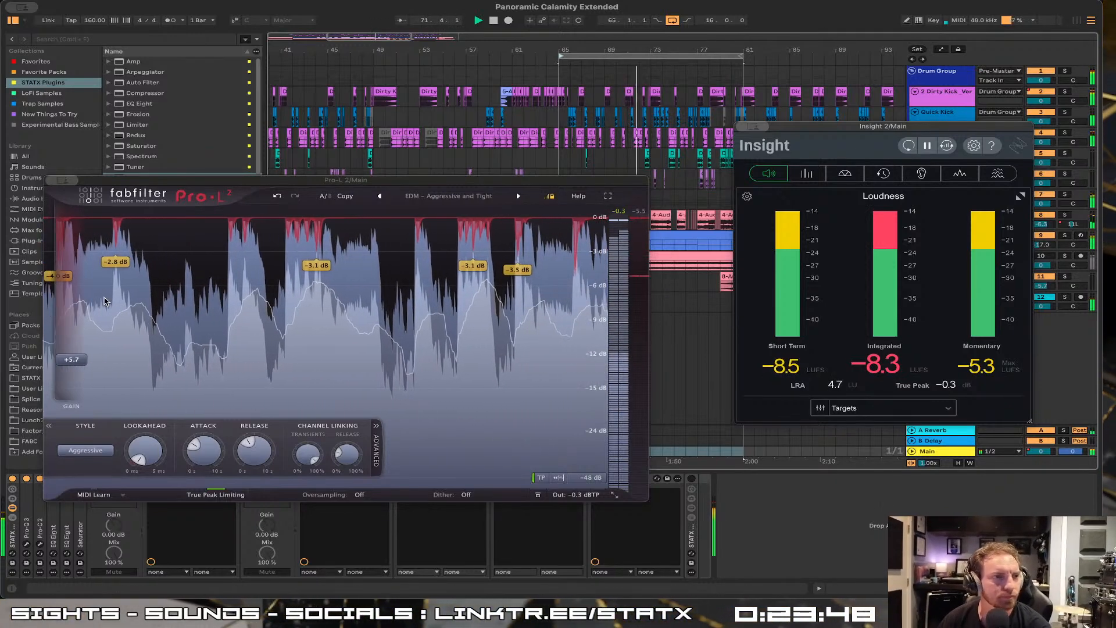
mouse_move(76, 365)
left_click_drag(76, 365, 82, 368)
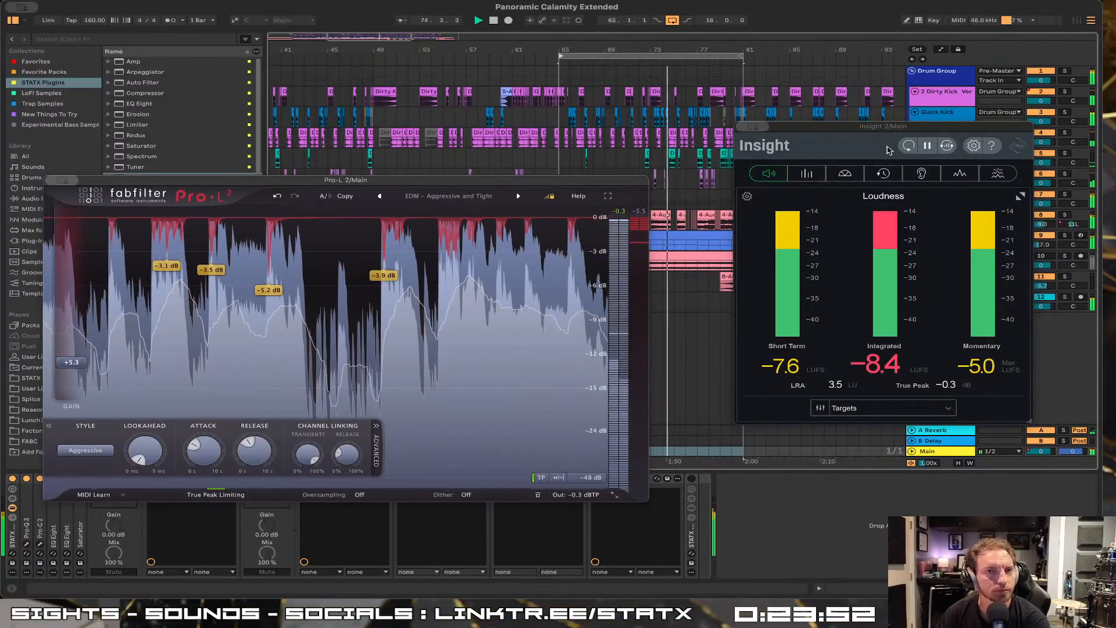
left_click(909, 146)
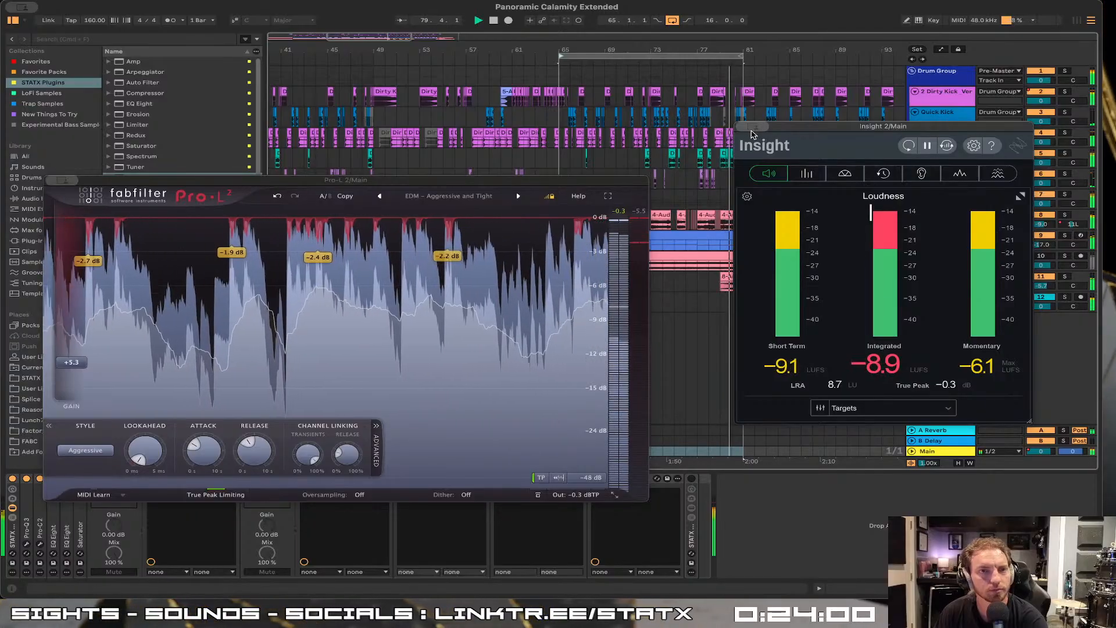
Close the Insight and Pro-L 2 windows
mouse_move(755, 129)
left_click(760, 150)
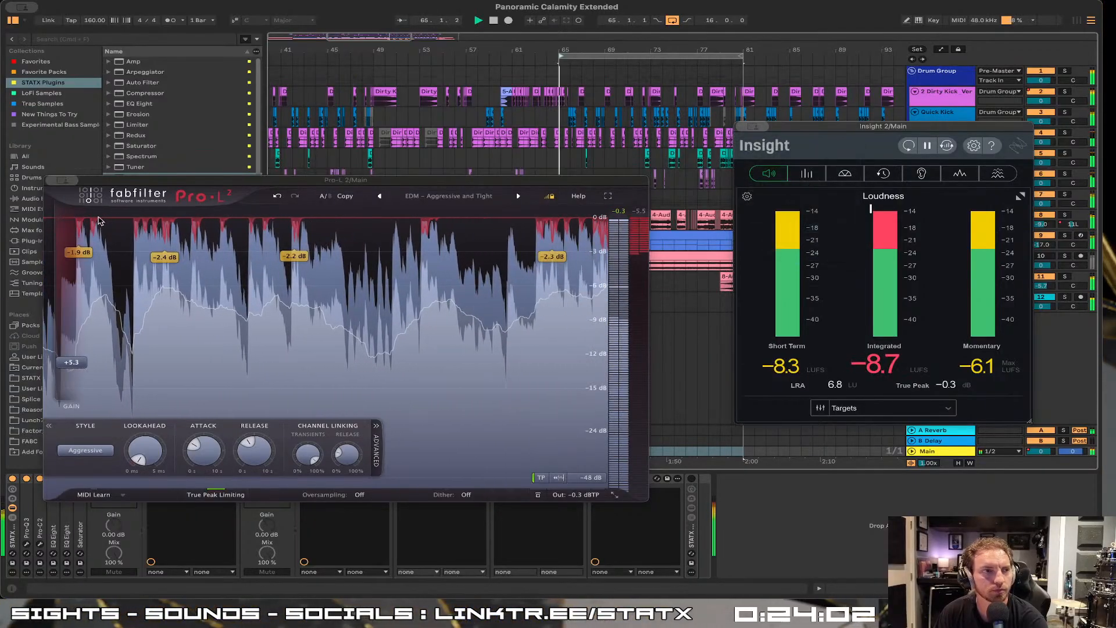
mouse_move(65, 180)
left_click(70, 203)
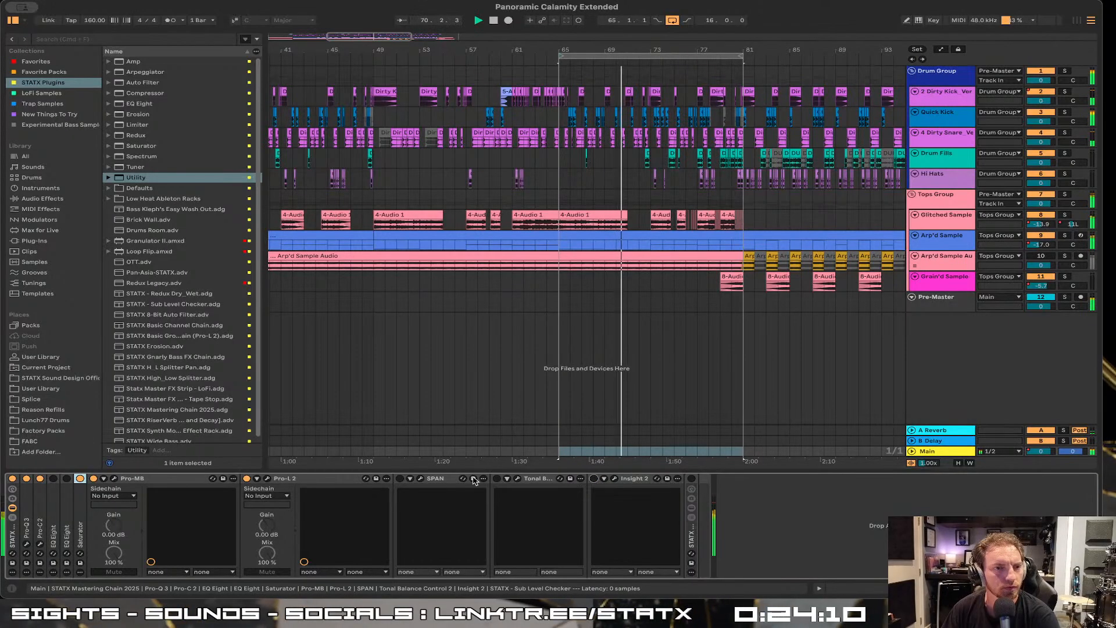
Open SPAN on Main, examine the master's frequency spectrum during playback, then close its window and switch the analyzer off
left_click(420, 479)
left_click_drag(395, 177, 506, 129)
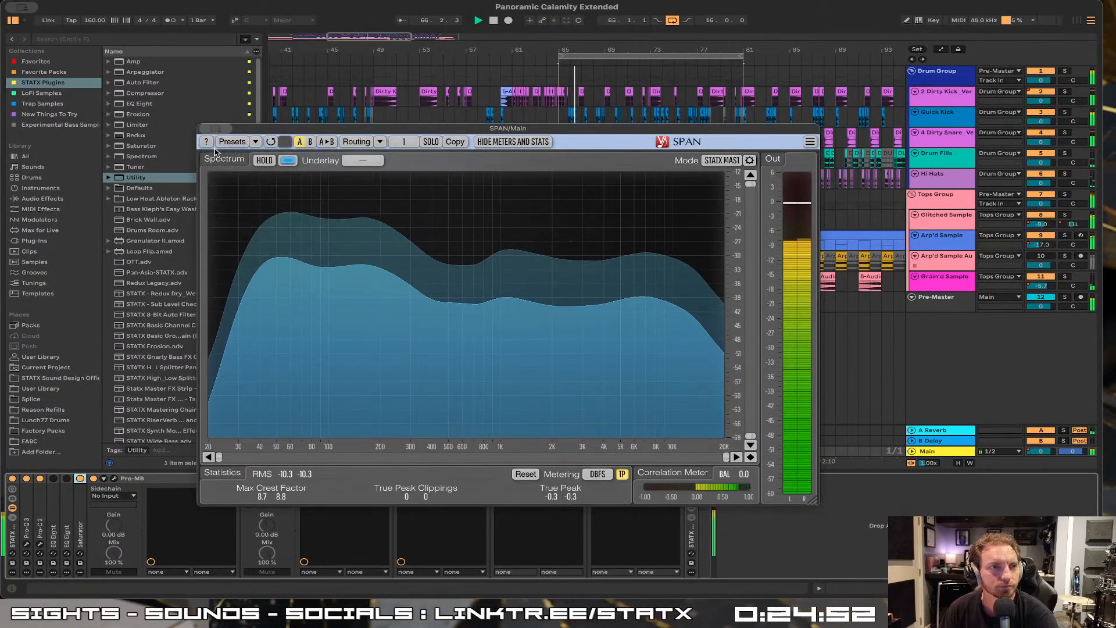
left_click(205, 128)
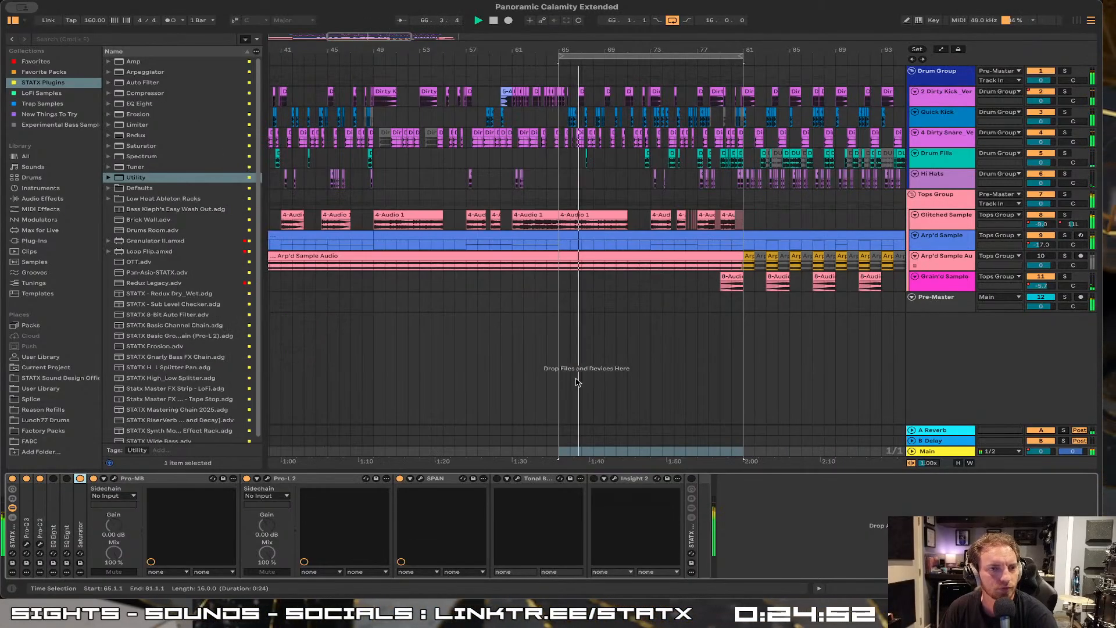
left_click(400, 479)
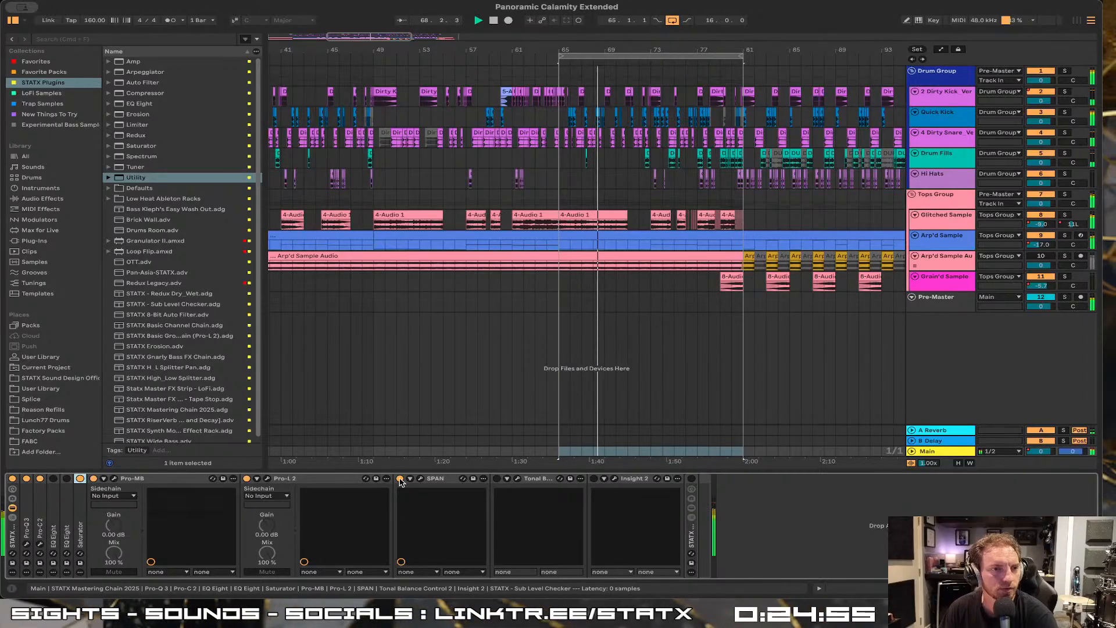
Collapse the SPAN, Tonal Balance Control 2, Insight 2, Pro-L 2 and Pro-MB devices in Main's mastering chain
left_click(442, 480)
double_click(443, 479)
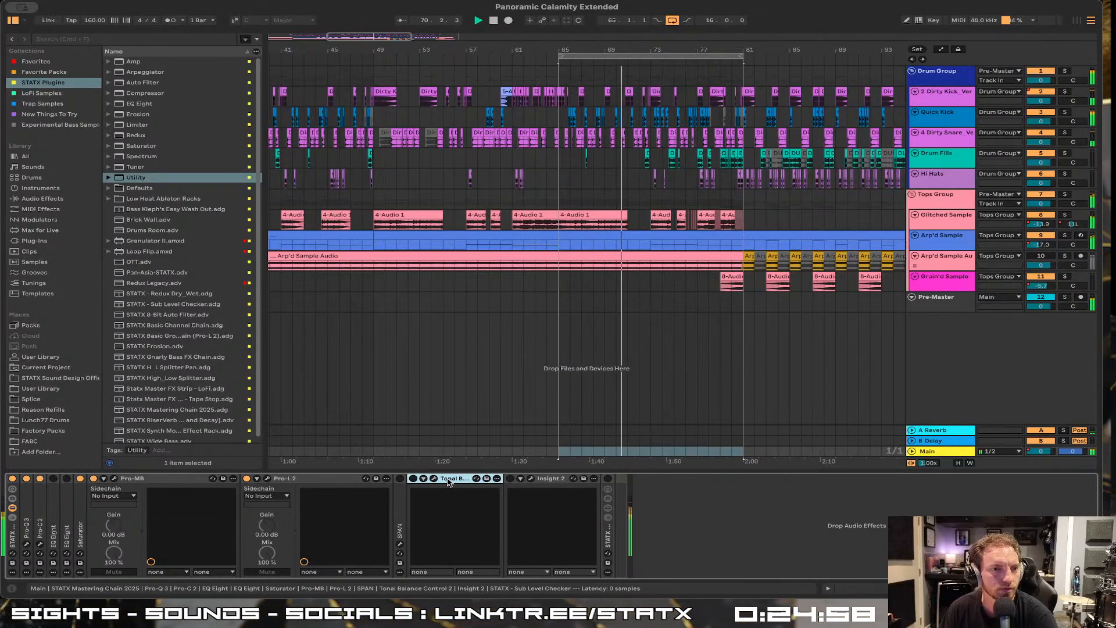
double_click(447, 479)
double_click(447, 480)
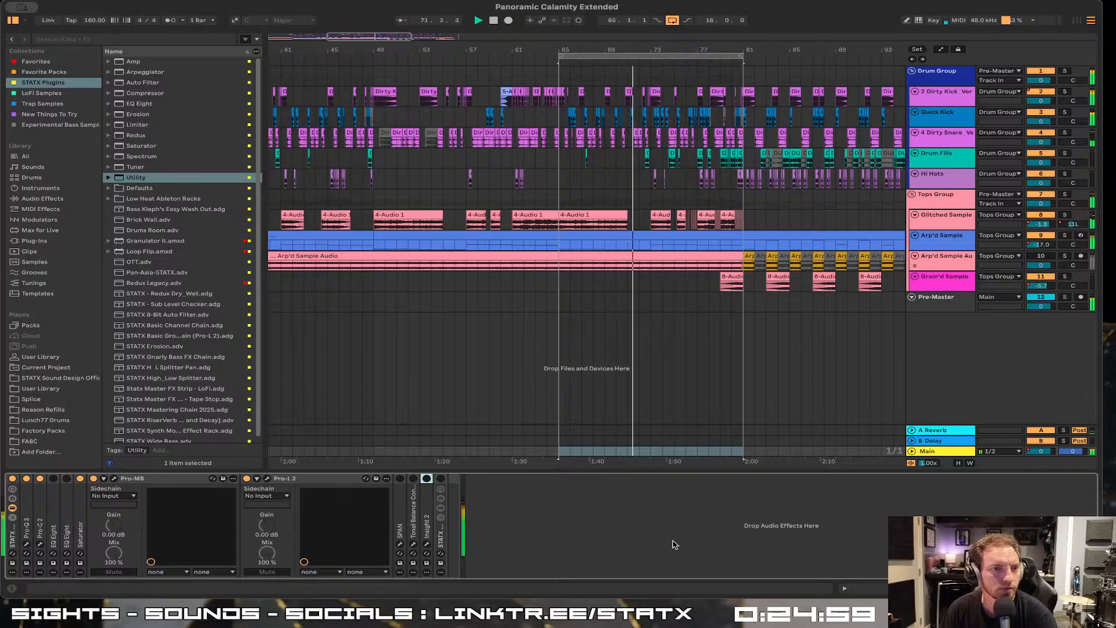
double_click(318, 479)
double_click(139, 478)
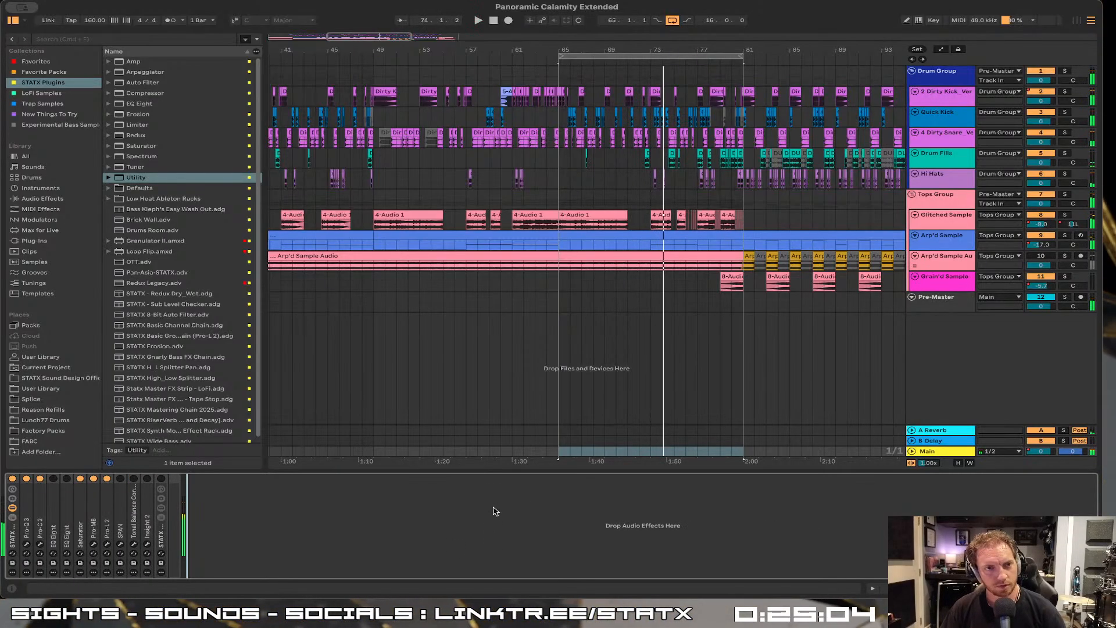
Extend the loop to span the whole arrangement from bar 1 to bar 126
left_click_drag(629, 46, 146, 61)
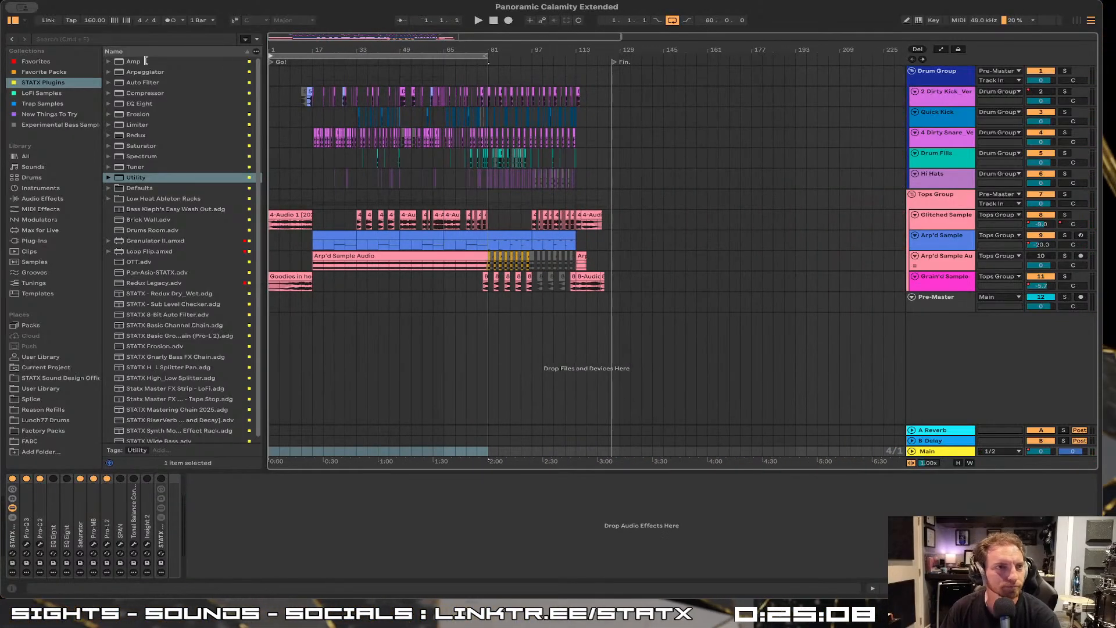
left_click_drag(485, 55, 756, 9)
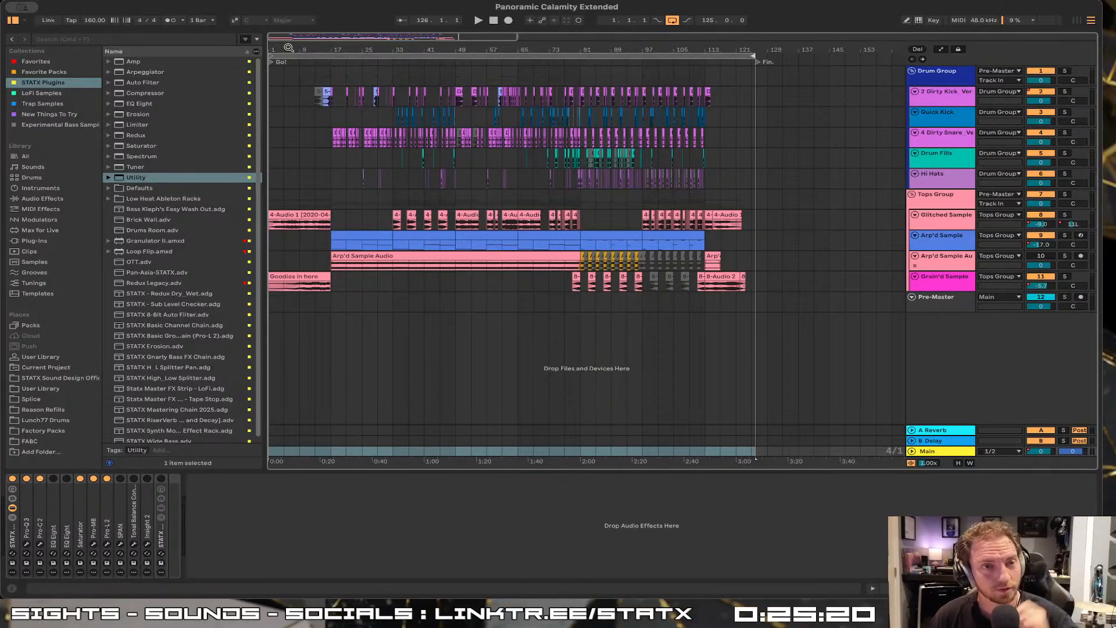
key("z")
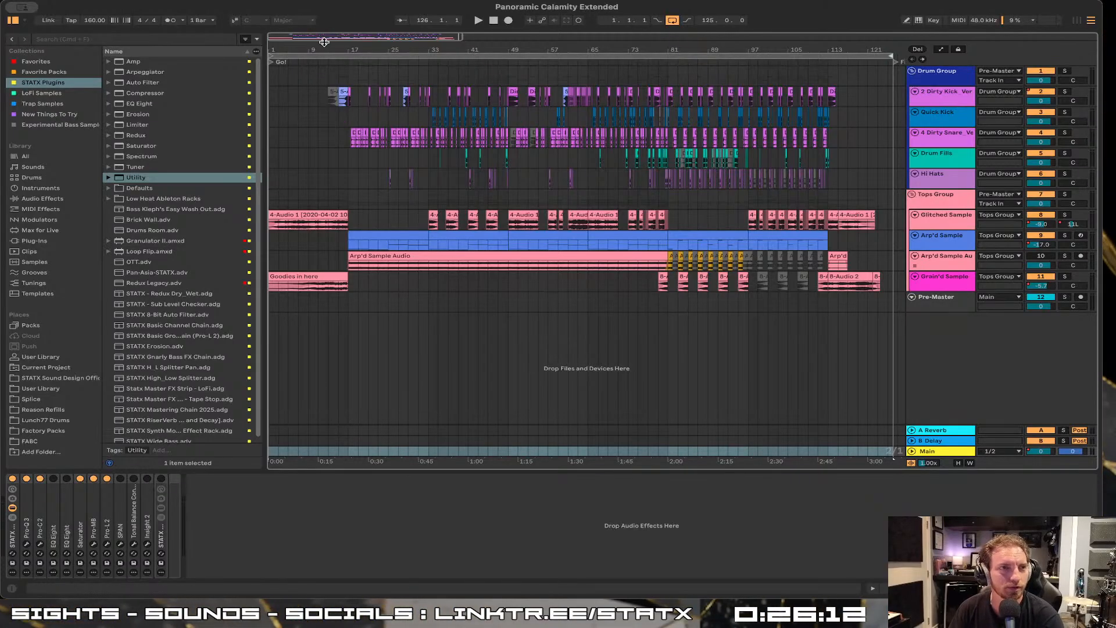
left_click_drag(296, 51, 296, 54)
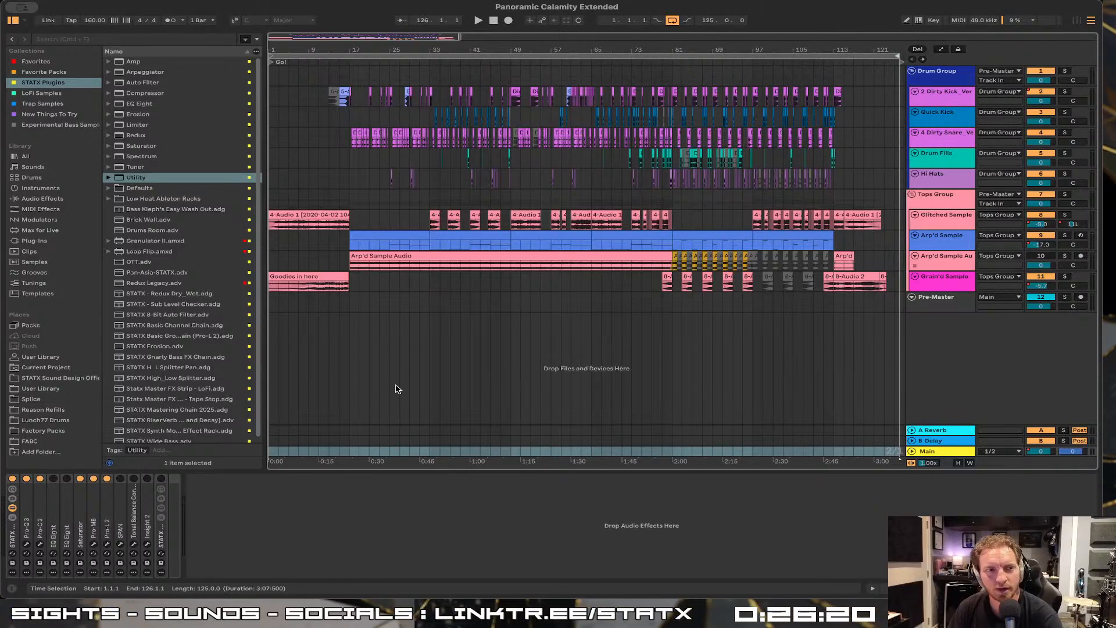
left_click_drag(482, 45, 482, 41)
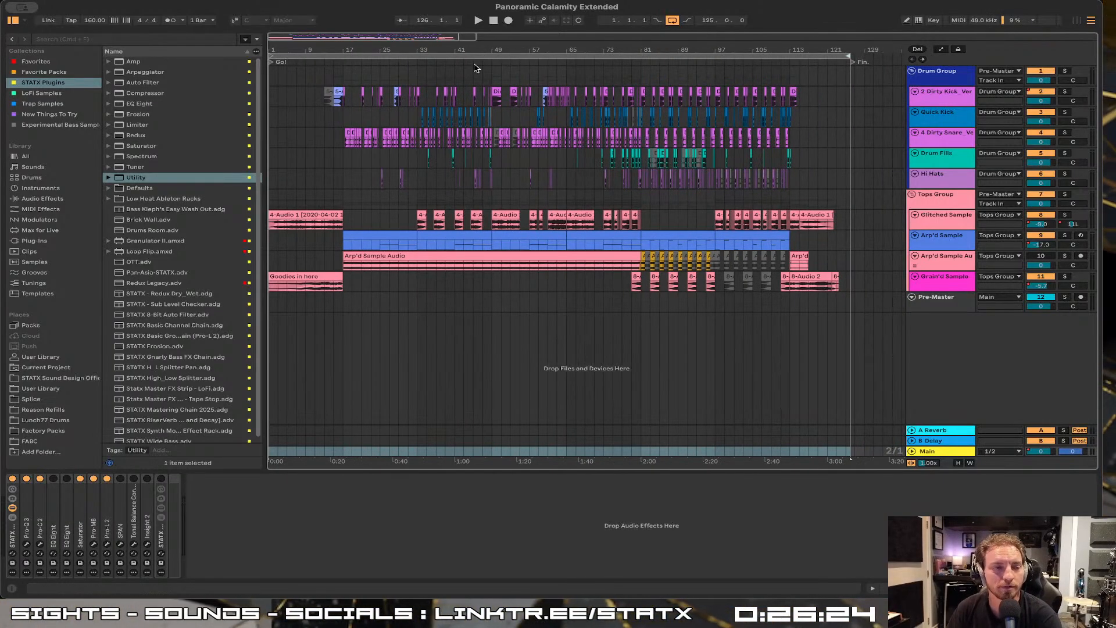
Play the full arrangement from bar 1 to the end, turn looping off, and return playback to the start
left_click(494, 21)
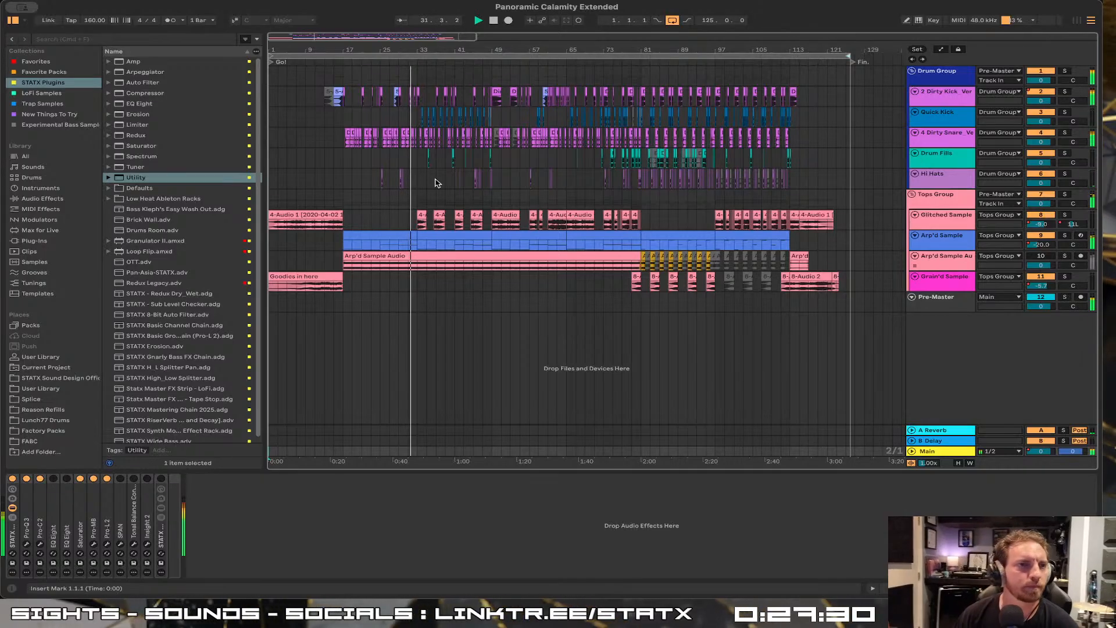
left_click_drag(280, 52, 280, 48)
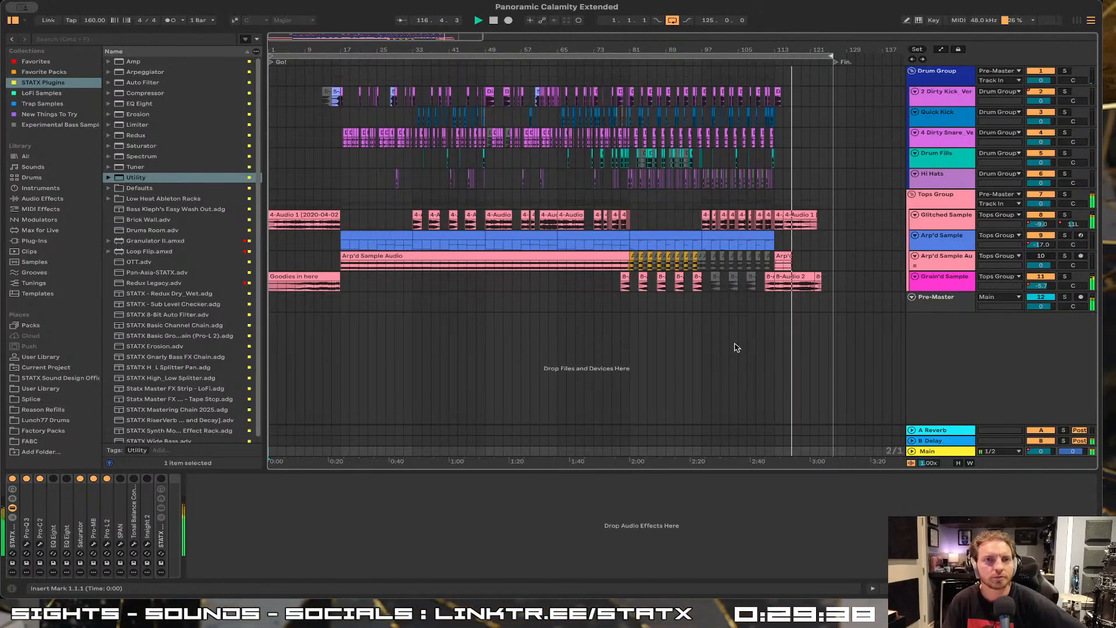
left_click(673, 21)
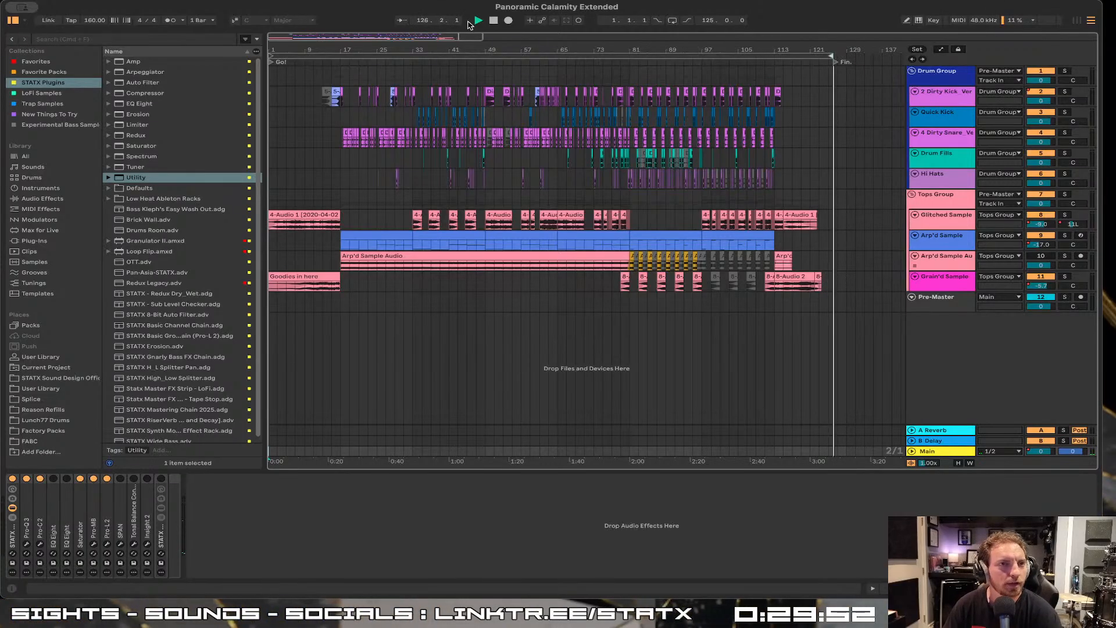
left_click(499, 23)
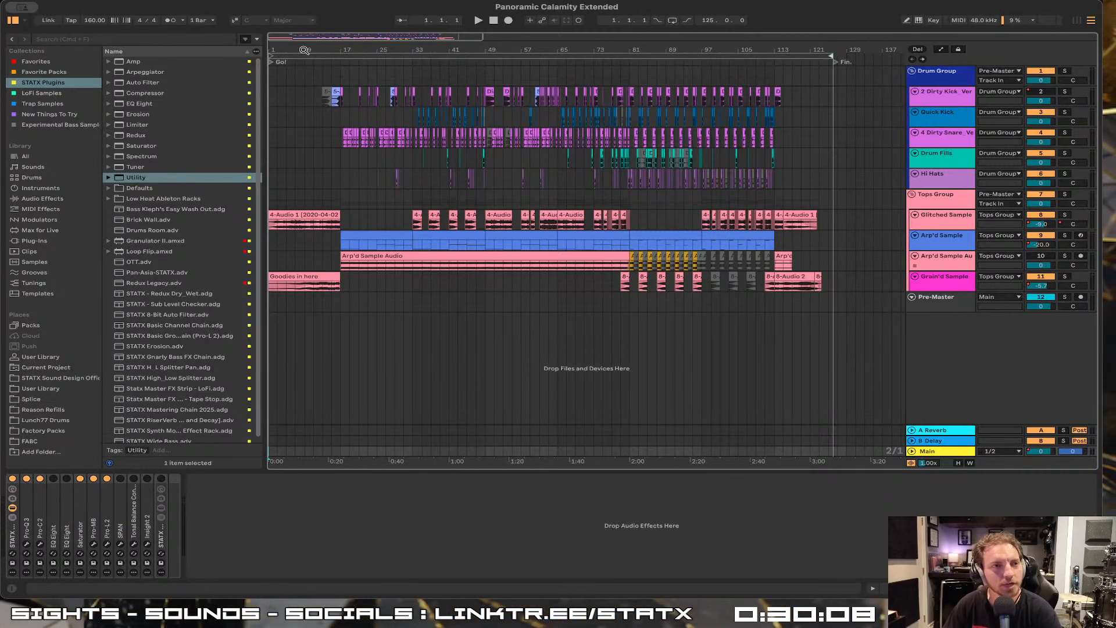
left_click_drag(291, 49, 291, 55)
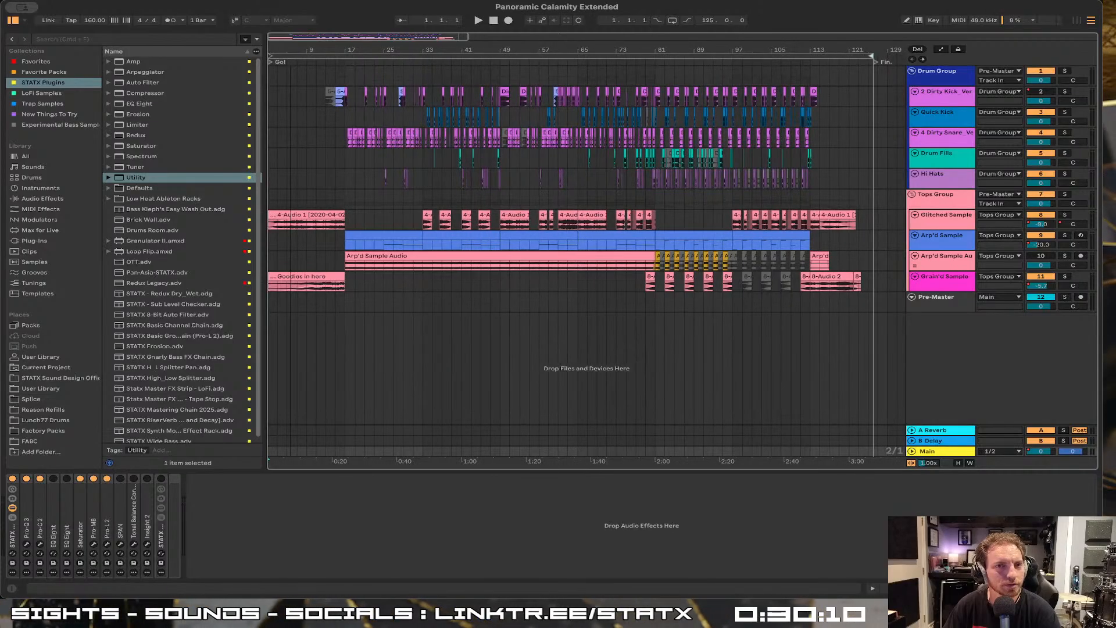